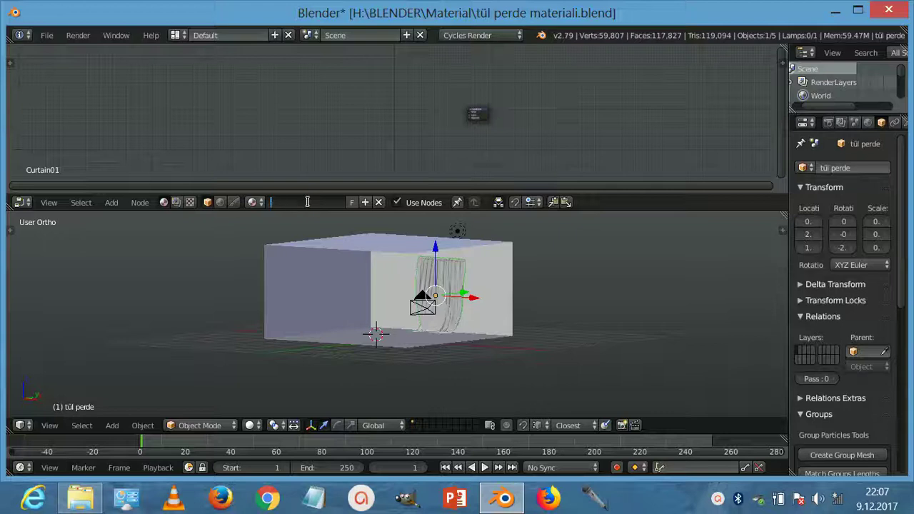
pyautogui.write('perde')
# Name the curtain's material 'perde'
pyautogui.press('Return')
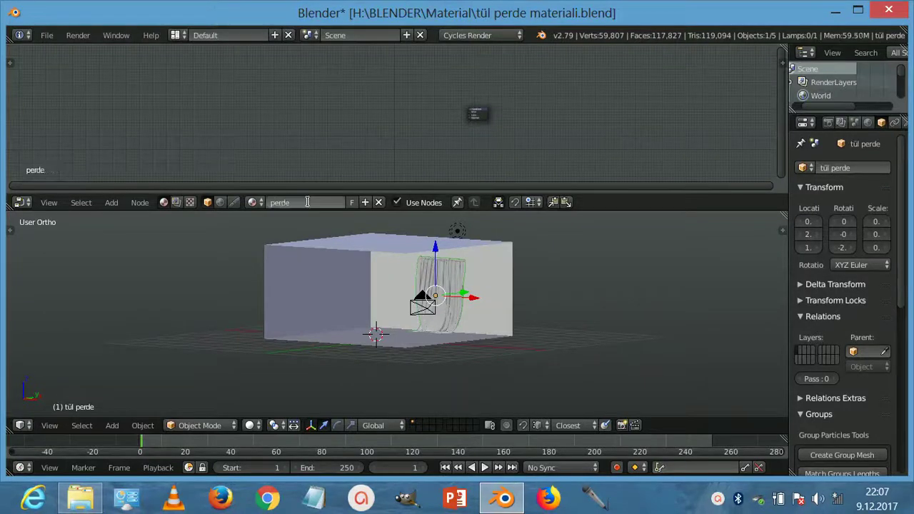
pyautogui.moveTo(457, 347); pyautogui.dragTo(444, 333, button='middle')
pyautogui.scroll(5, 444, 333)
pyautogui.scroll(-5, 498, 341)
pyautogui.moveTo(554, 357); pyautogui.dragTo(464, 259, button='middle')
# Select the lamp, widen the Properties panel to read its transform, and enable lamp nodes
pyautogui.rightClick(500, 255)
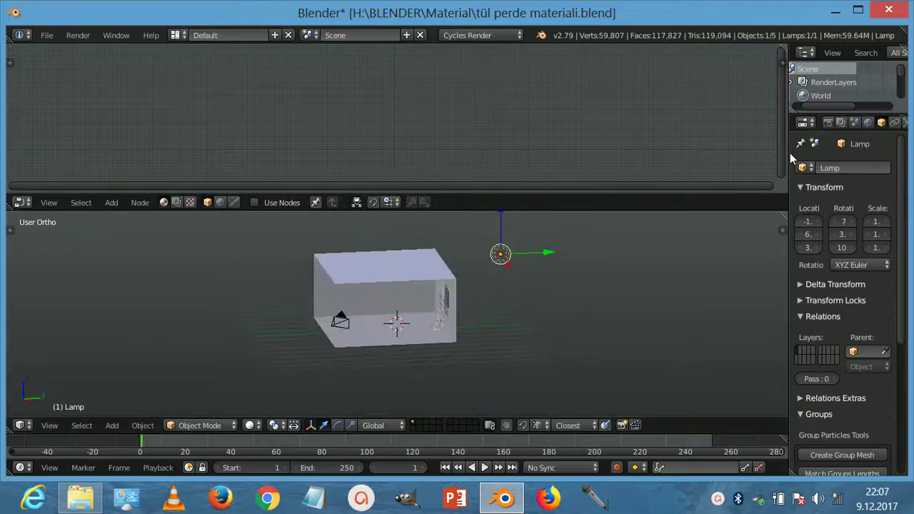
pyautogui.moveTo(789, 162); pyautogui.dragTo(662, 162)
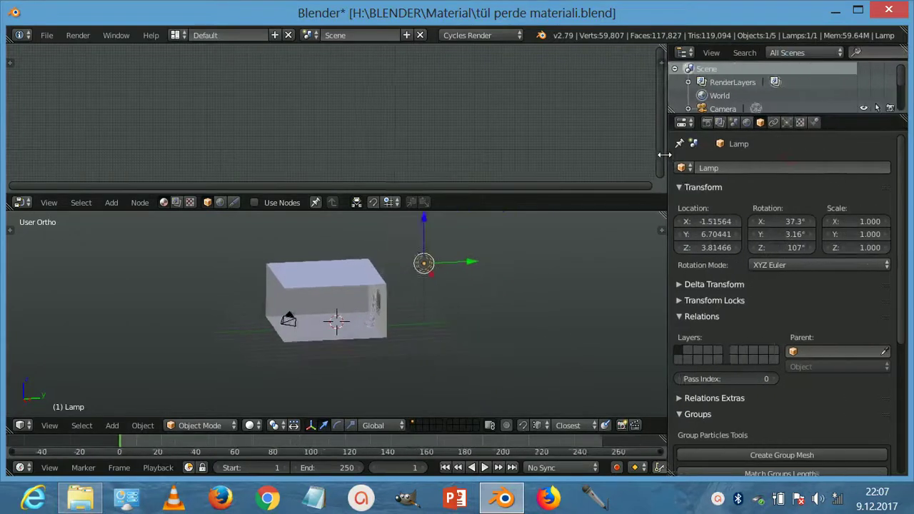
pyautogui.click(255, 202)
# Set the lamp's emission strength to 5
pyautogui.click(779, 123)
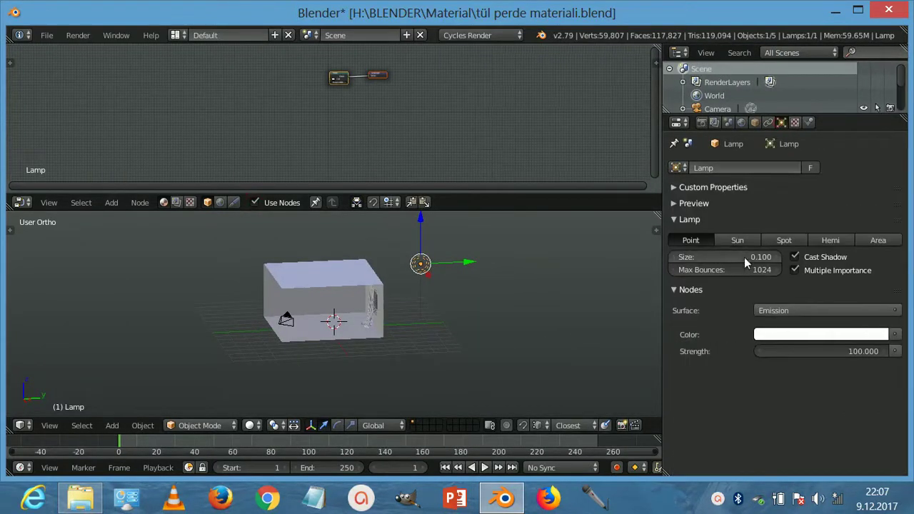
pyautogui.click(844, 350)
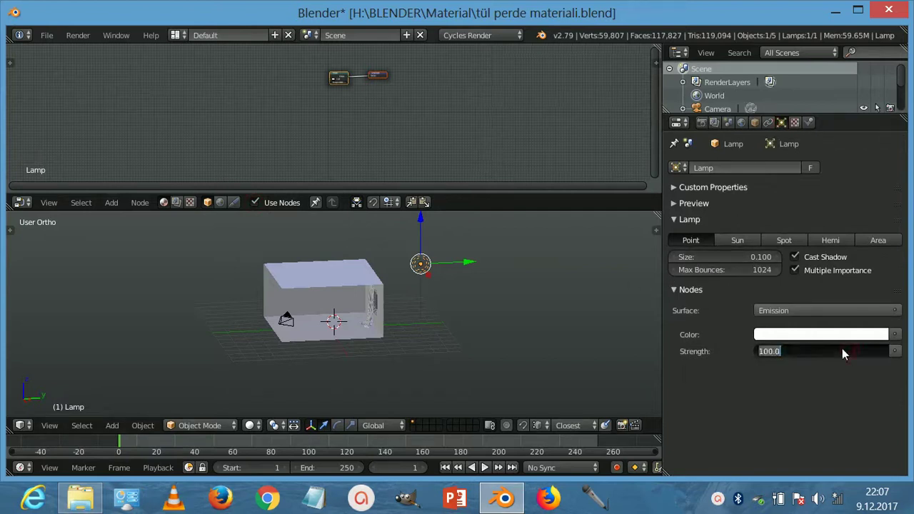
pyautogui.write('5')
pyautogui.press('Return')
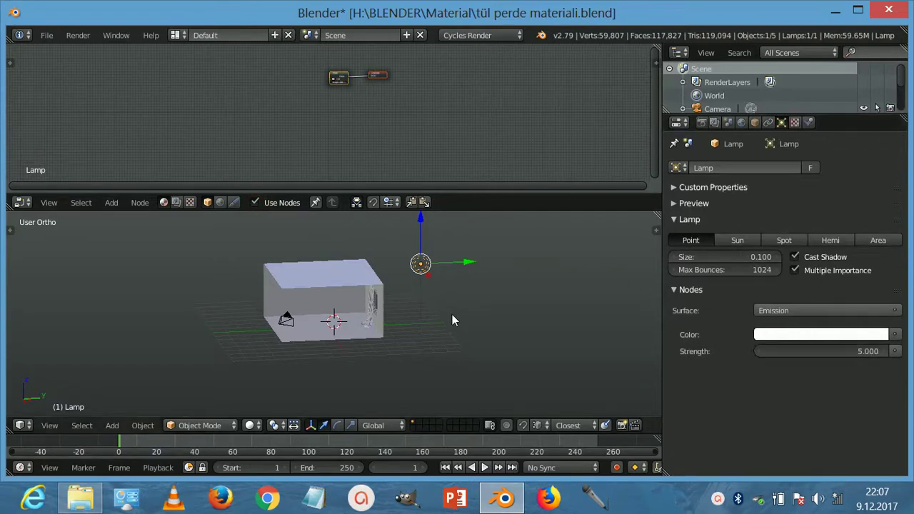
# Move the lamp along the X axis from top view and rotate it twice
pyautogui.press('KP_7')
pyautogui.press('g')
pyautogui.press('x')
pyautogui.click(381, 223)
pyautogui.moveTo(439, 274)
pyautogui.mouseDown(button='middle')
pyautogui.moveTo(375, 347)
pyautogui.moveTo(425, 364)
pyautogui.moveTo(365, 392)
pyautogui.mouseUp(button='middle')
pyautogui.press('r')
pyautogui.click(327, 327)
pyautogui.press('r')
pyautogui.click(454, 337)
# Rotate the lamp and change its type from Point to Sun
pyautogui.moveTo(453, 337); pyautogui.dragTo(412, 343, button='middle')
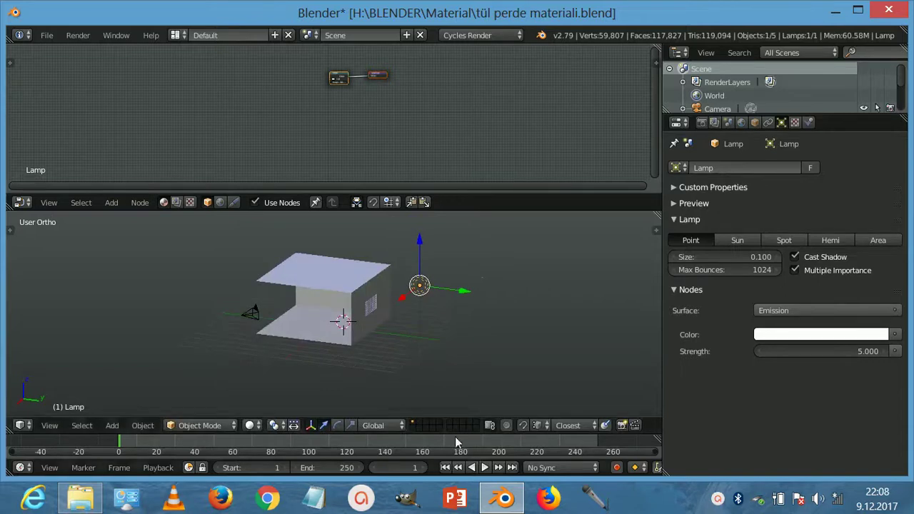
pyautogui.press('r')
pyautogui.click(345, 319)
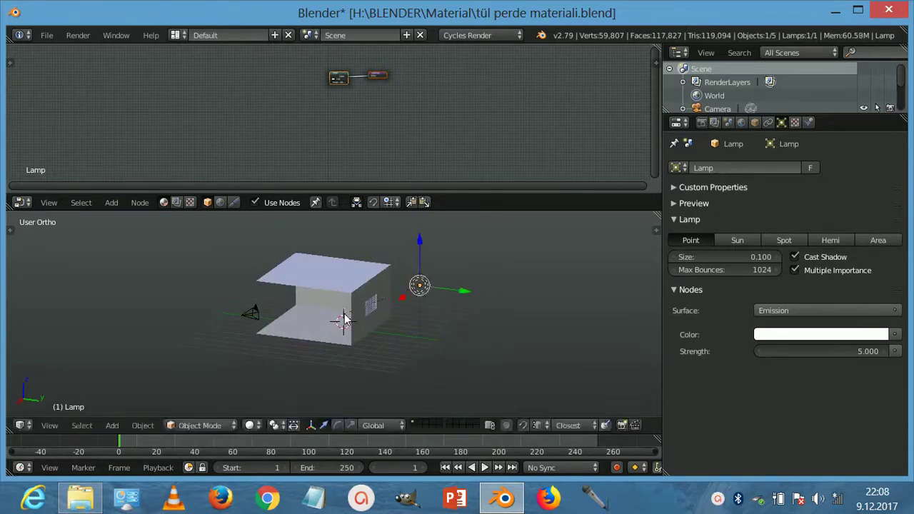
pyautogui.press('KP_7')
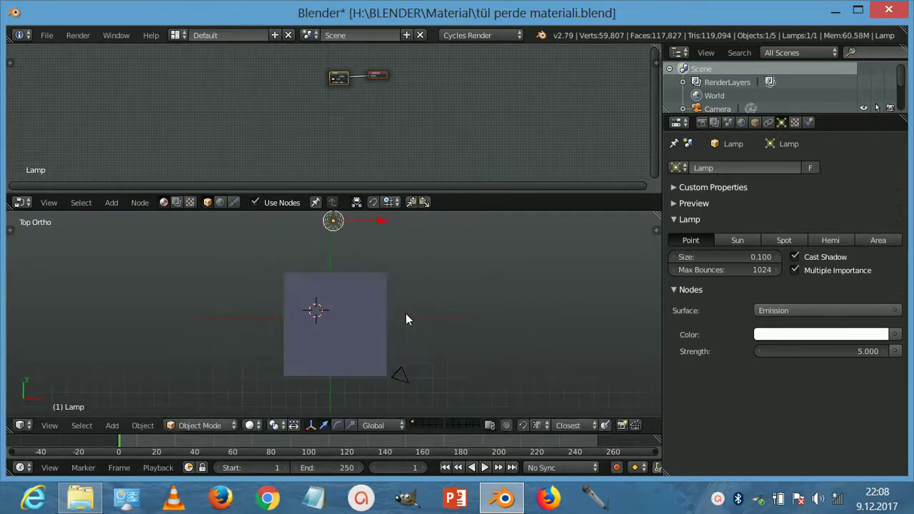
pyautogui.press('KP_3')
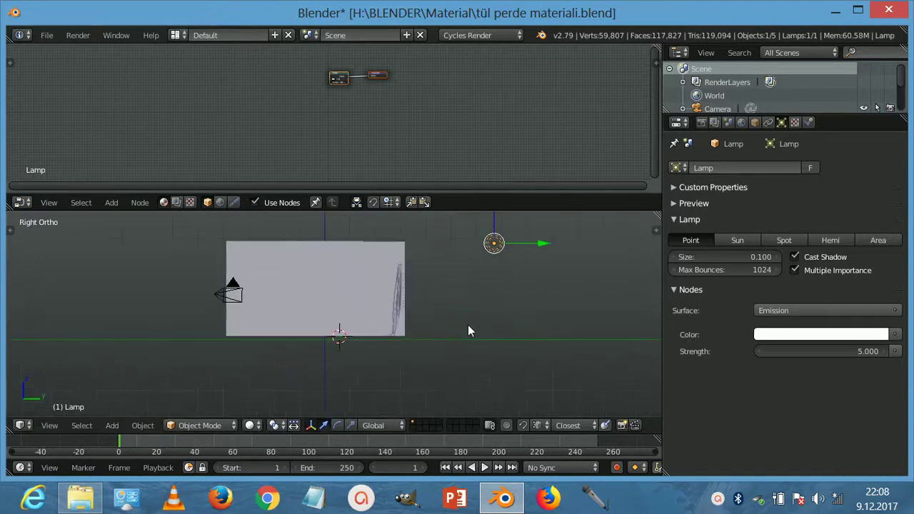
pyautogui.click(736, 241)
# Rotate the Sun lamp in top and angled views to aim it into the box room
pyautogui.press('r')
pyautogui.click(564, 262)
pyautogui.moveTo(568, 267)
pyautogui.mouseDown(button='middle')
pyautogui.moveTo(583, 298)
pyautogui.moveTo(549, 329)
pyautogui.mouseUp(button='middle')
pyautogui.press('KP_7')
pyautogui.scroll(-4, 472, 329)
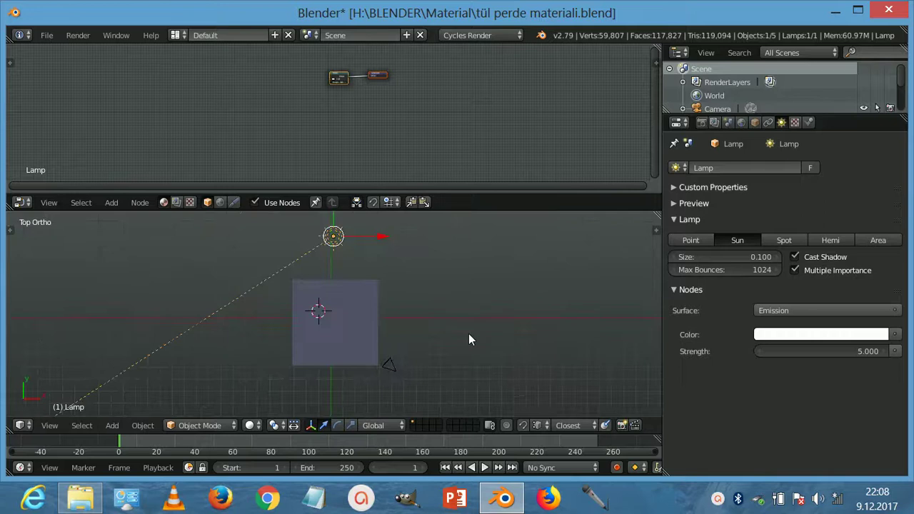
pyautogui.press('r')
pyautogui.click(485, 375)
pyautogui.moveTo(495, 384)
pyautogui.mouseDown(button='middle')
pyautogui.moveTo(319, 283)
pyautogui.moveTo(383, 440)
pyautogui.moveTo(405, 321)
pyautogui.moveTo(410, 343)
pyautogui.mouseUp(button='middle')
pyautogui.scroll(1, 384, 440)
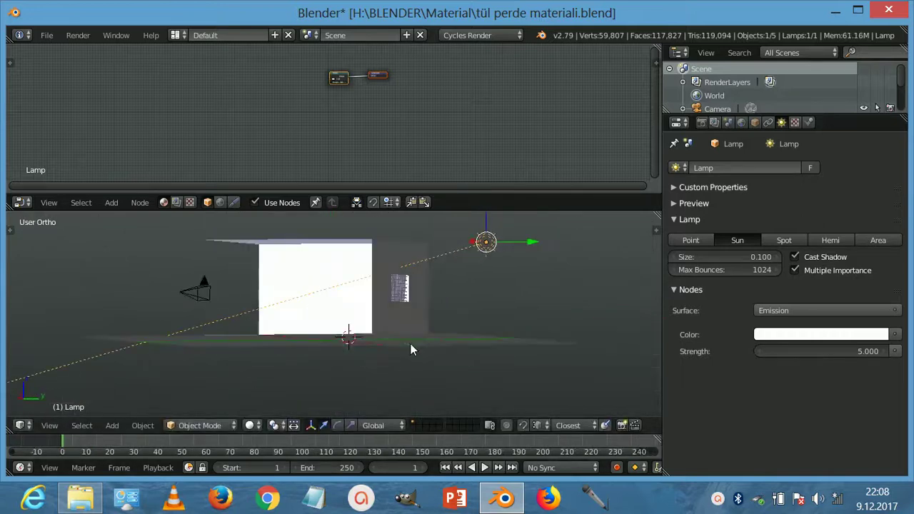
# Fine-tune the Sun's rotation, then select the slatted cylinder and add a new material
pyautogui.press('r')
pyautogui.click(431, 360)
pyautogui.scroll(5, 379, 359)
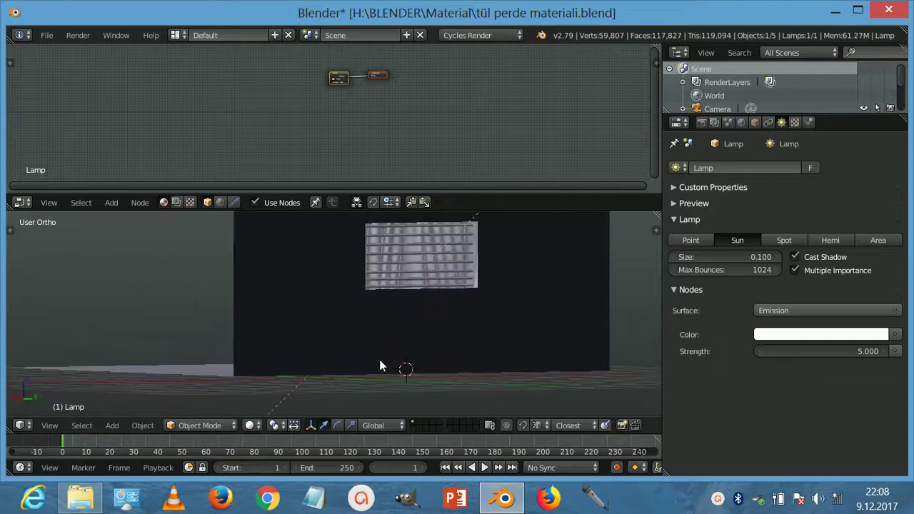
pyautogui.moveTo(379, 359); pyautogui.dragTo(452, 338, button='middle')
pyautogui.rightClick(458, 309)
pyautogui.click(310, 202)
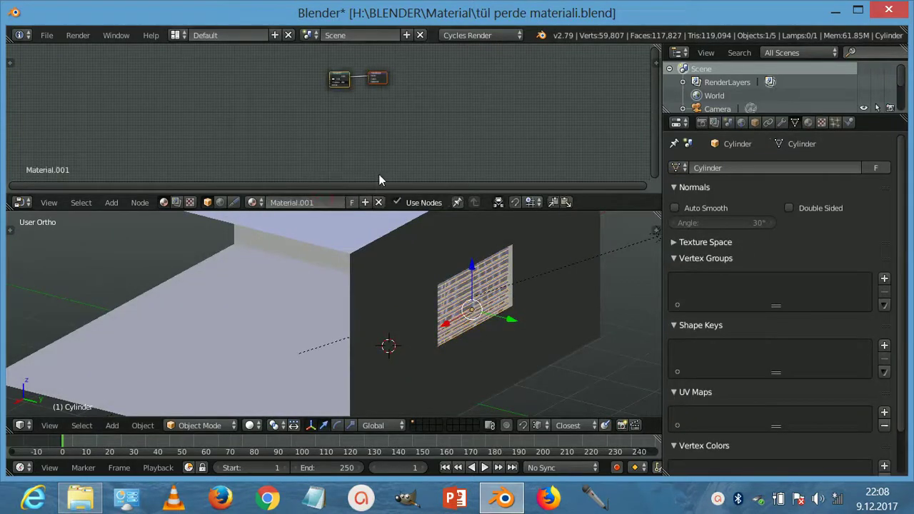
# Delete the default Diffuse BSDF and add a Glossy BSDF node
pyautogui.scroll(3, 346, 143)
pyautogui.scroll(1, 346, 143)
pyautogui.click(338, 93)
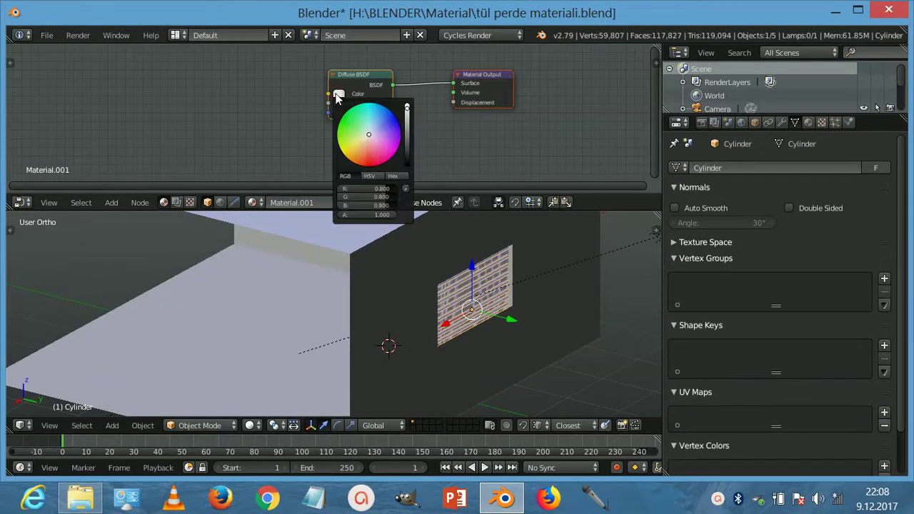
pyautogui.press('x')
pyautogui.hotkey('shift', 'a')
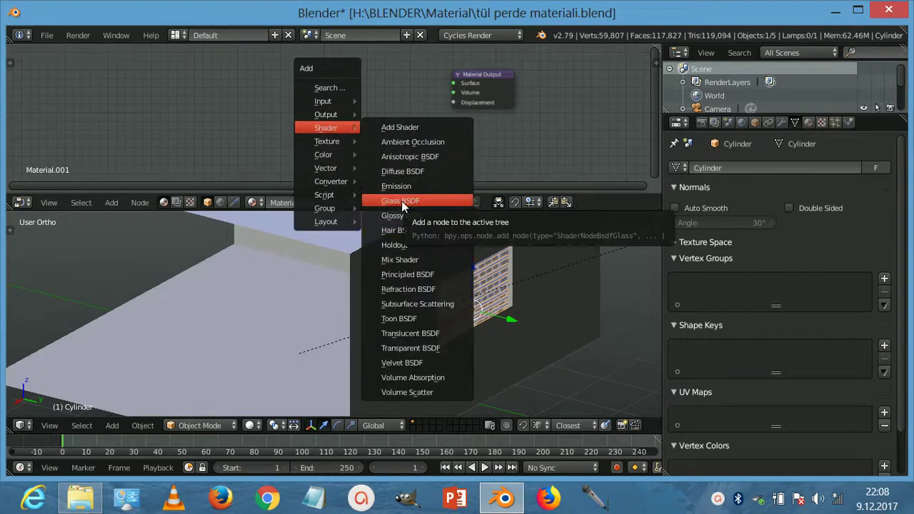
pyautogui.click(399, 216)
pyautogui.click(293, 128)
# Add a Diffuse BSDF and mix it with the Glossy through a Mix Shader into the output
pyautogui.hotkey('shift', 'a')
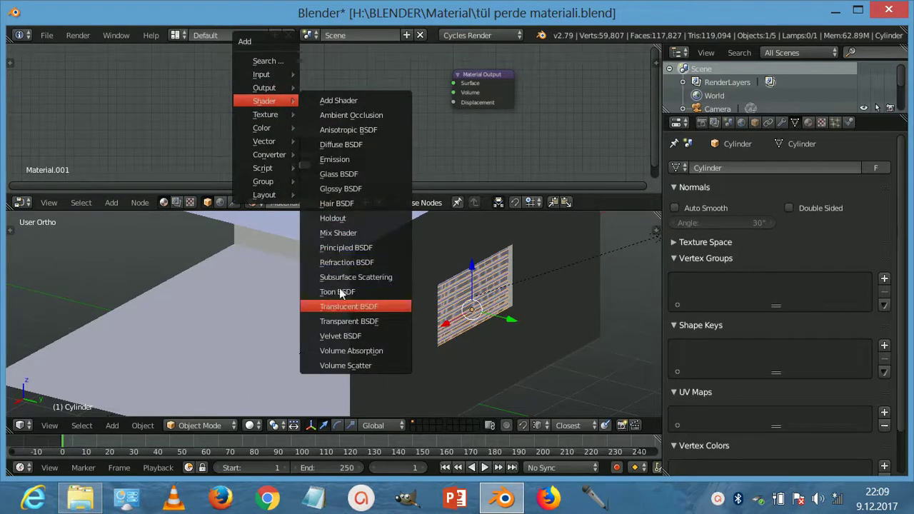
pyautogui.click(341, 145)
pyautogui.click(300, 77)
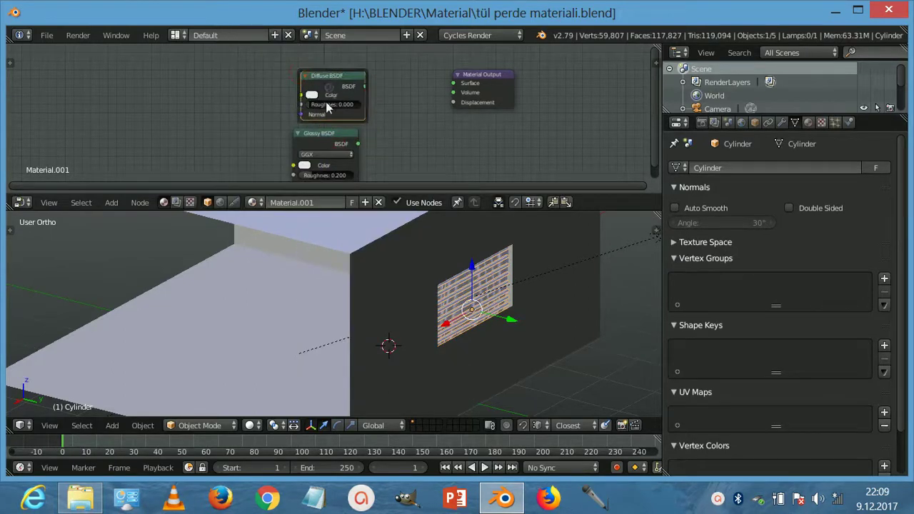
pyautogui.keyDown('shift'); pyautogui.click(325, 133); pyautogui.keyUp('shift')
pyautogui.press('ctrl+KP_0')
pyautogui.click(403, 78)
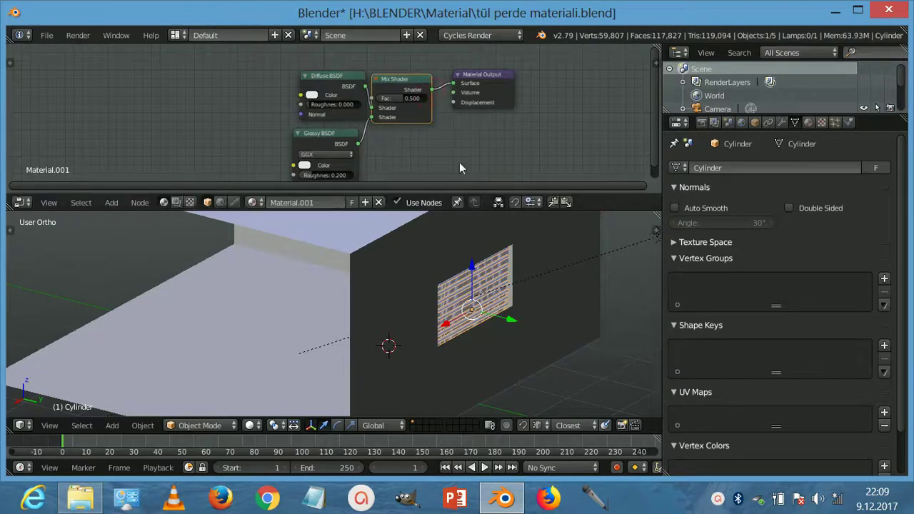
# Orbit the 3D view to the curtain and select it
pyautogui.scroll(-1, 425, 158)
pyautogui.moveTo(522, 266)
pyautogui.mouseDown(button='middle')
pyautogui.moveTo(398, 316)
pyautogui.moveTo(495, 326)
pyautogui.mouseUp(button='middle')
pyautogui.rightClick(495, 326)
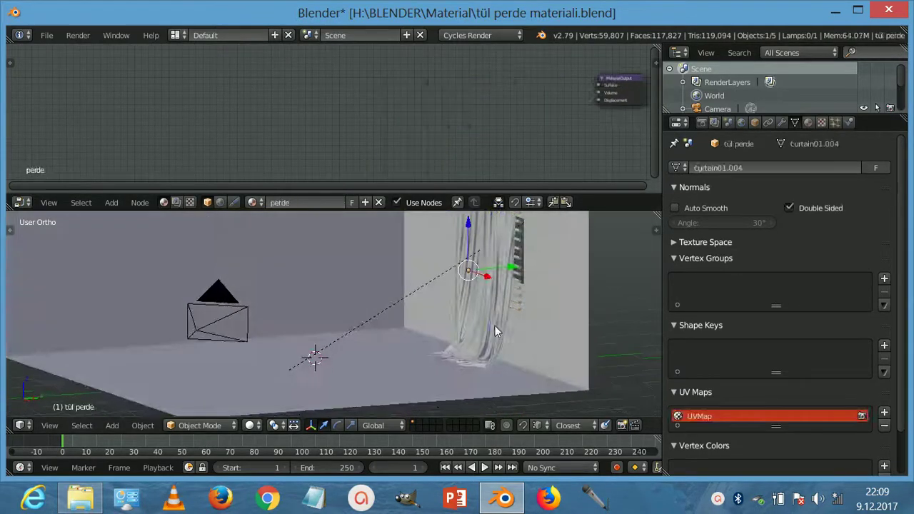
# Show the curtain's perde material and frame its node view
pyautogui.click(808, 122)
pyautogui.moveTo(618, 87); pyautogui.dragTo(389, 109)
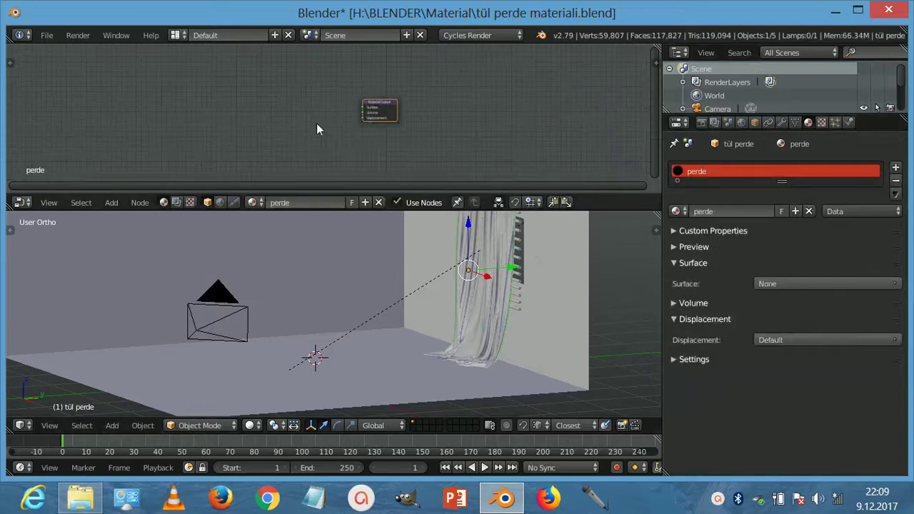
pyautogui.keyDown('ctrl'); pyautogui.moveTo(315, 131); pyautogui.dragTo(302, 112, button='middle'); pyautogui.keyUp('ctrl')
# Switch the viewport to Rendered shading, zoom out to the box front, and split the 3D area in two
pyautogui.click(251, 425)
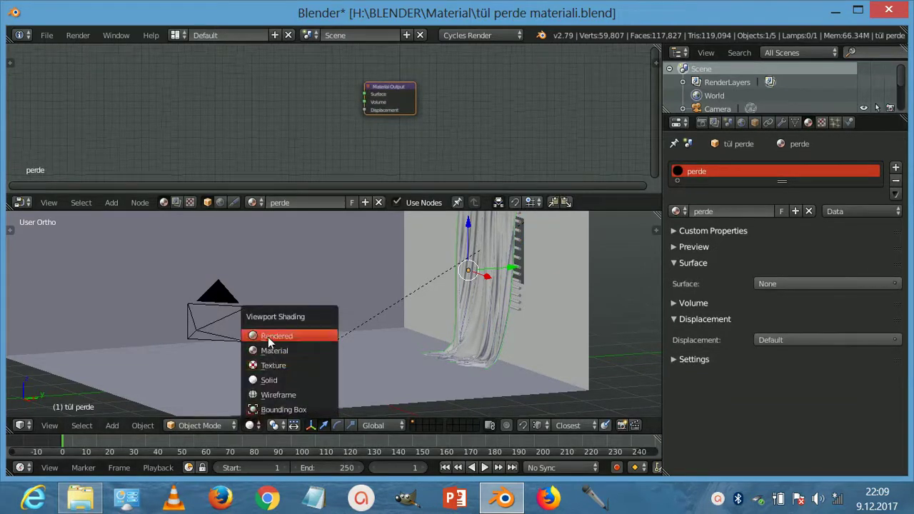
pyautogui.click(267, 334)
pyautogui.scroll(-3, 541, 300)
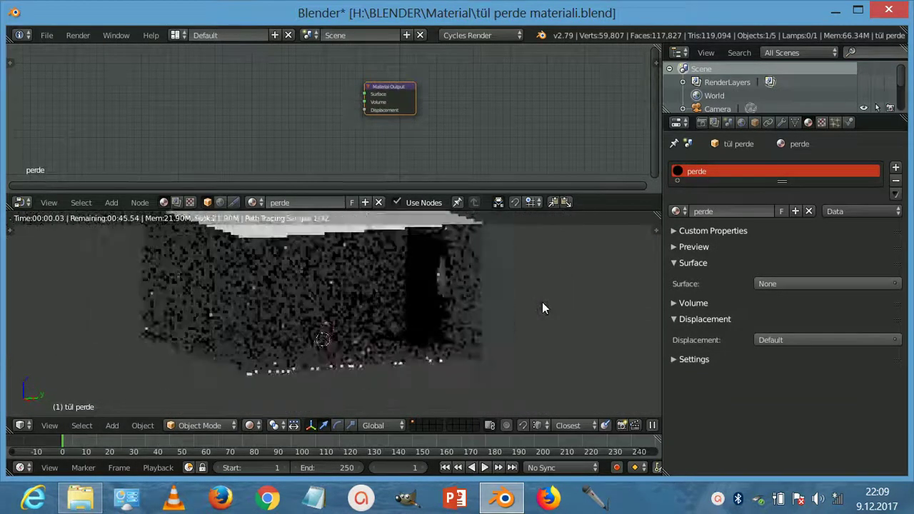
pyautogui.scroll(-2, 525, 299)
pyautogui.scroll(-2, 509, 299)
pyautogui.moveTo(429, 305)
pyautogui.mouseDown(button='middle')
pyautogui.moveTo(398, 304)
pyautogui.moveTo(411, 301)
pyautogui.mouseUp(button='middle')
pyautogui.moveTo(655, 214); pyautogui.dragTo(413, 214)
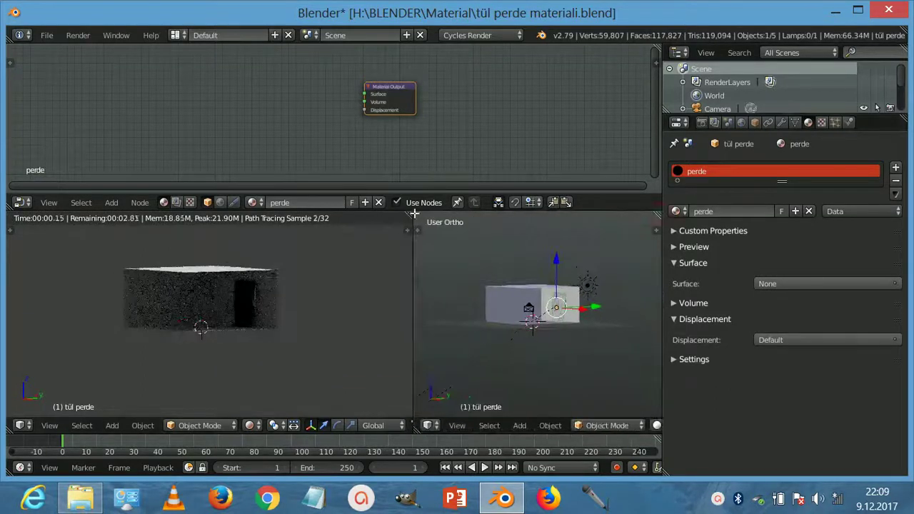
pyautogui.click(220, 202)
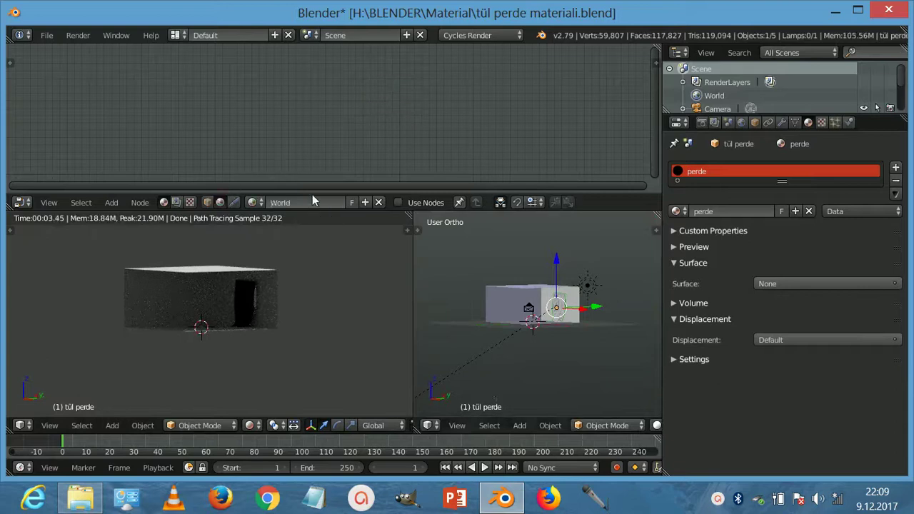
# Enable world nodes and connect a Sky Texture into the Background colour
pyautogui.click(398, 202)
pyautogui.moveTo(384, 152); pyautogui.dragTo(332, 166, button='middle')
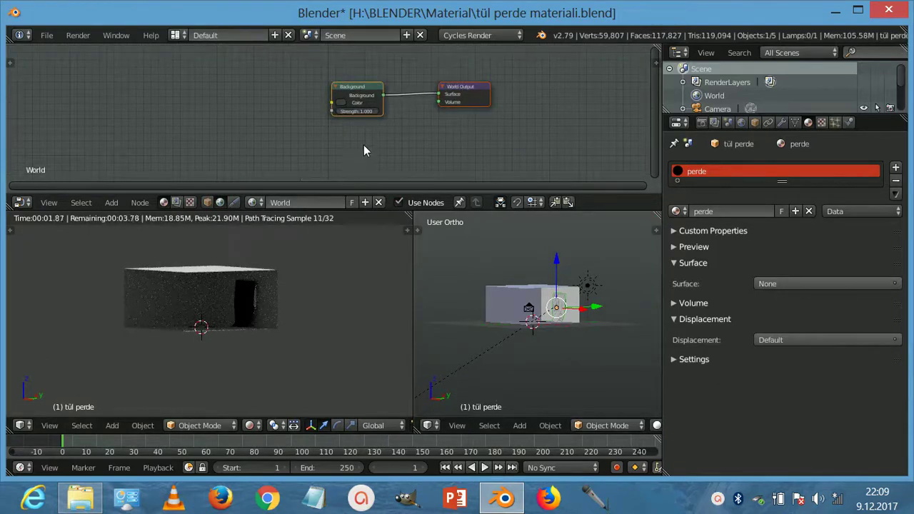
pyautogui.scroll(3, 363, 145)
pyautogui.hotkey('shift', 'a')
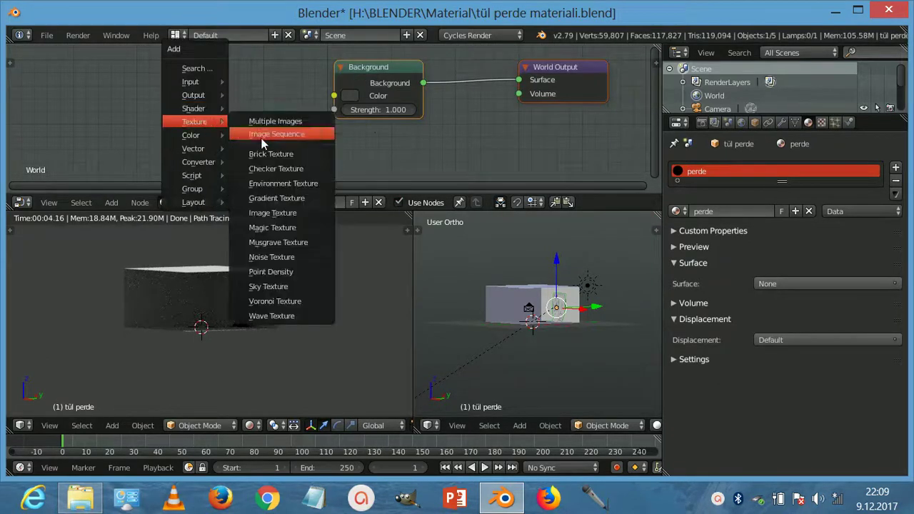
pyautogui.click(270, 286)
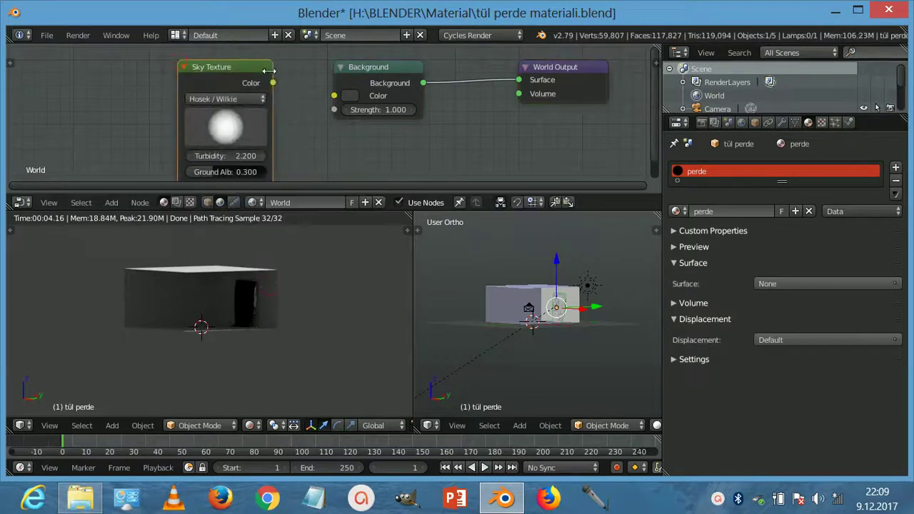
pyautogui.click(271, 85)
pyautogui.moveTo(272, 83); pyautogui.dragTo(334, 96)
# Set the Sky Texture turbidity to 5 and ground albedo to 0.5
pyautogui.scroll(2, 327, 143)
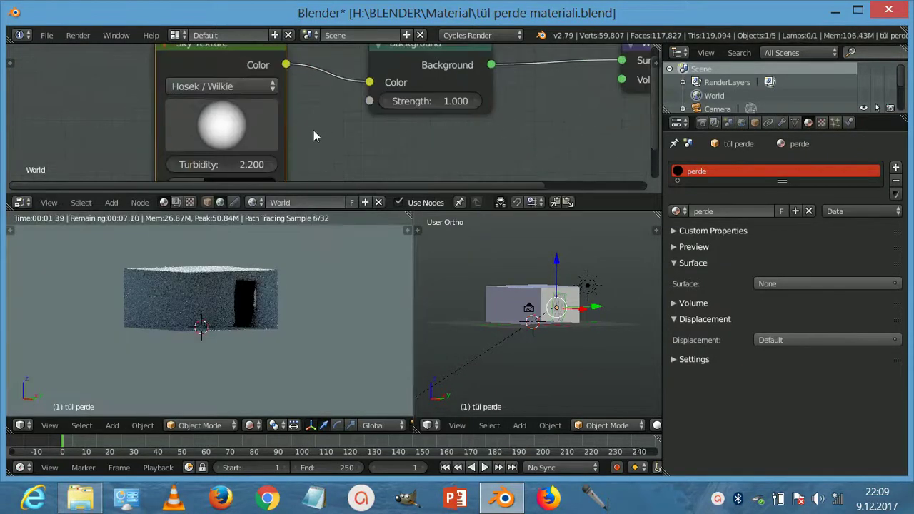
pyautogui.scroll(2, 349, 132)
pyautogui.moveTo(350, 127); pyautogui.dragTo(428, 58, button='middle')
pyautogui.click(291, 116)
pyautogui.write('5')
pyautogui.press('Return')
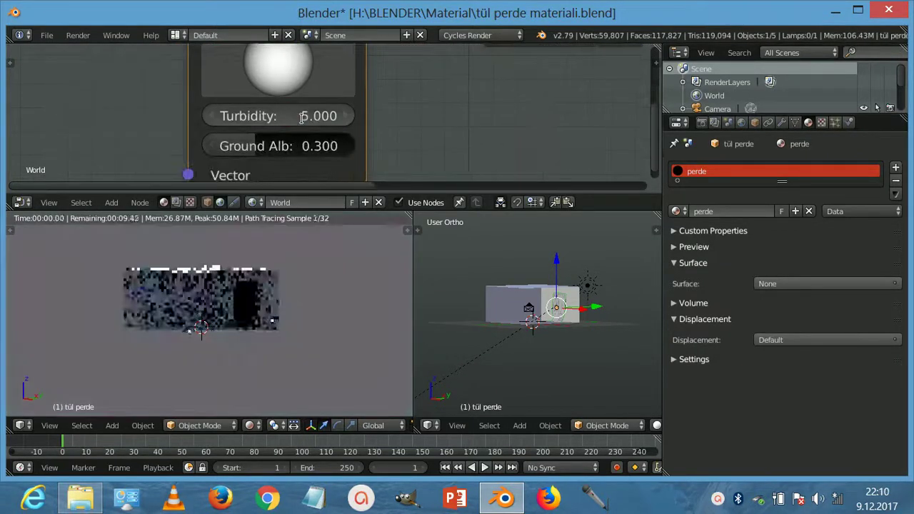
pyautogui.click(301, 149)
pyautogui.press('BackSpace')
pyautogui.write('5')
pyautogui.press('Return')
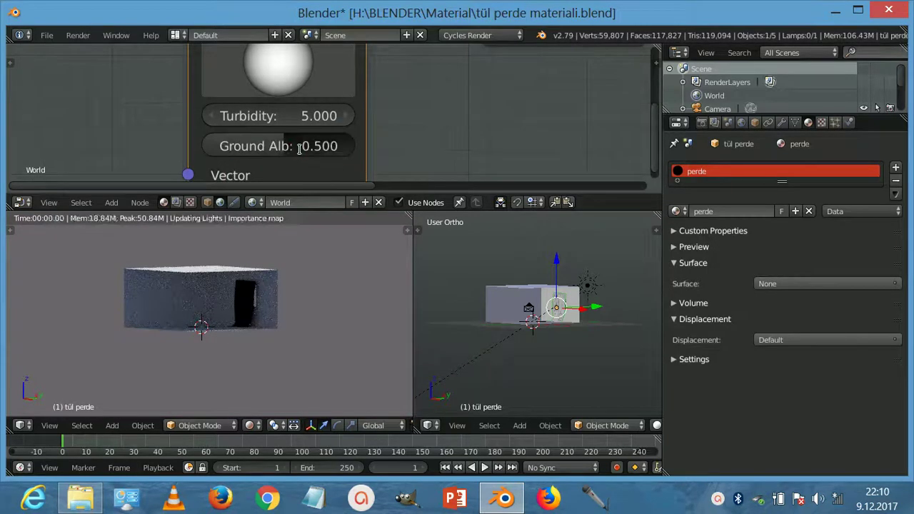
# Switch the Node Editor from World to Object to show the perde material nodes
pyautogui.scroll(-3, 428, 142)
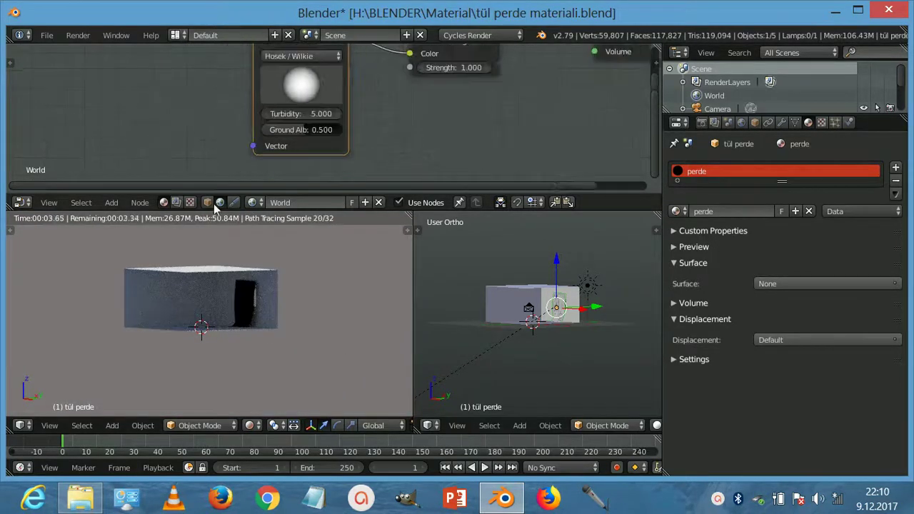
pyautogui.click(207, 202)
pyautogui.click(716, 503)
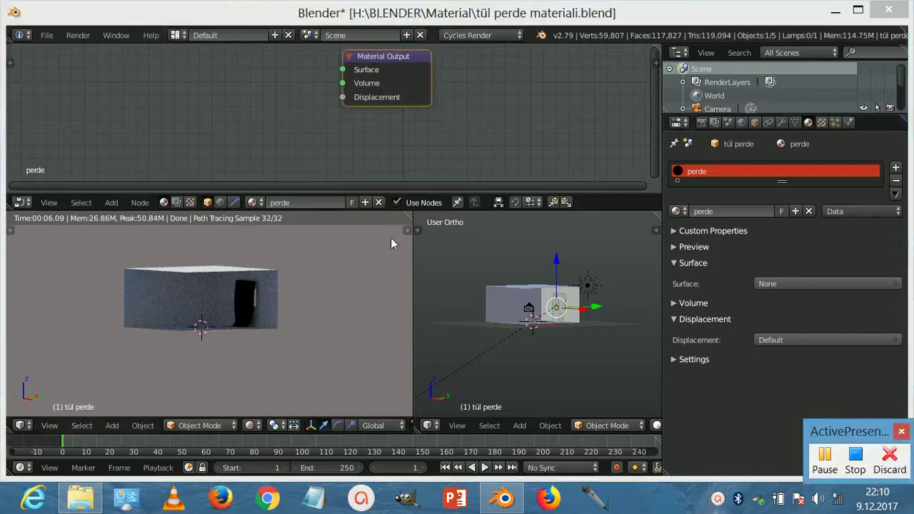
# Select the slatted cylinder to inspect its material
pyautogui.rightClick(272, 282)
pyautogui.scroll(-2, 324, 103)
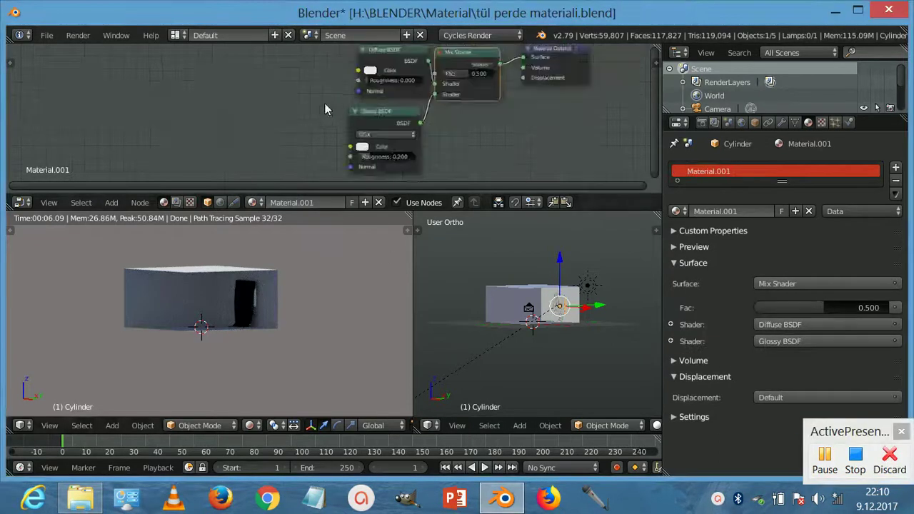
pyautogui.scroll(-1, 325, 103)
pyautogui.scroll(3, 553, 321)
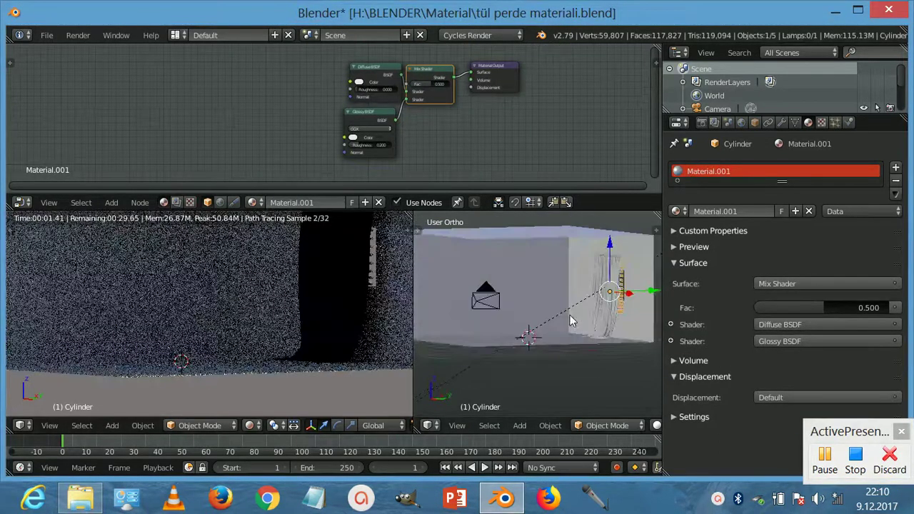
# UV-unwrap the tül perde curtain mesh in Edit Mode, then return to Object Mode
pyautogui.rightClick(598, 329)
pyautogui.press('ctrl+KP_6')
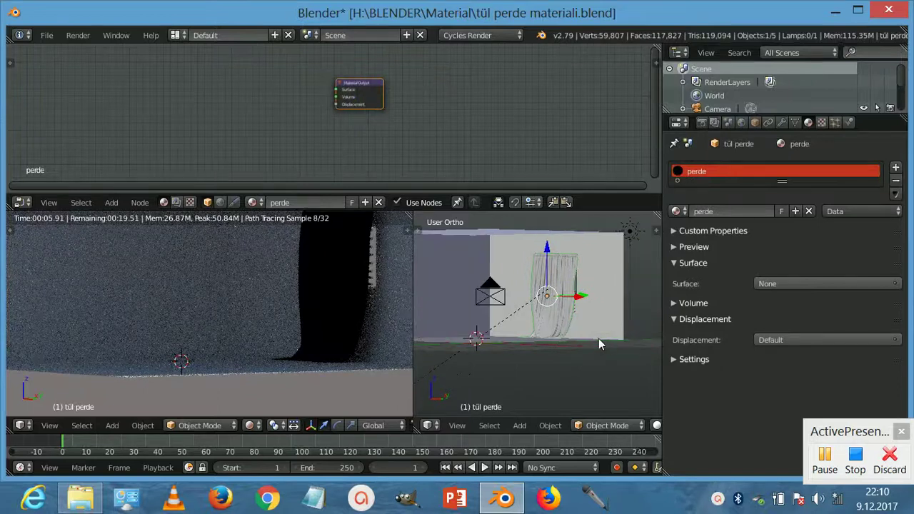
pyautogui.press('Tab')
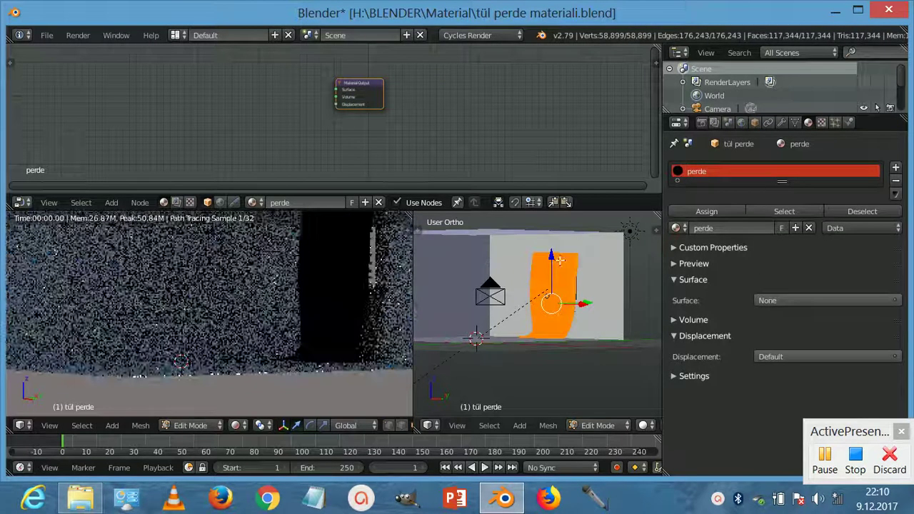
pyautogui.press('u')
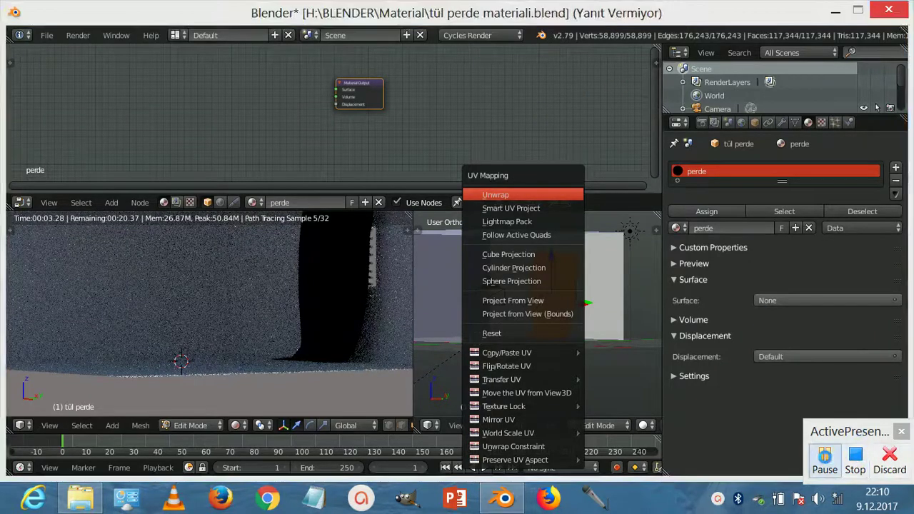
pyautogui.click(579, 425)
pyautogui.click(598, 410)
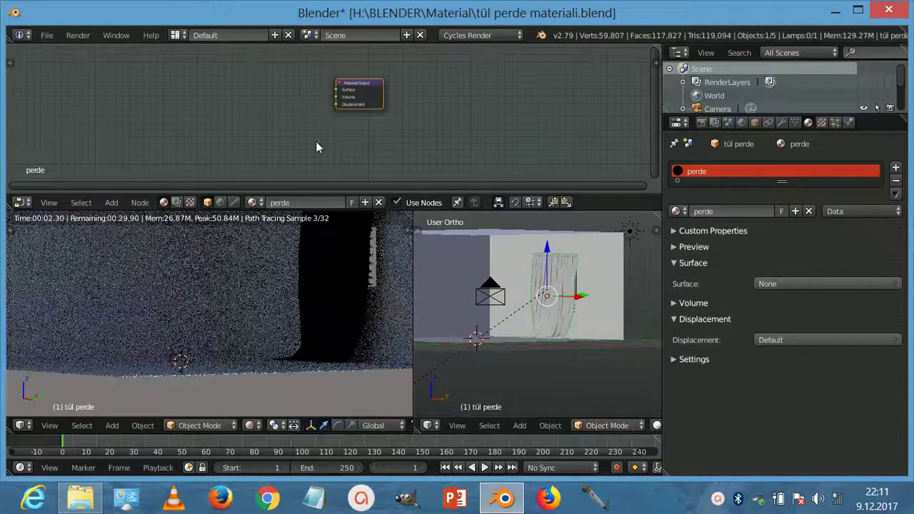
pyautogui.scroll(2, 316, 141)
# Add a Diffuse BSDF and a Translucent BSDF node to the perde material
pyautogui.hotkey('shift', 'a')
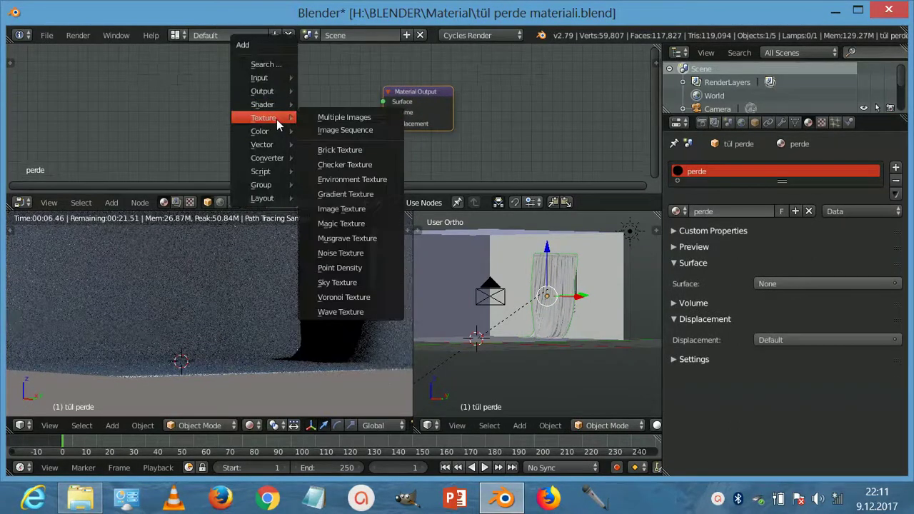
pyautogui.moveTo(262, 104)
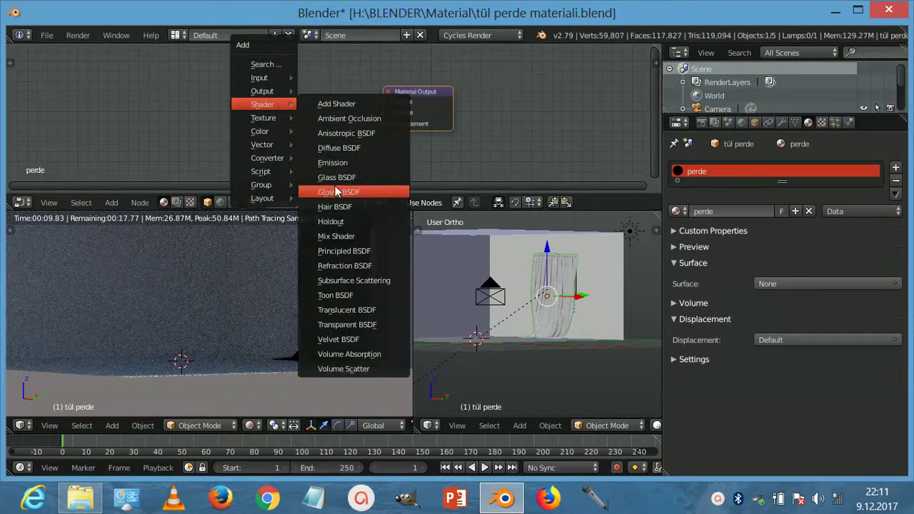
pyautogui.click(337, 148)
pyautogui.click(207, 62)
pyautogui.hotkey('shift', 'a')
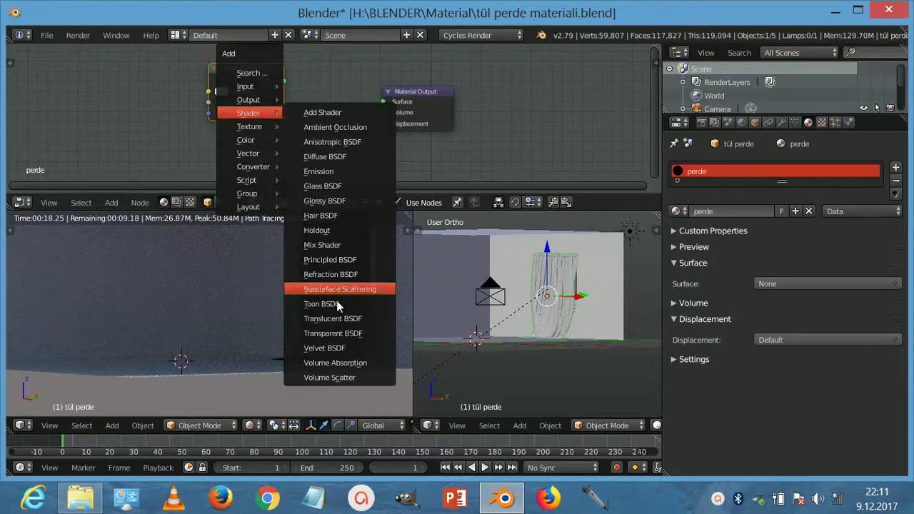
pyautogui.press('Escape')
pyautogui.hotkey('shift', 'a')
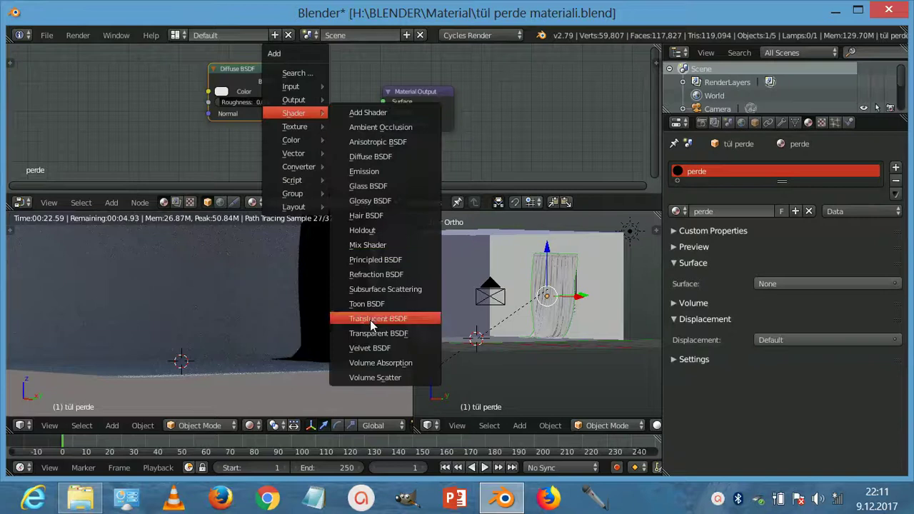
pyautogui.click(372, 316)
pyautogui.click(199, 126)
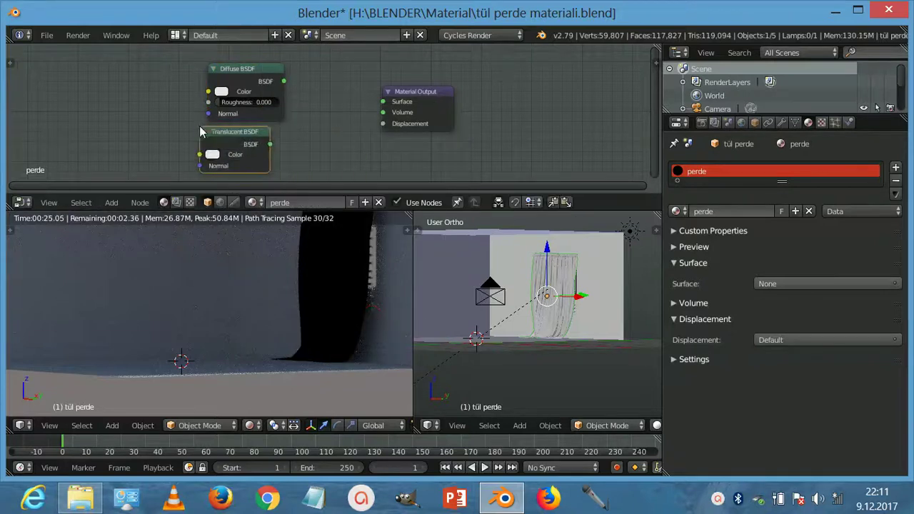
# Mix the Diffuse and Translucent shaders and link the Mix Shader to the output Surface
pyautogui.moveTo(261, 81); pyautogui.dragTo(246, 79, button='middle')
pyautogui.click(246, 81)
pyautogui.keyDown('ctrl'); pyautogui.keyDown('shift'); pyautogui.moveTo(246, 81); pyautogui.dragTo(242, 148, button='right'); pyautogui.keyUp('shift'); pyautogui.keyUp('ctrl')
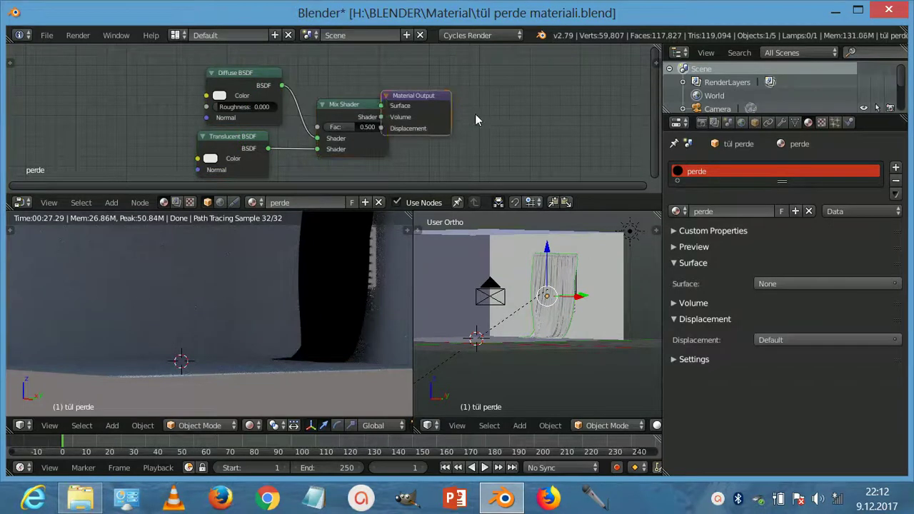
pyautogui.moveTo(440, 107); pyautogui.dragTo(536, 102)
pyautogui.moveTo(387, 116); pyautogui.dragTo(412, 119)
pyautogui.moveTo(477, 104); pyautogui.dragTo(479, 102)
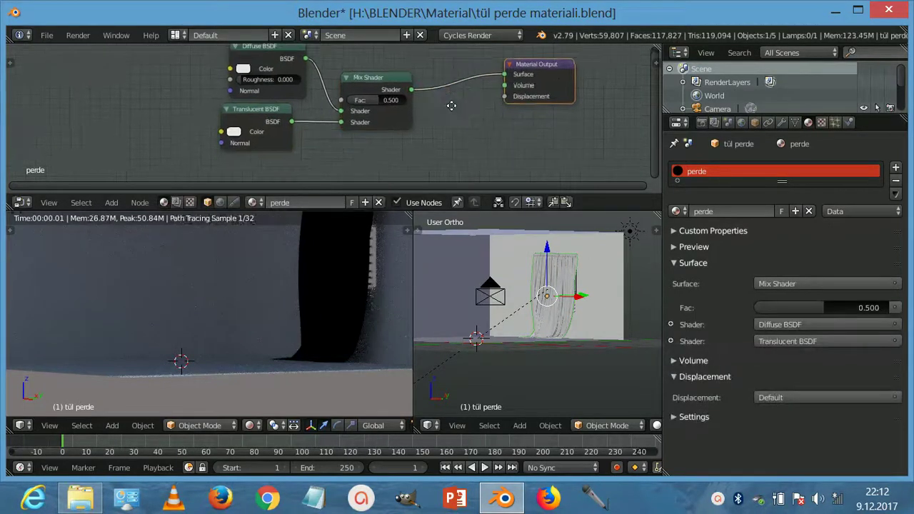
# Tidy the node layout, then select the room cube
pyautogui.moveTo(450, 103); pyautogui.dragTo(512, 85, button='middle')
pyautogui.moveTo(312, 60); pyautogui.dragTo(210, 58)
pyautogui.moveTo(303, 125); pyautogui.dragTo(209, 135)
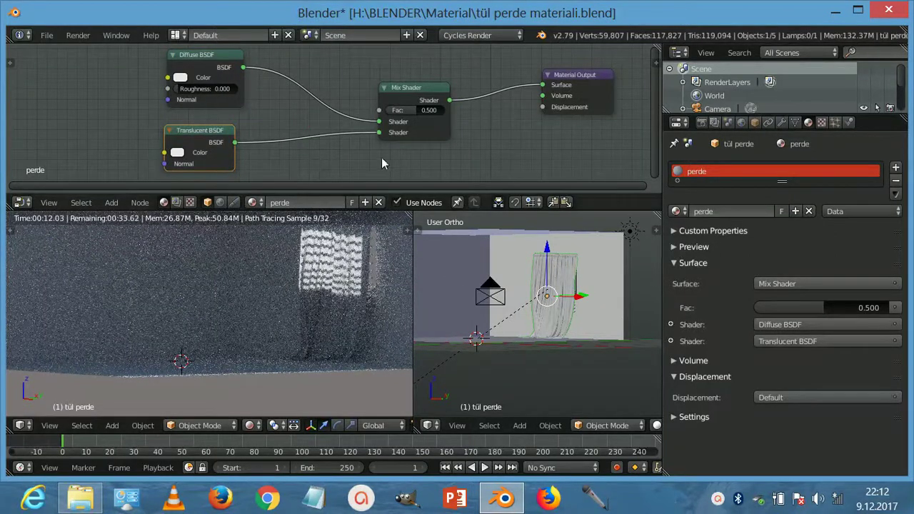
pyautogui.moveTo(400, 129); pyautogui.dragTo(370, 147, button='middle')
pyautogui.moveTo(385, 108); pyautogui.dragTo(330, 68)
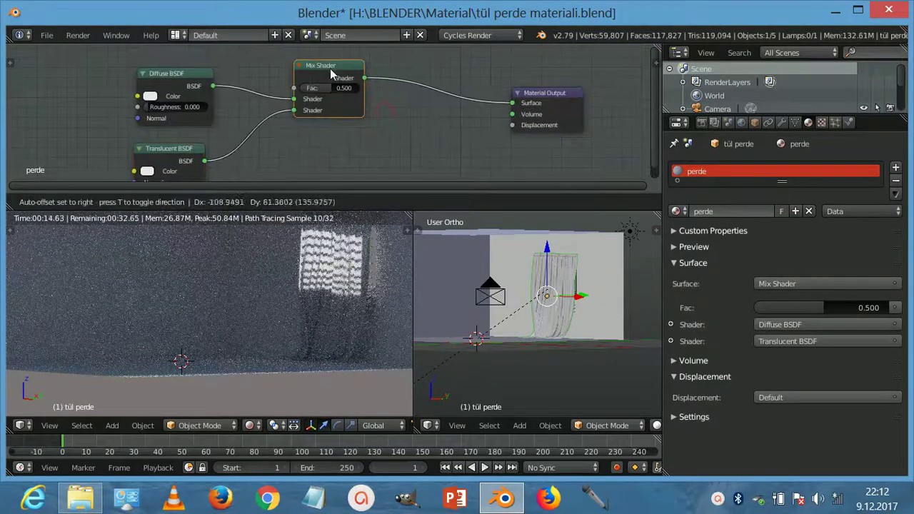
pyautogui.rightClick(216, 314)
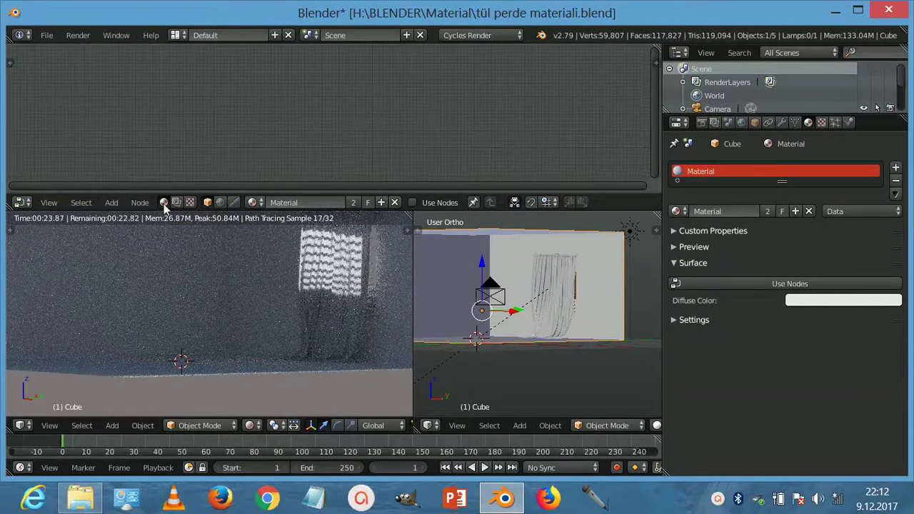
# Enable nodes on the cube material, colour its Diffuse BSDF pale cyan, then reselect the curtain
pyautogui.click(412, 202)
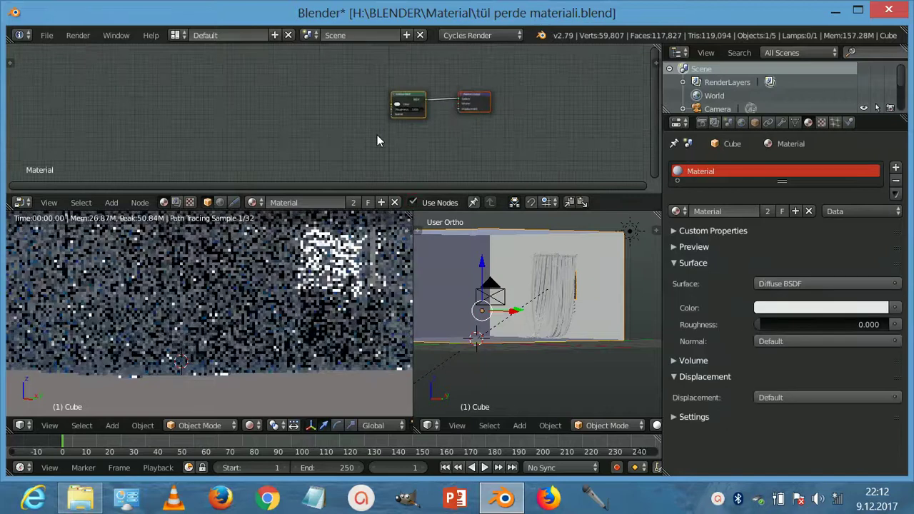
pyautogui.scroll(4, 288, 146)
pyautogui.click(272, 115)
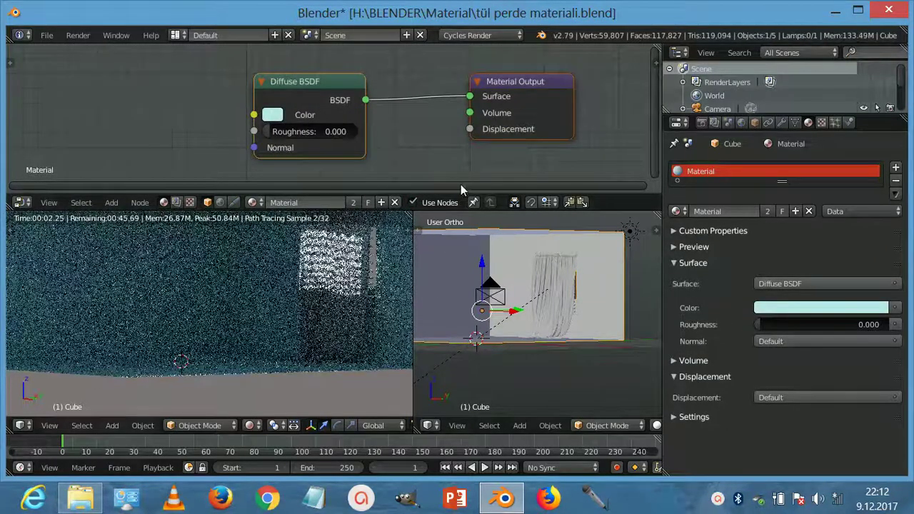
pyautogui.rightClick(558, 271)
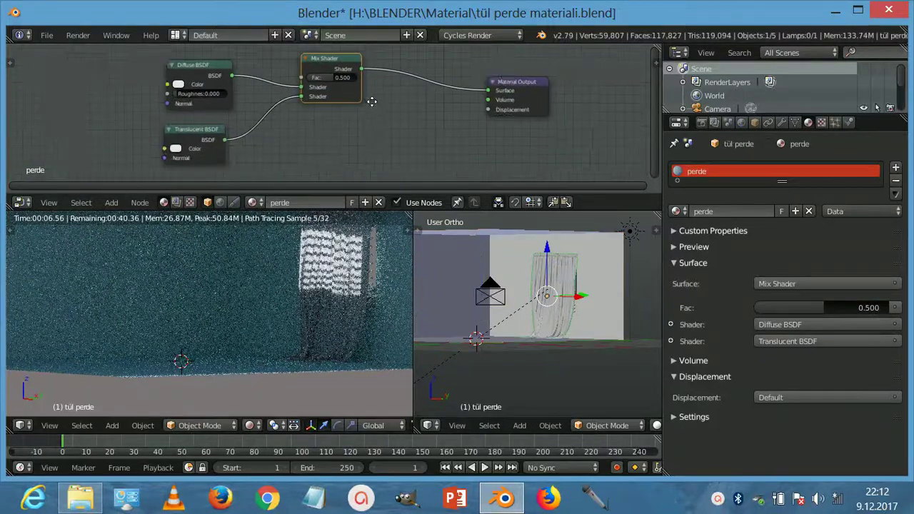
pyautogui.hotkey('shift', 'a')
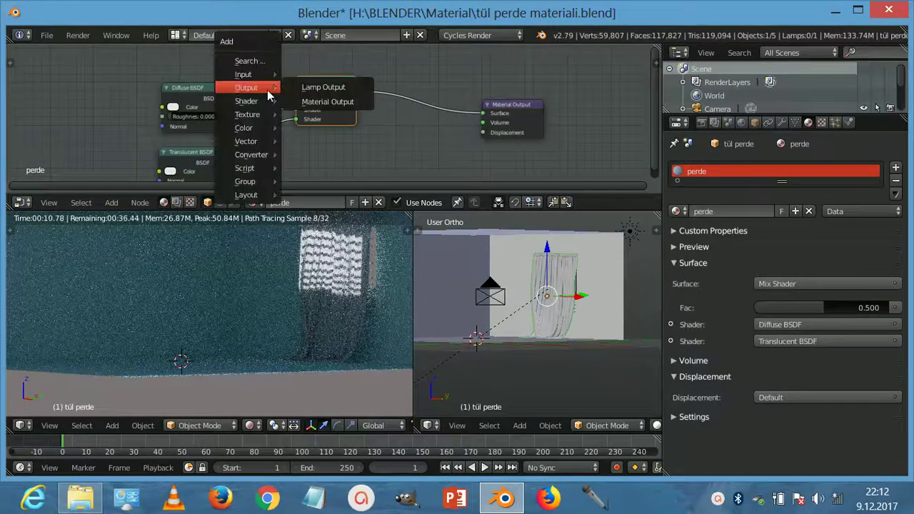
pyautogui.moveTo(246, 101)
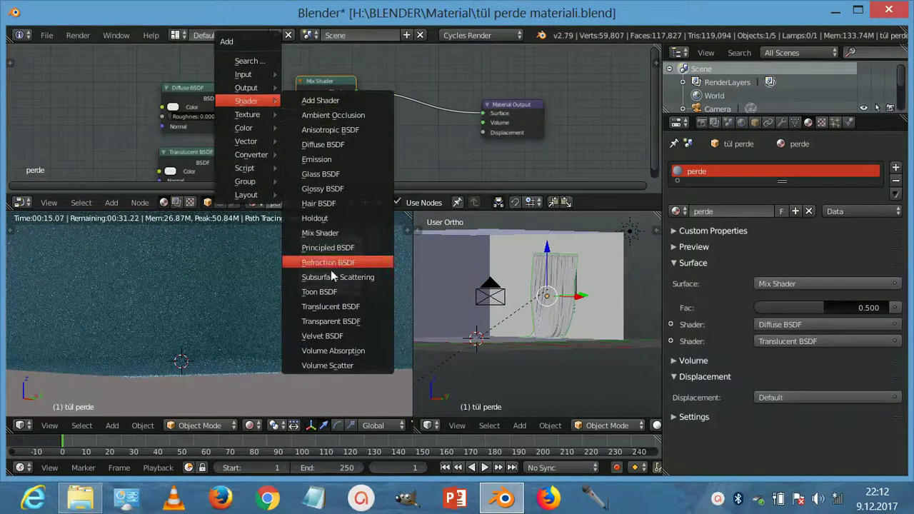
# Add a Transparent BSDF and connect it to the Mix Shader's second input
pyautogui.click(326, 318)
pyautogui.click(305, 152)
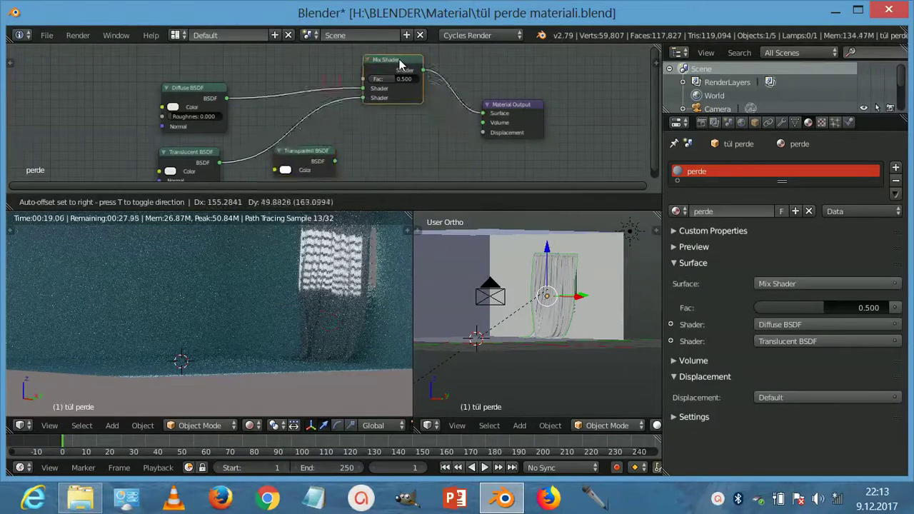
pyautogui.moveTo(335, 161)
pyautogui.mouseDown()
pyautogui.moveTo(363, 128)
pyautogui.moveTo(364, 112)
pyautogui.mouseUp()
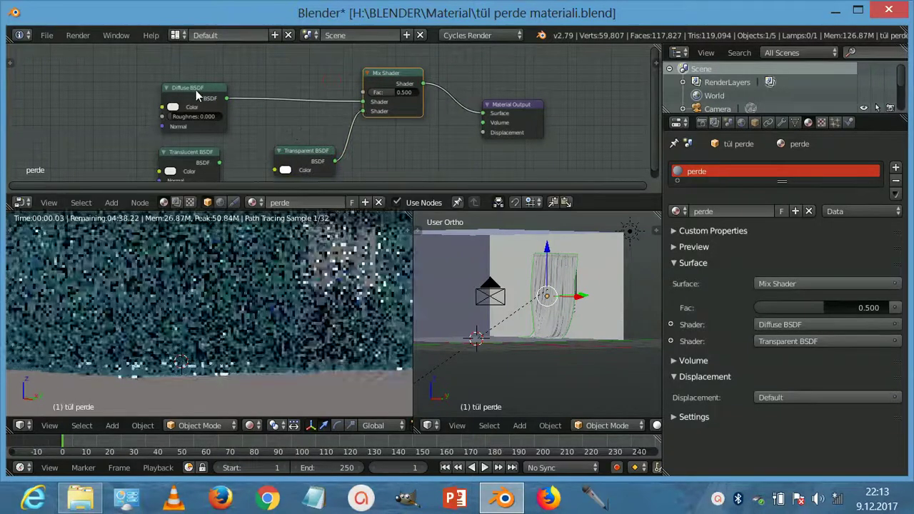
pyautogui.moveTo(198, 92); pyautogui.dragTo(165, 78)
# Insert an Add Shader after the Diffuse BSDF and connect the Translucent BSDF into it
pyautogui.hotkey('shift', 'a')
pyautogui.click(270, 101)
pyautogui.click(257, 96)
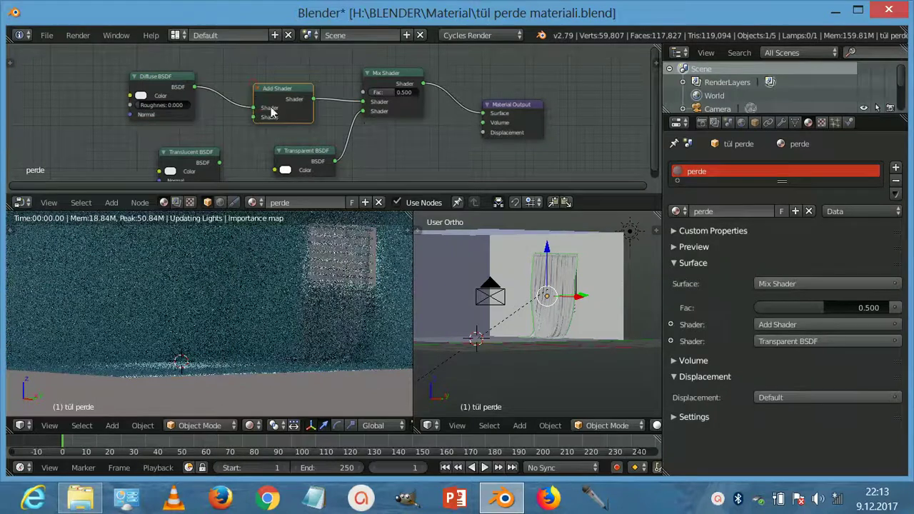
pyautogui.moveTo(219, 161); pyautogui.dragTo(255, 119)
pyautogui.moveTo(499, 108); pyautogui.dragTo(539, 109)
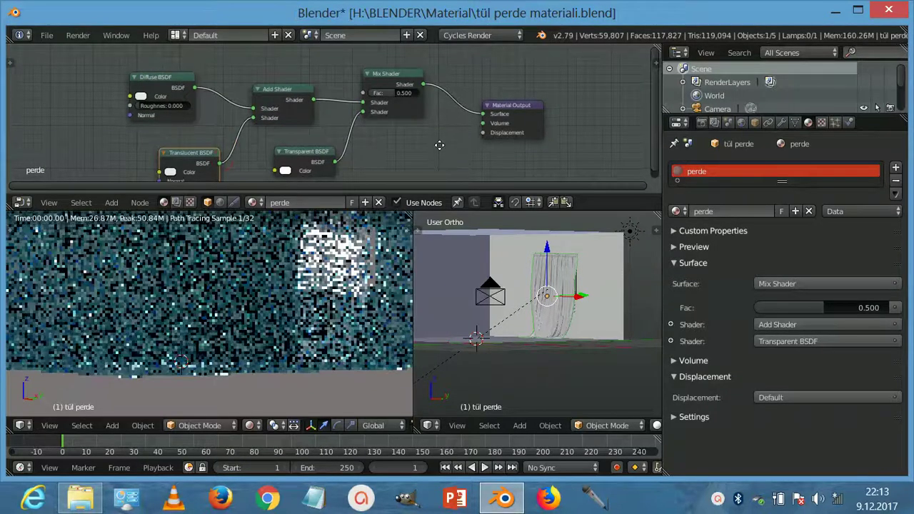
# Tidy the node layout by spreading the shader and output nodes rightward
pyautogui.moveTo(505, 119); pyautogui.dragTo(537, 122, button='middle')
pyautogui.moveTo(428, 75); pyautogui.dragTo(480, 92)
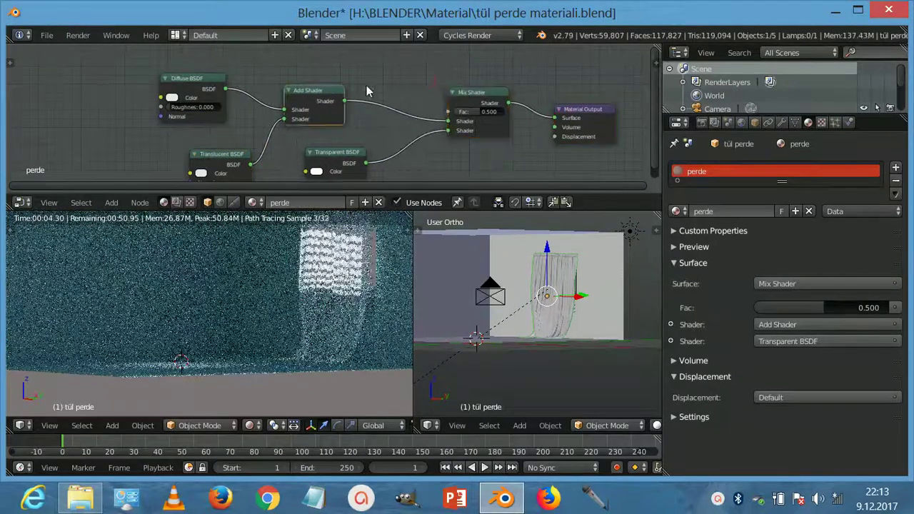
pyautogui.moveTo(336, 92); pyautogui.dragTo(374, 78)
pyautogui.moveTo(343, 152); pyautogui.dragTo(387, 152)
pyautogui.moveTo(241, 154); pyautogui.dragTo(285, 152)
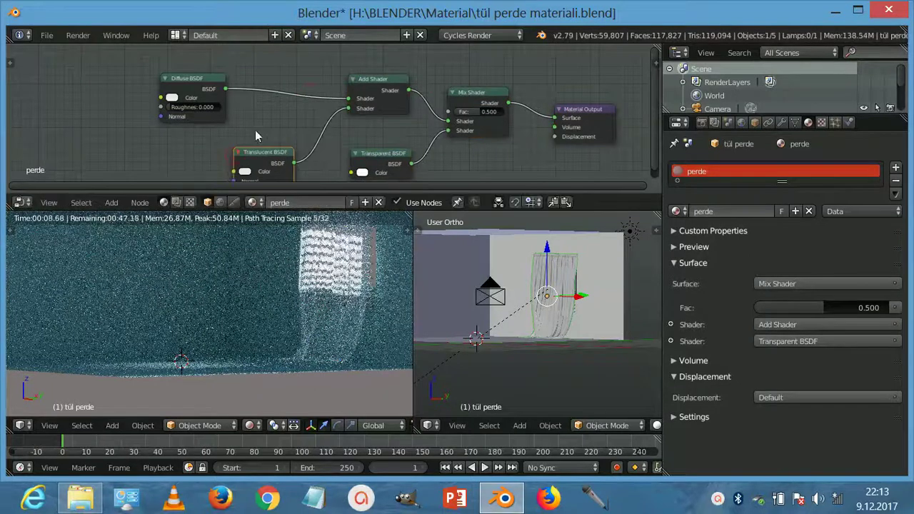
pyautogui.moveTo(189, 78); pyautogui.dragTo(259, 81)
pyautogui.moveTo(266, 152); pyautogui.dragTo(297, 148)
pyautogui.moveTo(262, 81); pyautogui.dragTo(294, 88)
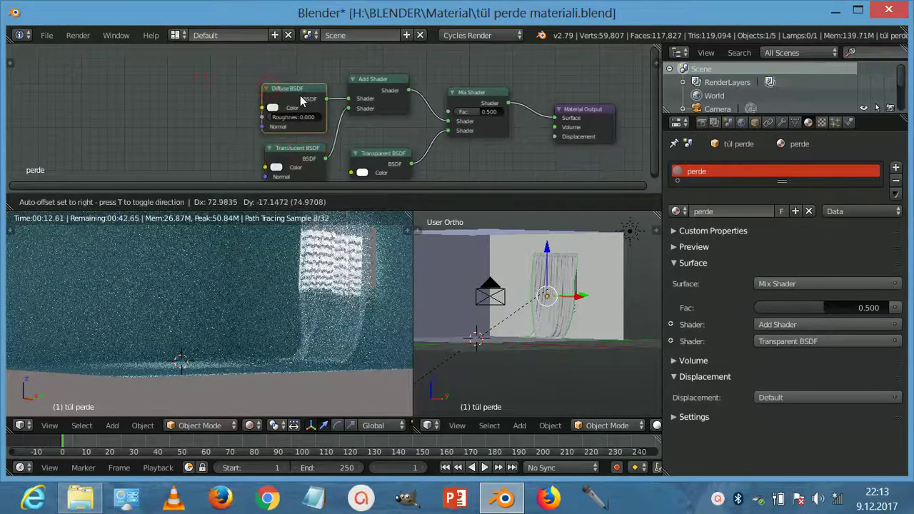
# Enlarge the node editor and orbit the view to the room box's side
pyautogui.scroll(-4, 380, 140)
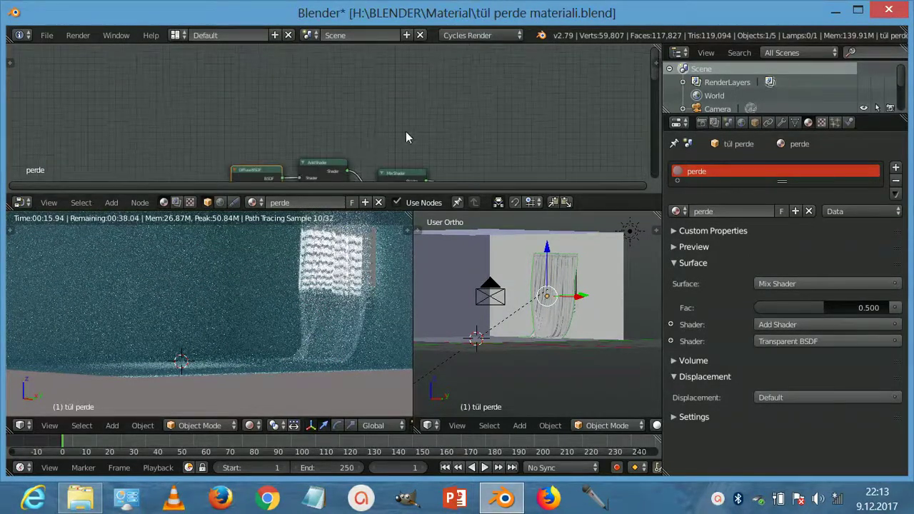
pyautogui.scroll(3, 486, 164)
pyautogui.moveTo(601, 211); pyautogui.dragTo(600, 293)
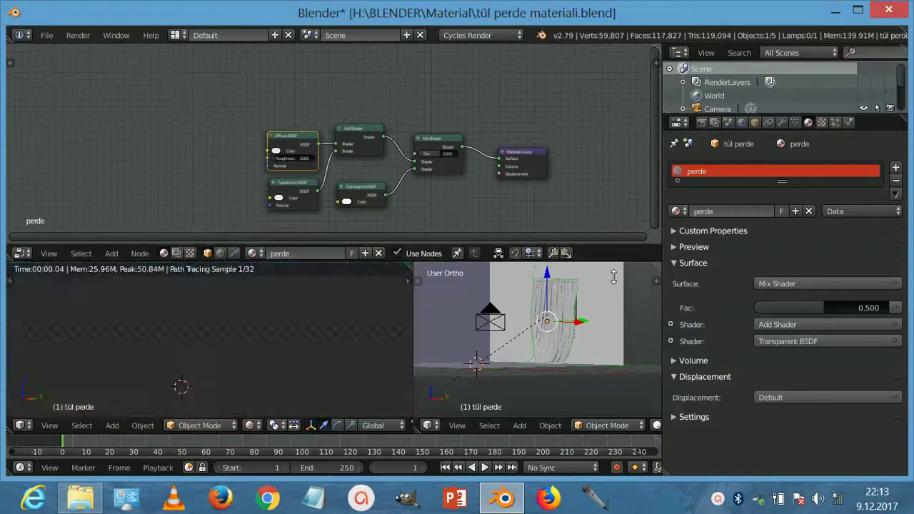
pyautogui.scroll(-2, 308, 366)
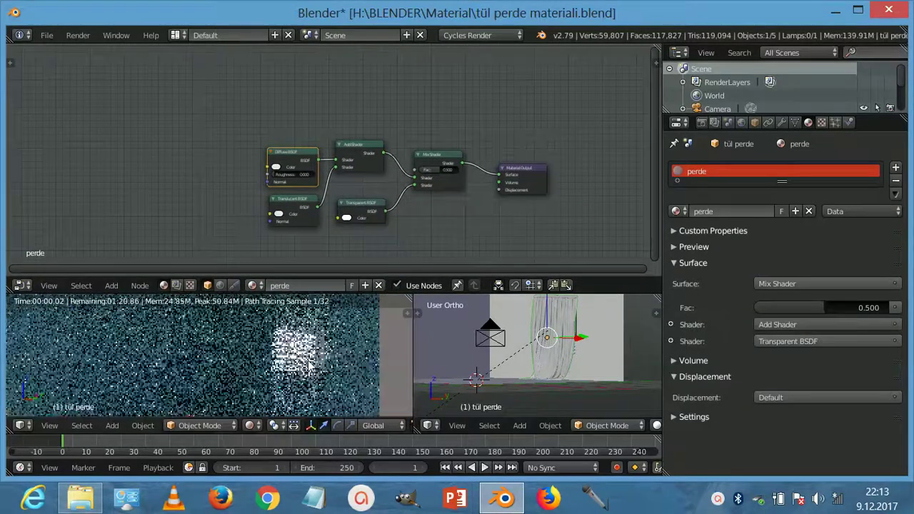
pyautogui.scroll(-2, 551, 357)
pyautogui.moveTo(551, 357); pyautogui.dragTo(504, 347, button='middle')
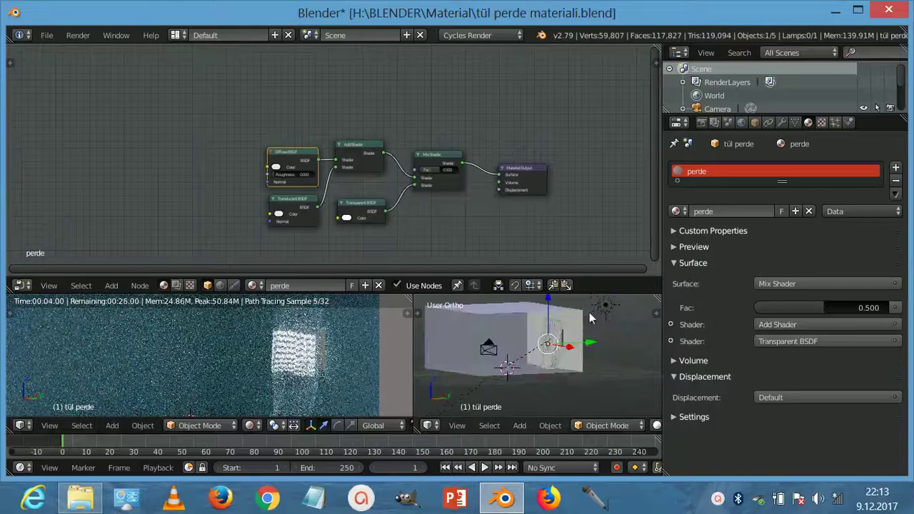
# Duplicate the lamp, place the copy in the room, and make it a Point light
pyautogui.rightClick(604, 306)
pyautogui.hotkey('shift', 'd')
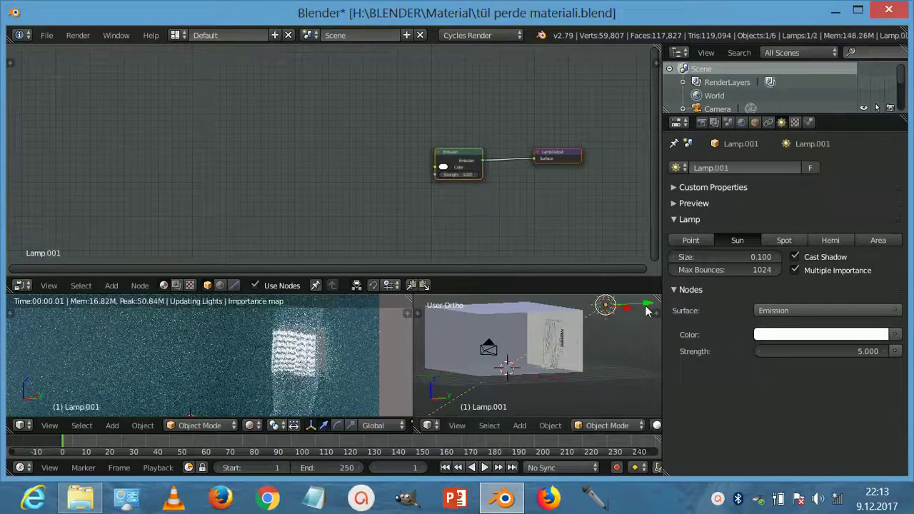
pyautogui.click(561, 324)
pyautogui.scroll(-2, 558, 376)
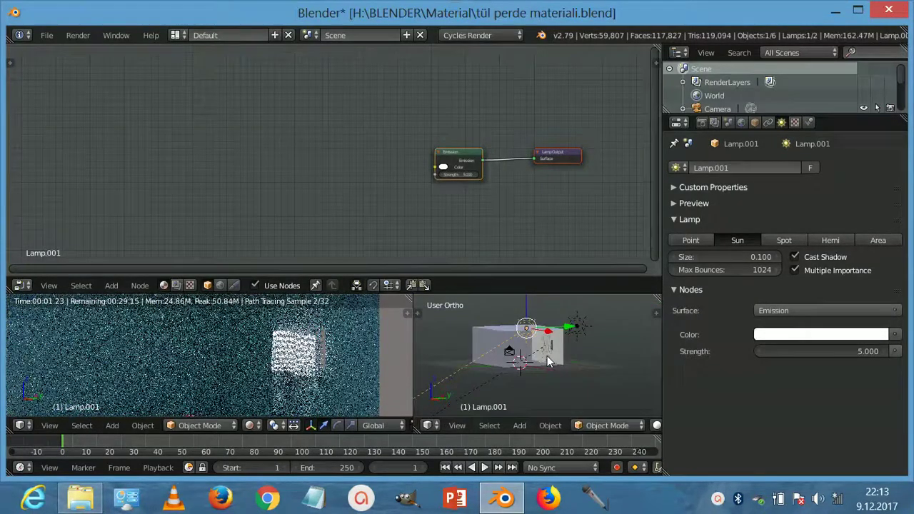
pyautogui.scroll(-2, 558, 369)
pyautogui.moveTo(531, 300); pyautogui.dragTo(541, 371, button='middle')
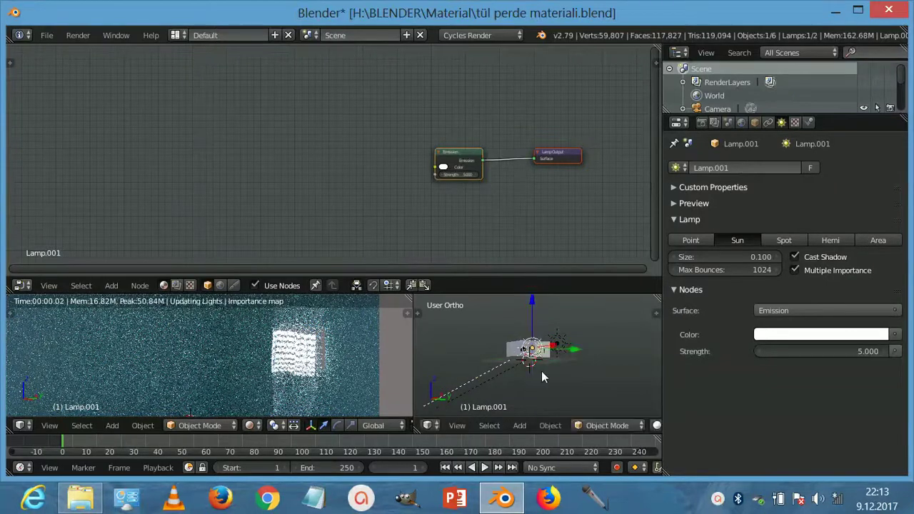
pyautogui.scroll(3, 541, 371)
pyautogui.click(690, 239)
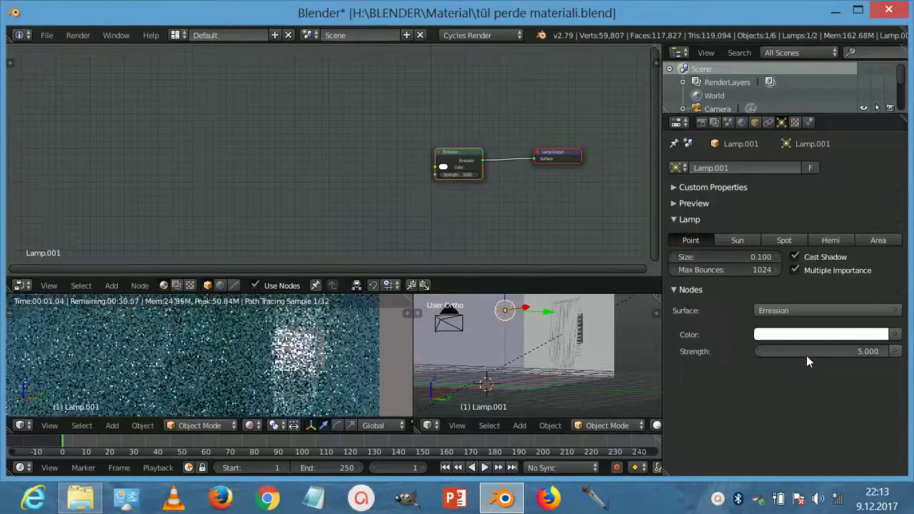
# Set the point lamp's emission strength to 60 after trying 100 and 80
pyautogui.click(804, 352)
pyautogui.write('100')
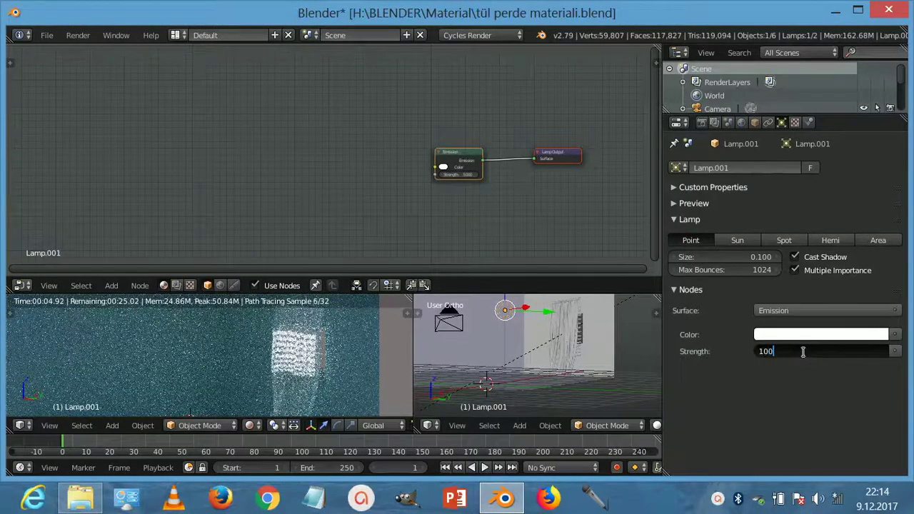
pyautogui.press('Return')
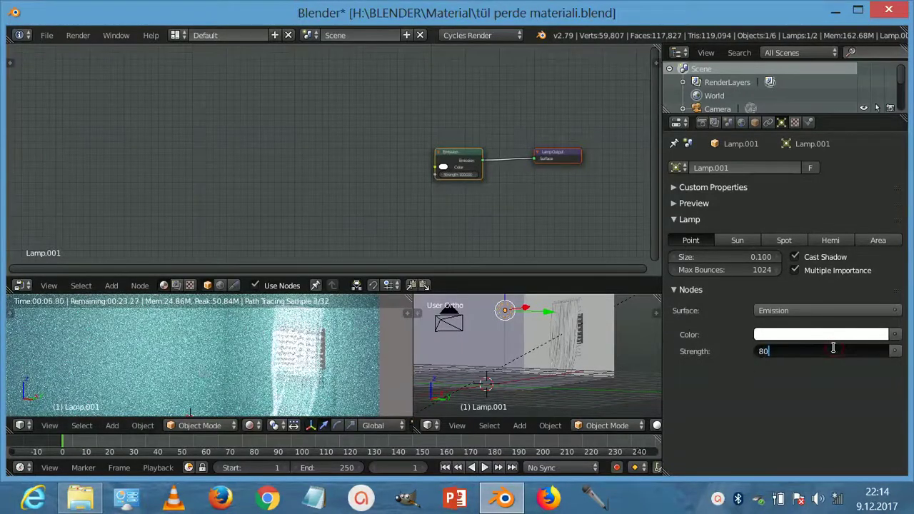
pyautogui.press('Return')
pyautogui.click(808, 356)
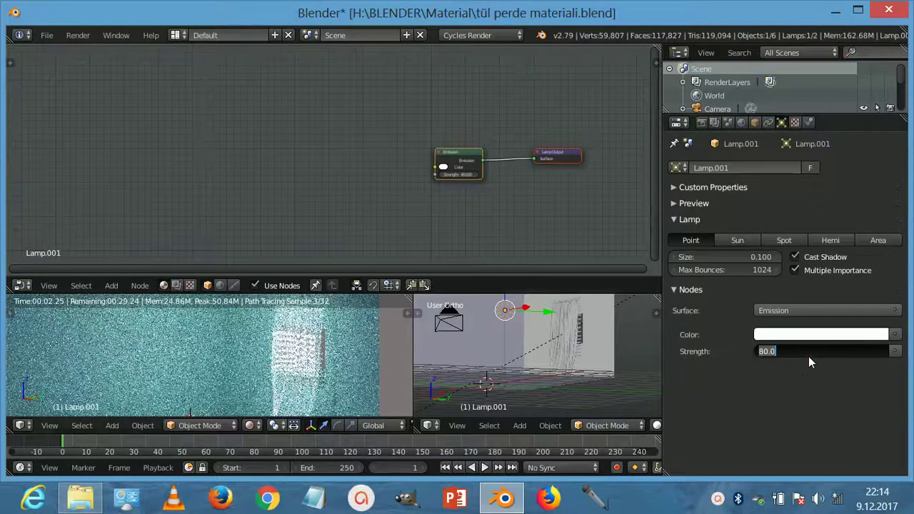
pyautogui.write('60')
pyautogui.press('Return')
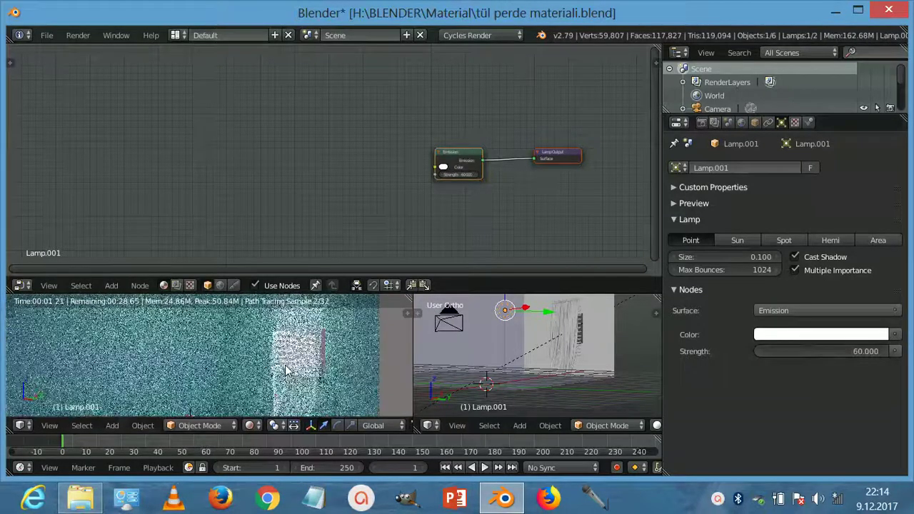
pyautogui.moveTo(361, 280); pyautogui.dragTo(361, 185)
# Select the curtain and shift its Mix Shader and Material Output nodes right
pyautogui.scroll(3, 247, 324)
pyautogui.rightClick(566, 284)
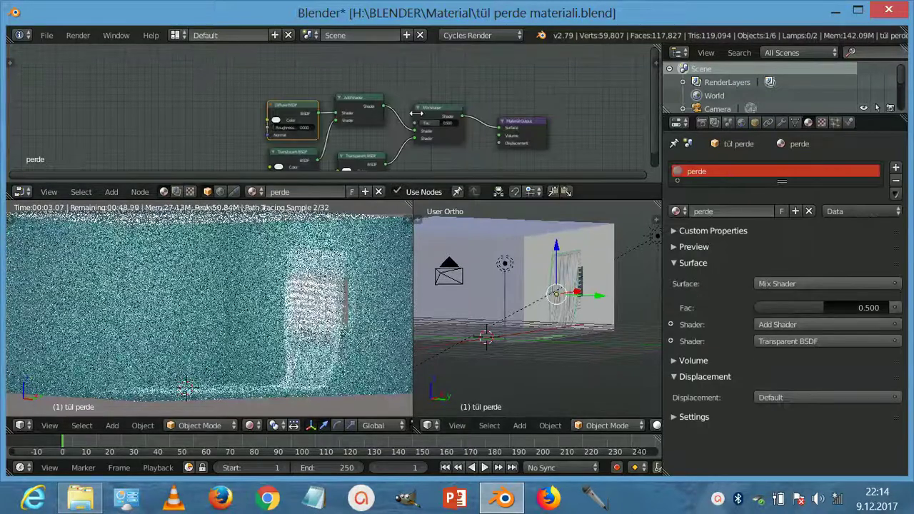
pyautogui.scroll(-2, 163, 120)
pyautogui.moveTo(464, 120); pyautogui.dragTo(565, 141)
pyautogui.moveTo(396, 107); pyautogui.dragTo(484, 123)
pyautogui.moveTo(192, 114); pyautogui.dragTo(170, 141, button='middle')
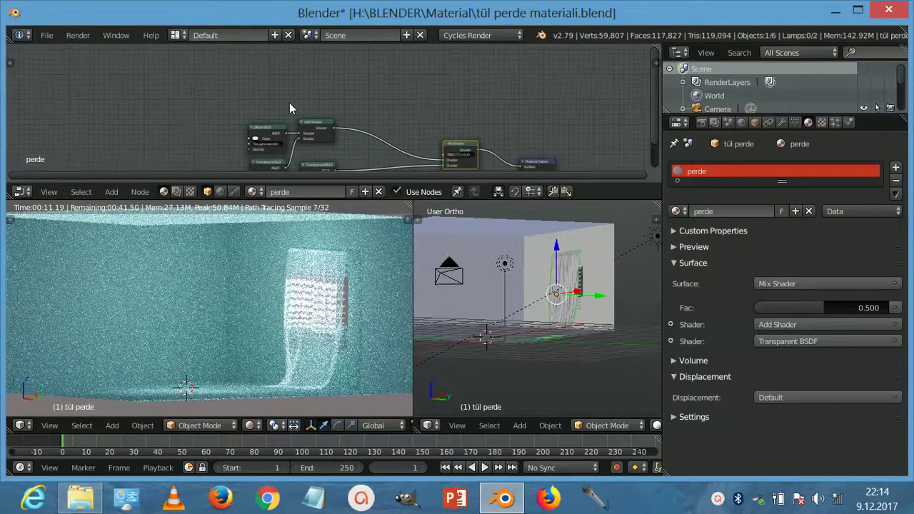
# Add an Image Texture feeding the Mix Shader Fac and open its image browser
pyautogui.hotkey('shift', 'a')
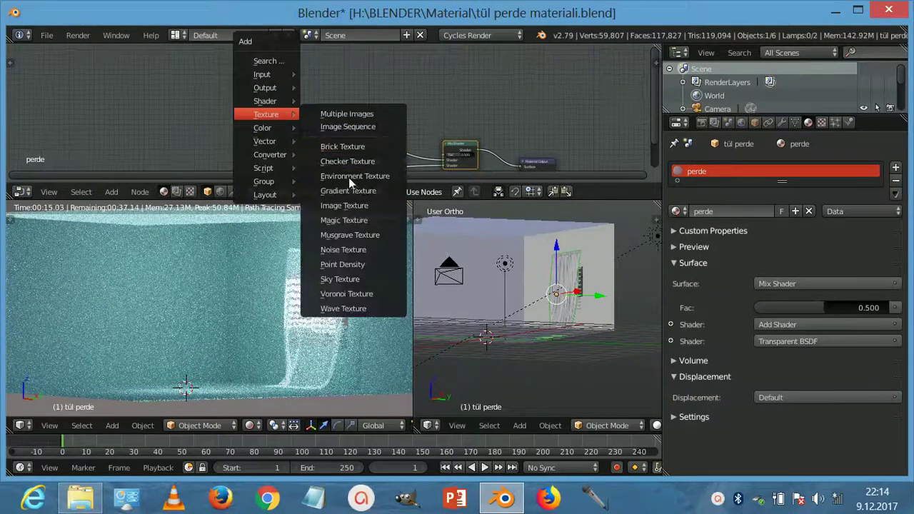
pyautogui.click(350, 206)
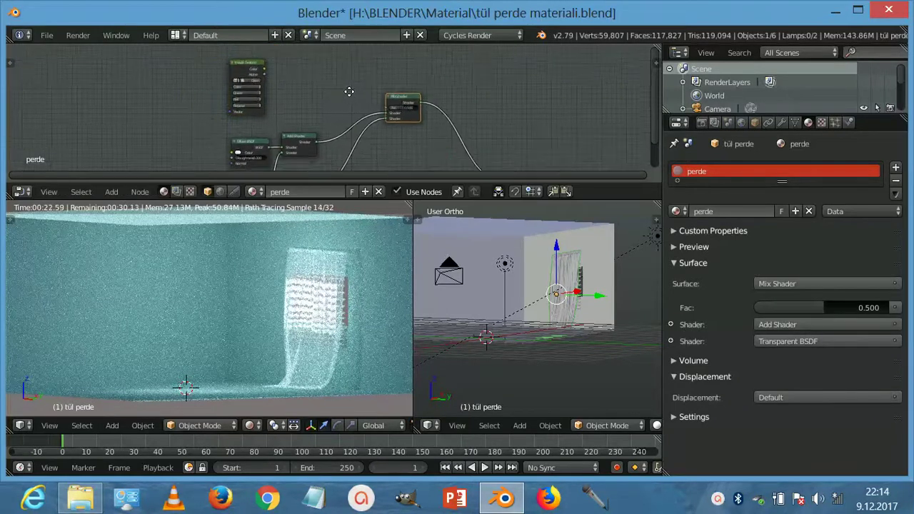
pyautogui.click(272, 71)
pyautogui.moveTo(302, 81); pyautogui.dragTo(416, 135)
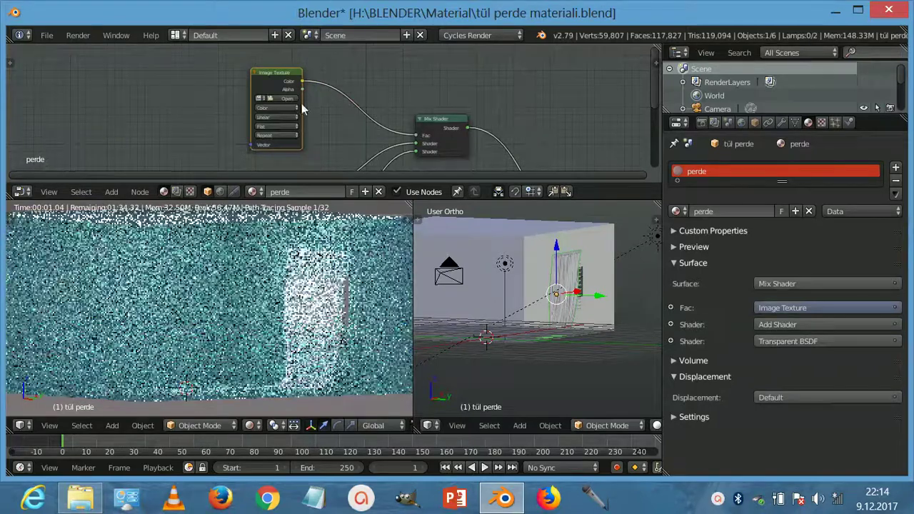
pyautogui.scroll(1, 271, 103)
pyautogui.click(252, 95)
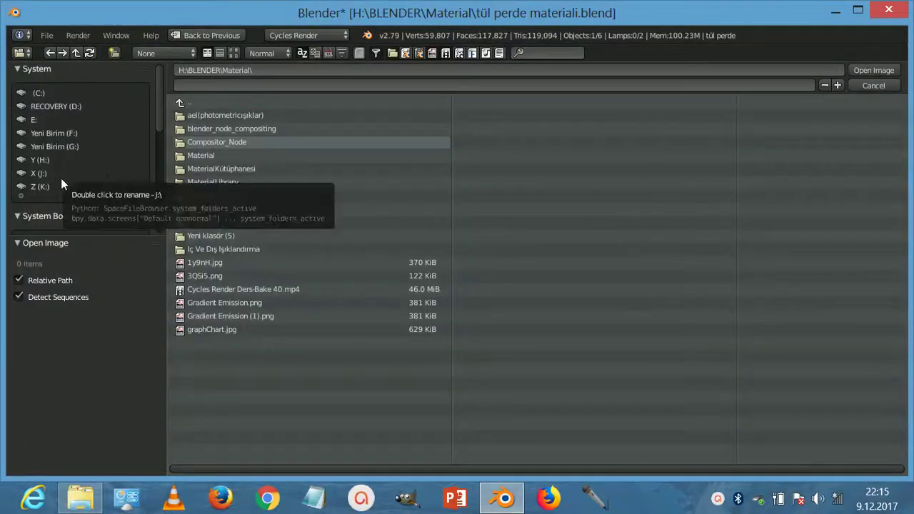
# Load 295870-damasktransparan.jpg from H:\BLENDER\Textures, browsing in thumbnail view
pyautogui.click(180, 102)
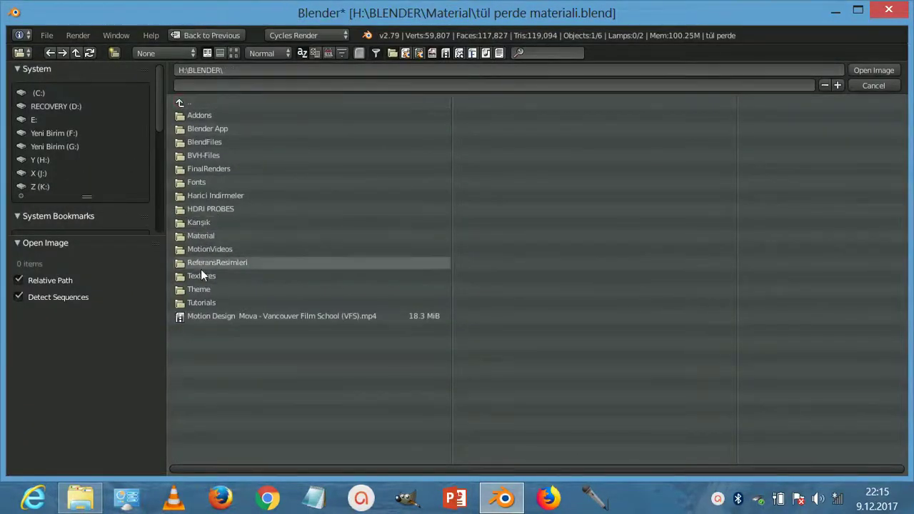
pyautogui.click(203, 275)
pyautogui.click(233, 53)
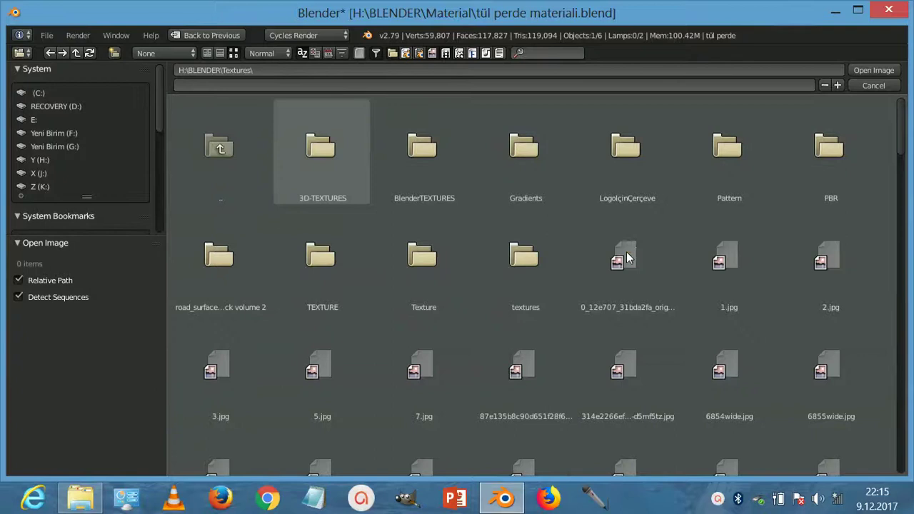
pyautogui.scroll(-4, 700, 392)
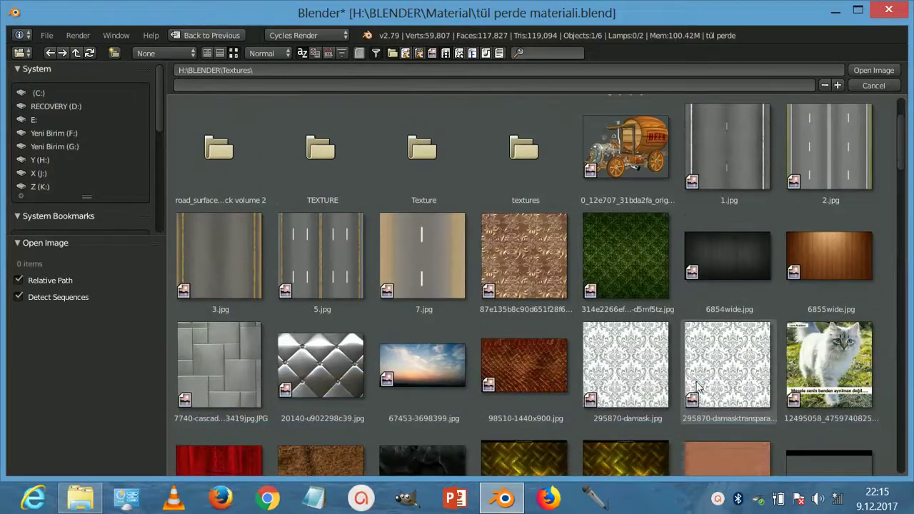
pyautogui.click(739, 390)
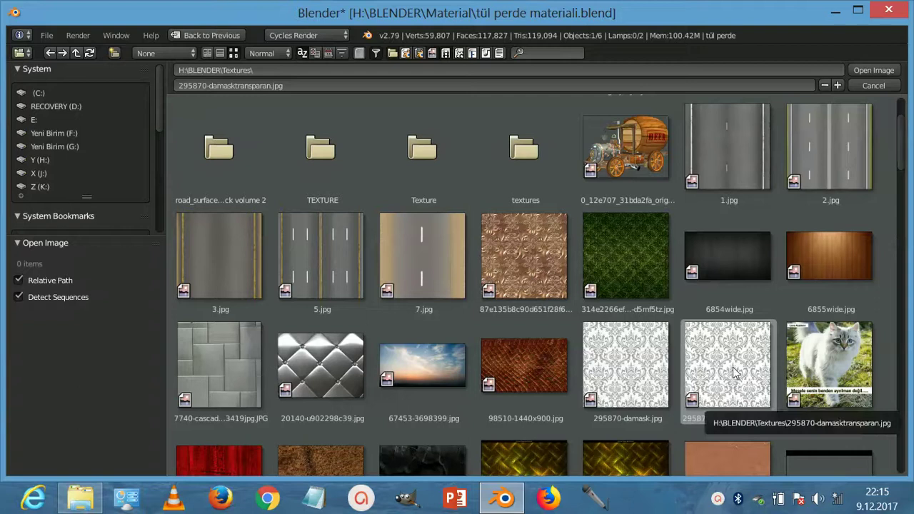
pyautogui.click(871, 70)
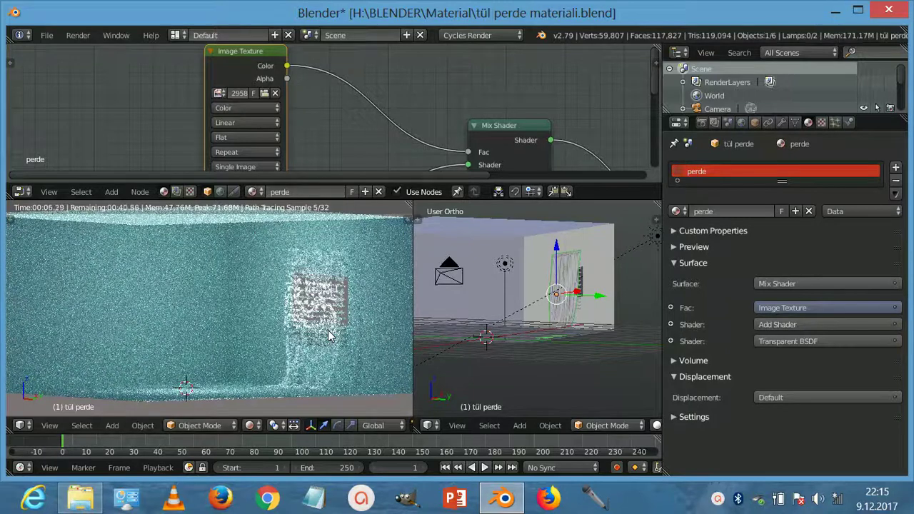
pyautogui.scroll(2, 319, 338)
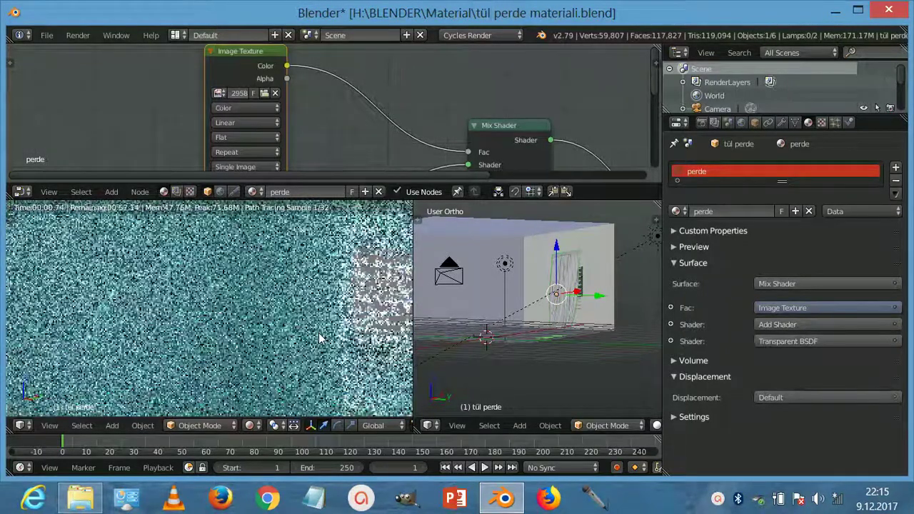
pyautogui.keyDown('ctrl'); pyautogui.scroll(-2, 319, 338); pyautogui.keyUp('ctrl')
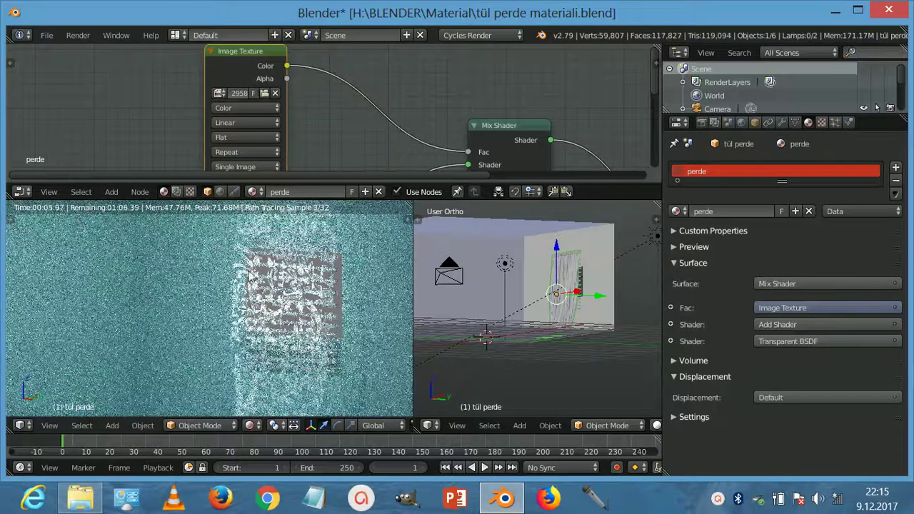
# Narrow the rendered view and properties panel, then split off a third 3D view
pyautogui.scroll(-2, 359, 353)
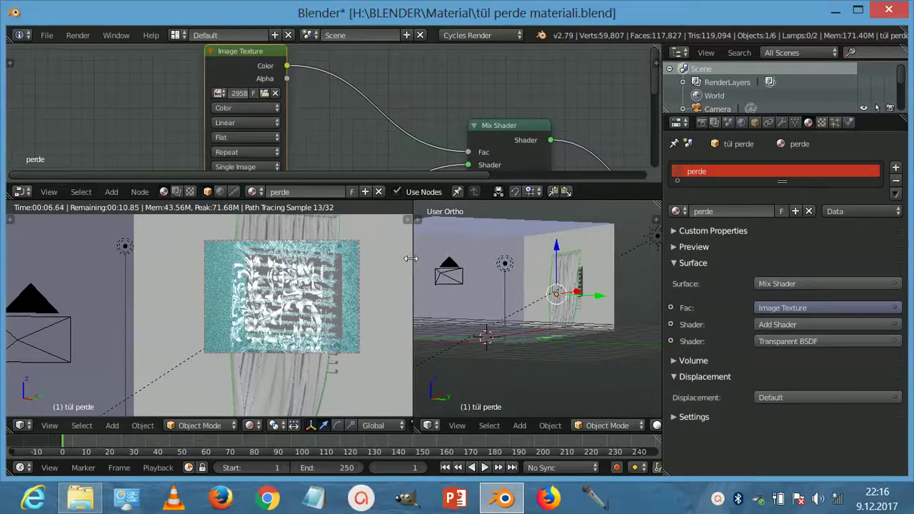
pyautogui.moveTo(413, 256); pyautogui.dragTo(247, 247)
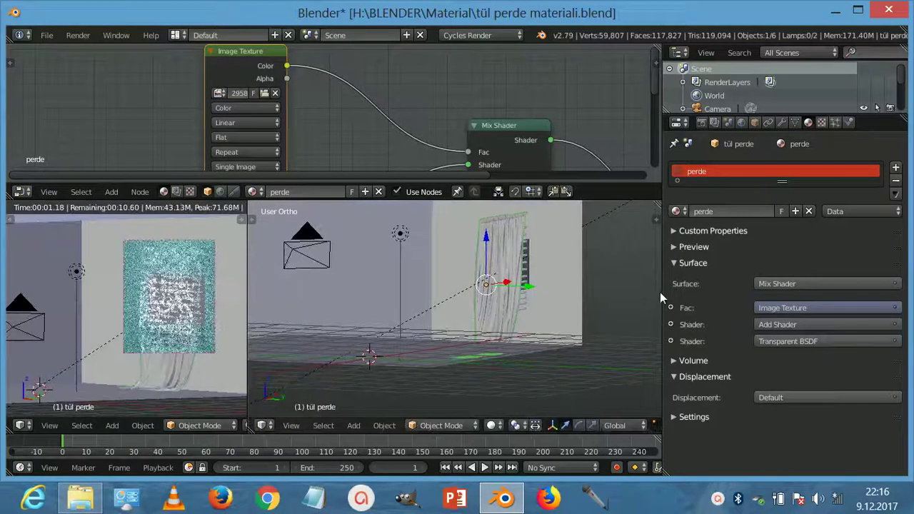
pyautogui.moveTo(661, 292); pyautogui.dragTo(728, 293)
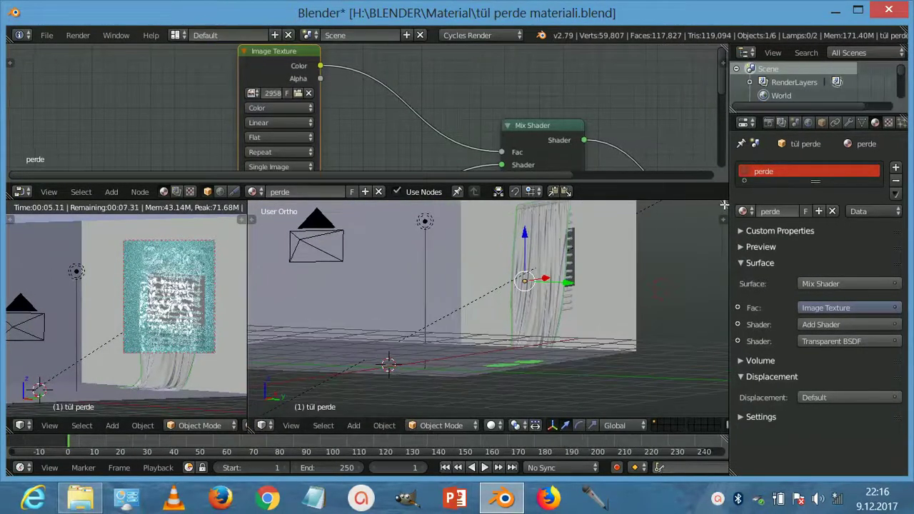
pyautogui.moveTo(724, 204); pyautogui.dragTo(504, 314)
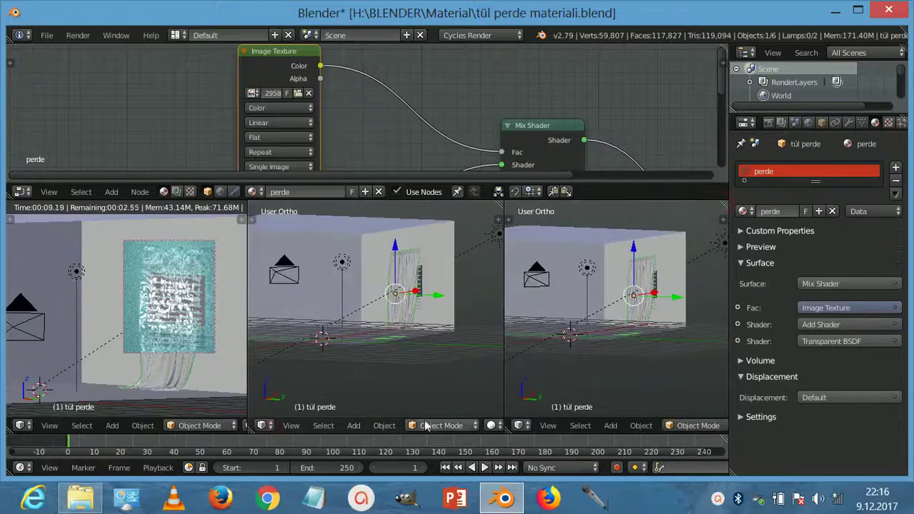
pyautogui.click(426, 426)
# Enter Edit Mode, make the third area a UV/Image Editor, and show the damask image under all UVs
pyautogui.click(437, 393)
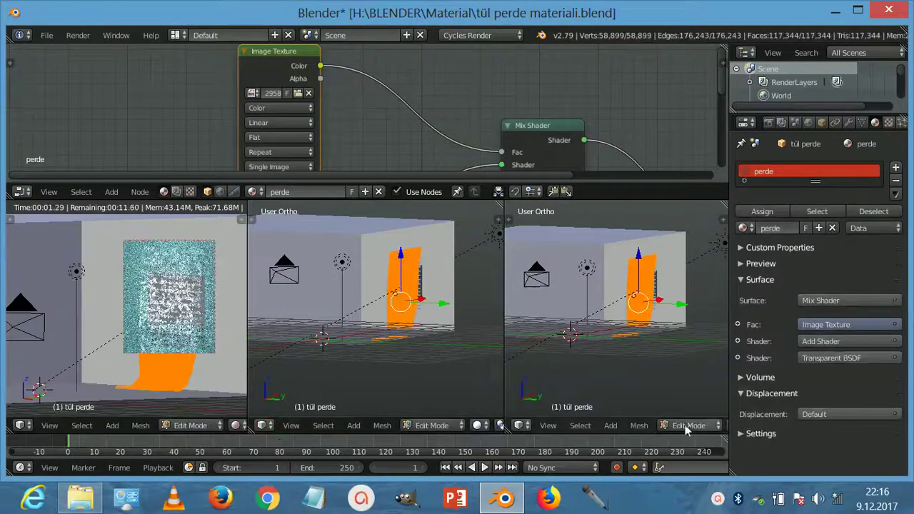
pyautogui.click(519, 425)
pyautogui.click(544, 321)
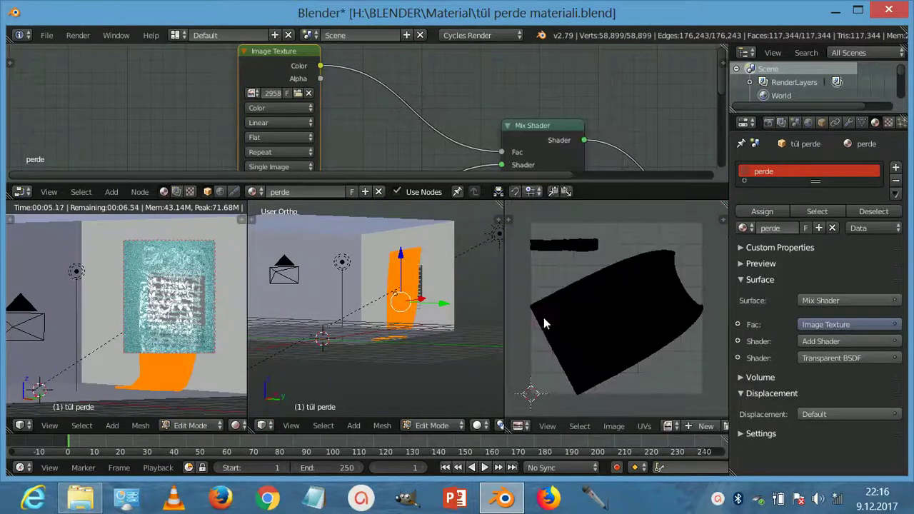
pyautogui.press('a')
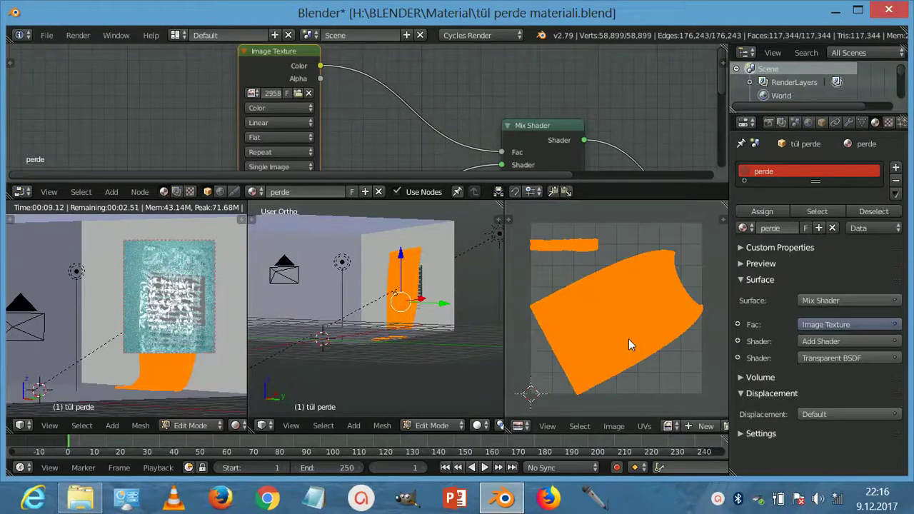
pyautogui.click(668, 425)
pyautogui.click(686, 292)
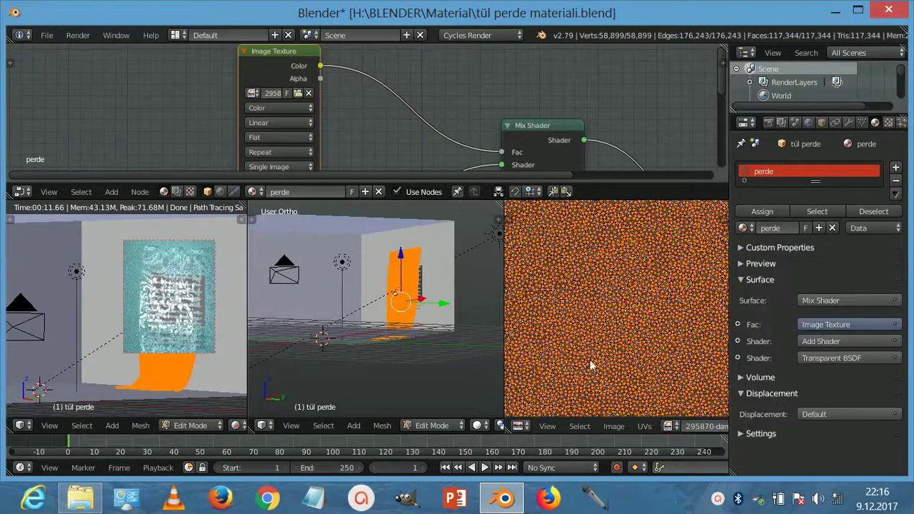
# Rotate the curtain's UV island over the damask image, undoing a trial scale
pyautogui.scroll(-3, 603, 345)
pyautogui.scroll(-3, 604, 345)
pyautogui.scroll(-4, 614, 357)
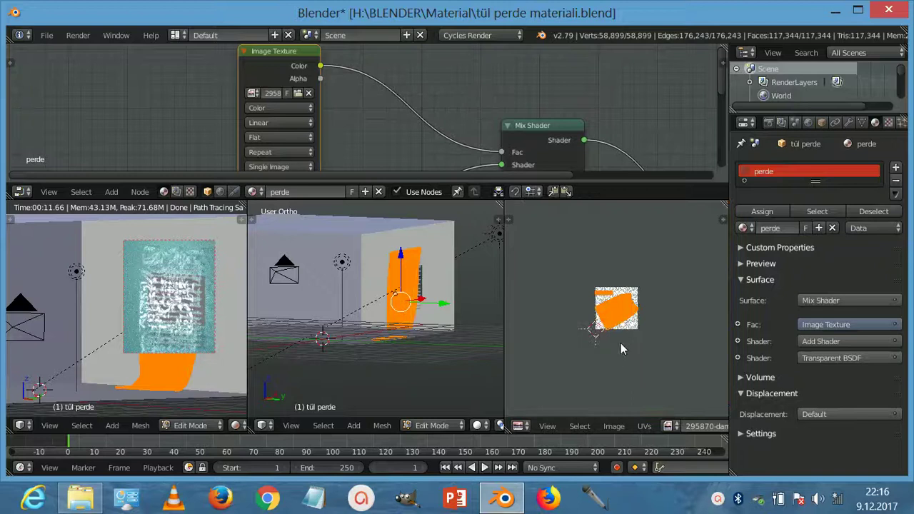
pyautogui.press('s')
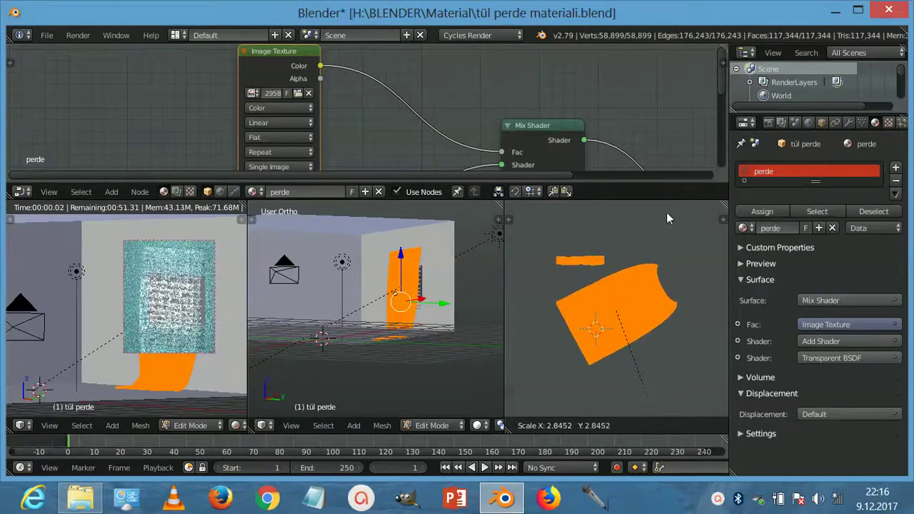
pyautogui.click(666, 301)
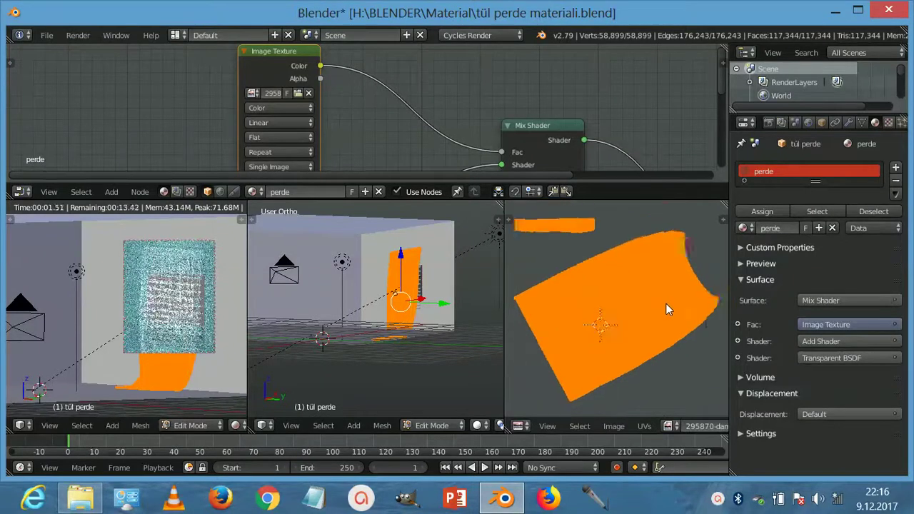
pyautogui.hotkey('ctrl', 'z')
pyautogui.press('r')
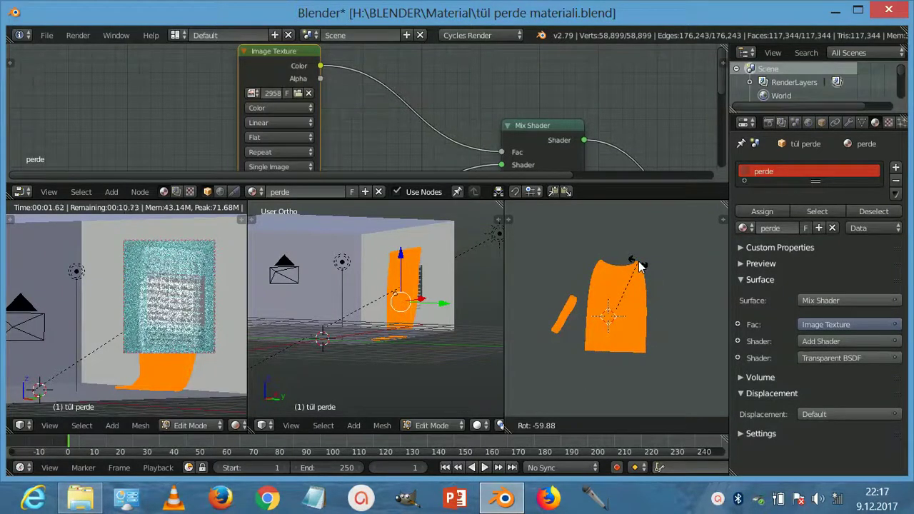
pyautogui.click(639, 267)
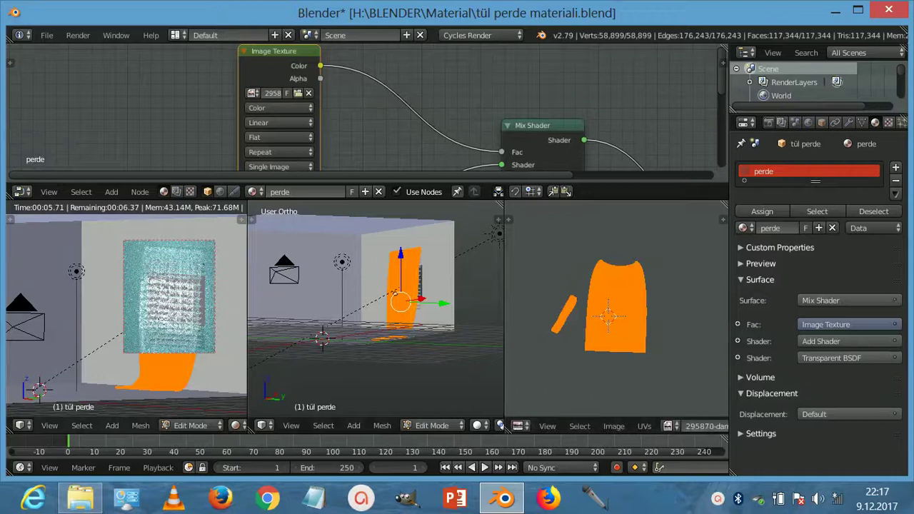
# Frame the curtain in the rendered view and return to Object Mode
pyautogui.scroll(3, 166, 314)
pyautogui.keyDown('shift'); pyautogui.moveTo(165, 314); pyautogui.dragTo(203, 320, button='middle'); pyautogui.keyUp('shift')
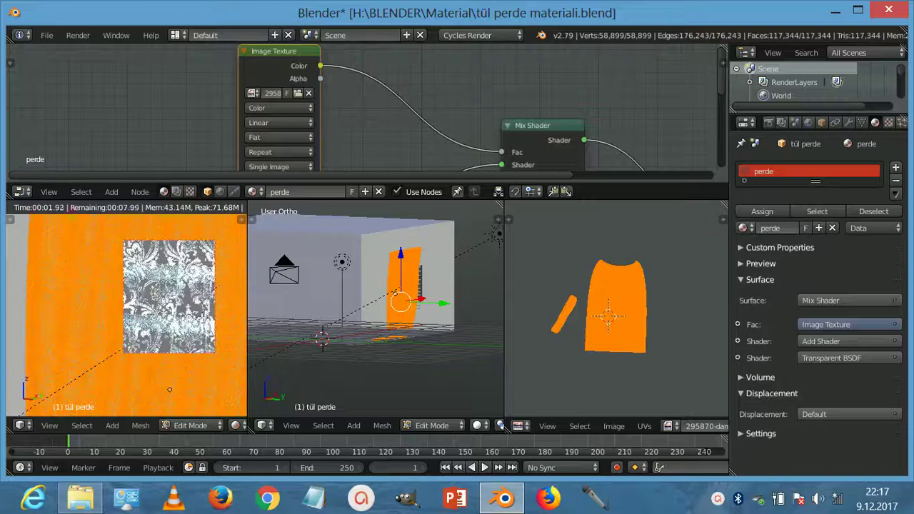
pyautogui.press('Tab')
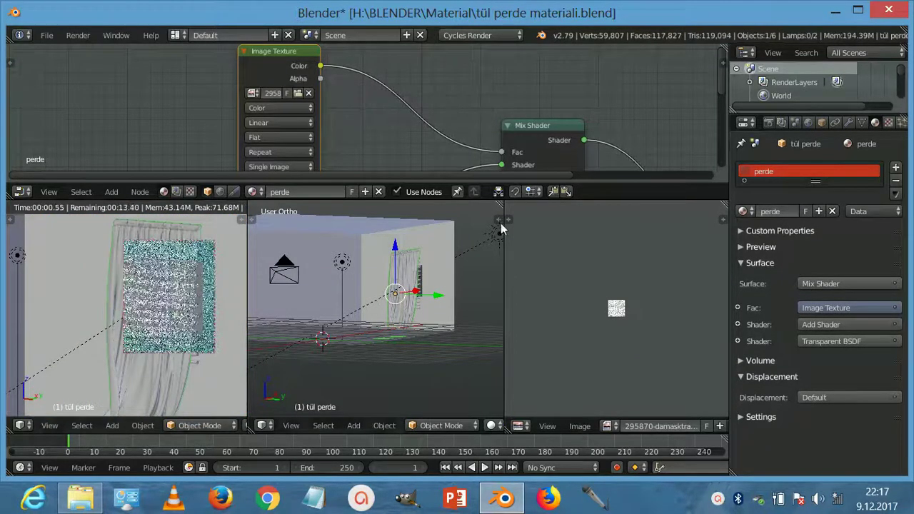
# Join the 3D view over the UV/Image Editor and widen the rendered viewport
pyautogui.moveTo(501, 220); pyautogui.dragTo(539, 218)
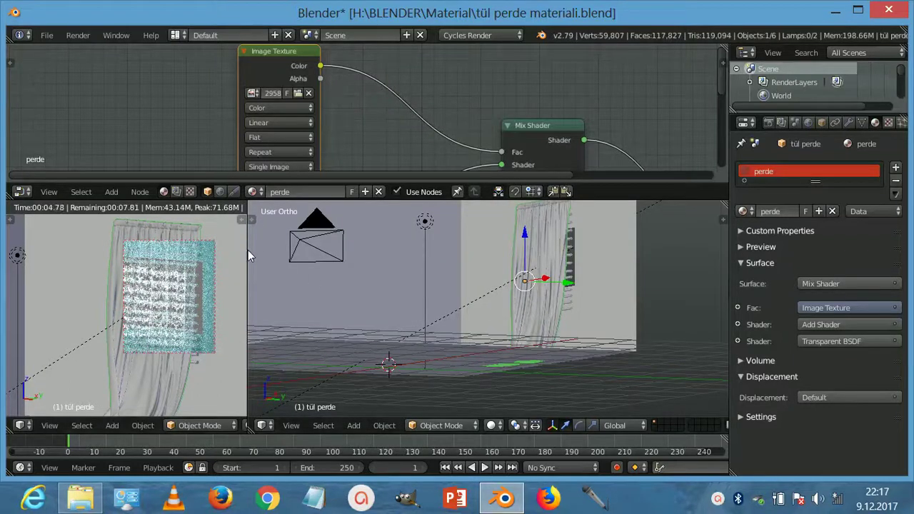
pyautogui.moveTo(248, 250); pyautogui.dragTo(512, 293)
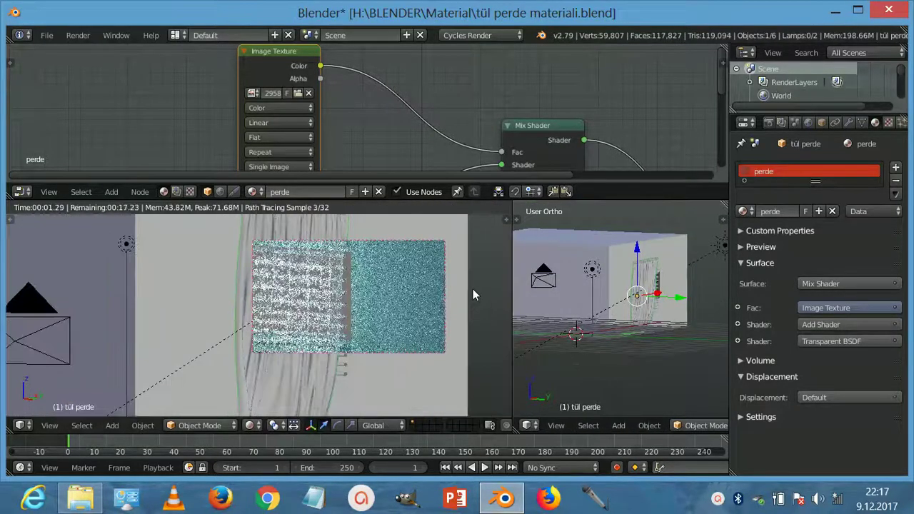
pyautogui.press('n')
pyautogui.scroll(-5, 442, 318)
pyautogui.scroll(-3, 442, 317)
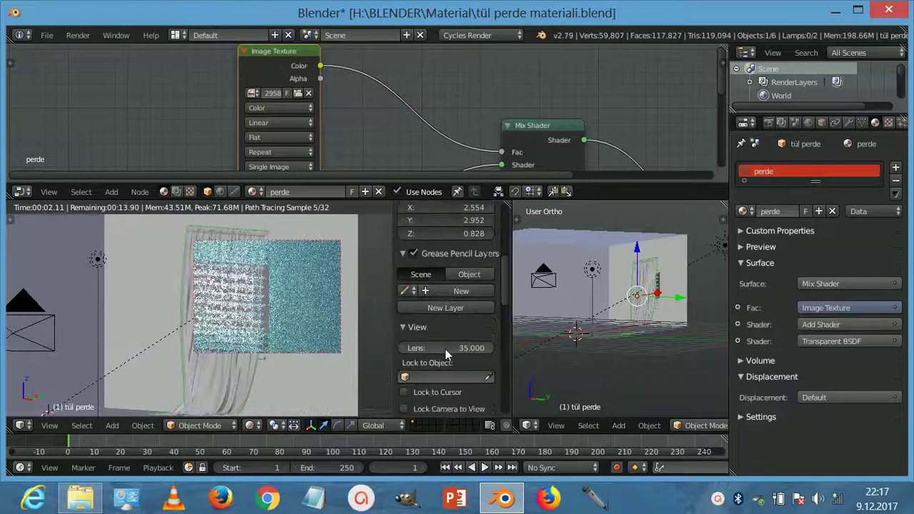
pyautogui.scroll(-2, 444, 349)
pyautogui.scroll(3, 268, 314)
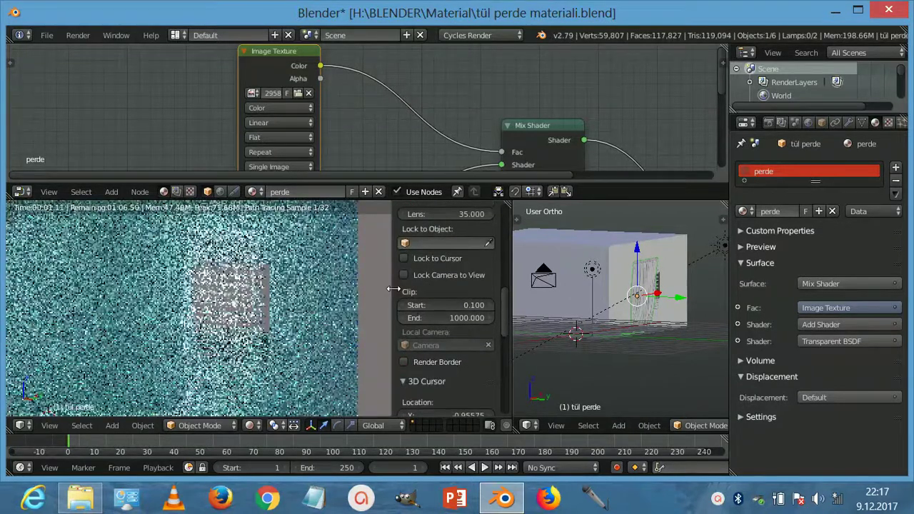
pyautogui.scroll(1, 389, 286)
# Add Texture Coordinate and Mapping nodes to the Image Texture with Ctrl+T
pyautogui.press('n')
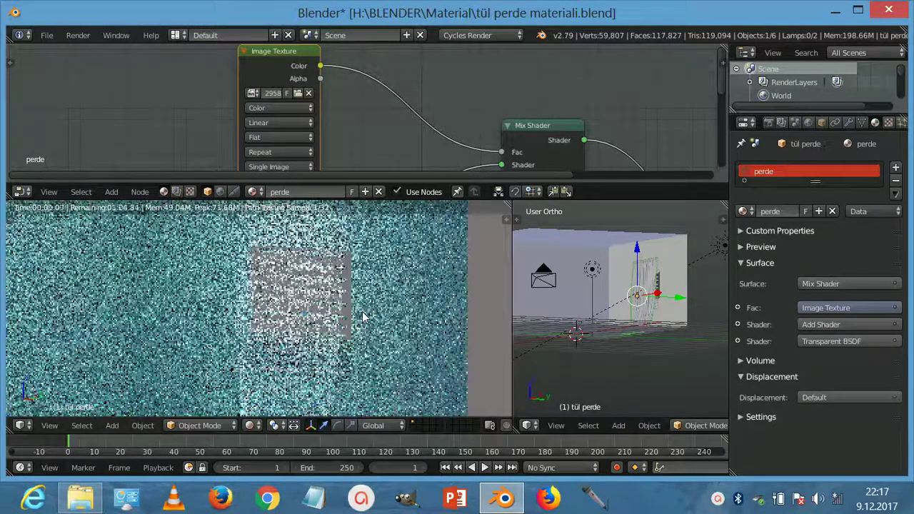
pyautogui.scroll(-2, 412, 137)
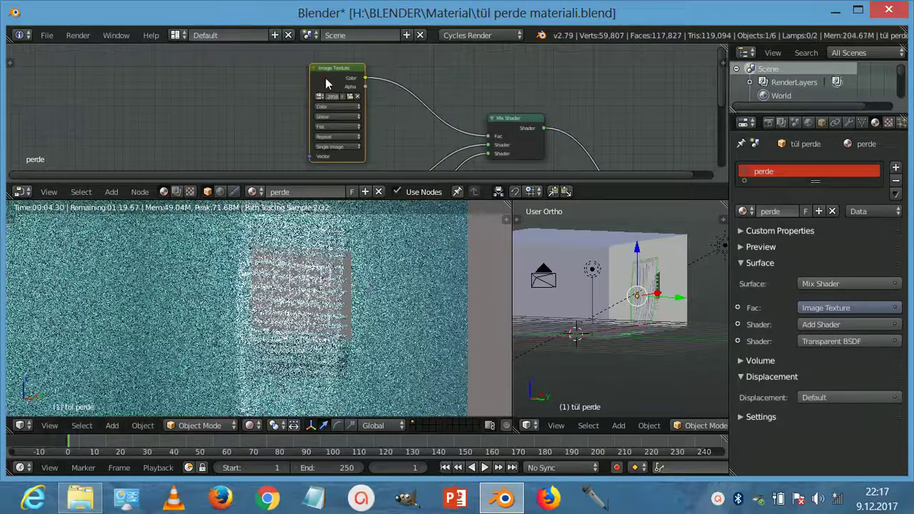
pyautogui.hotkey('ctrl', 't')
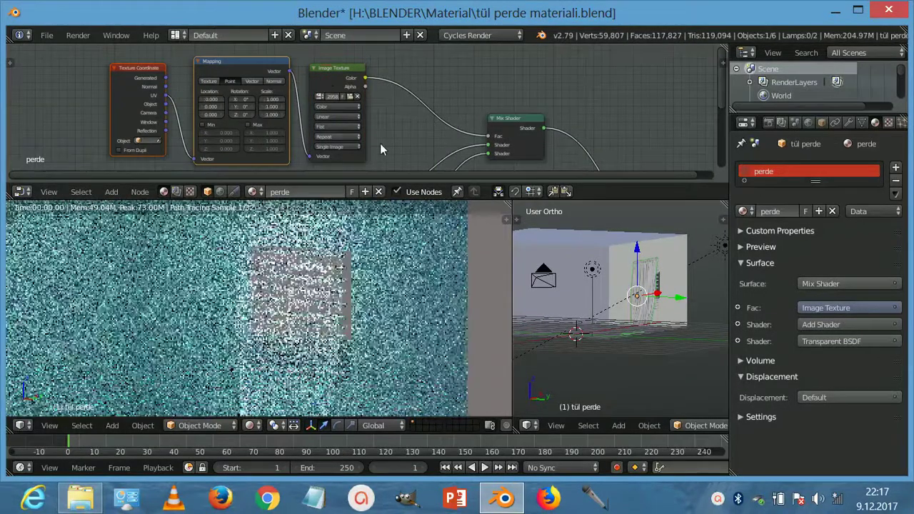
# Insert a ColorRamp between the Image Texture and the Mix Shader factor
pyautogui.hotkey('shift', 'a')
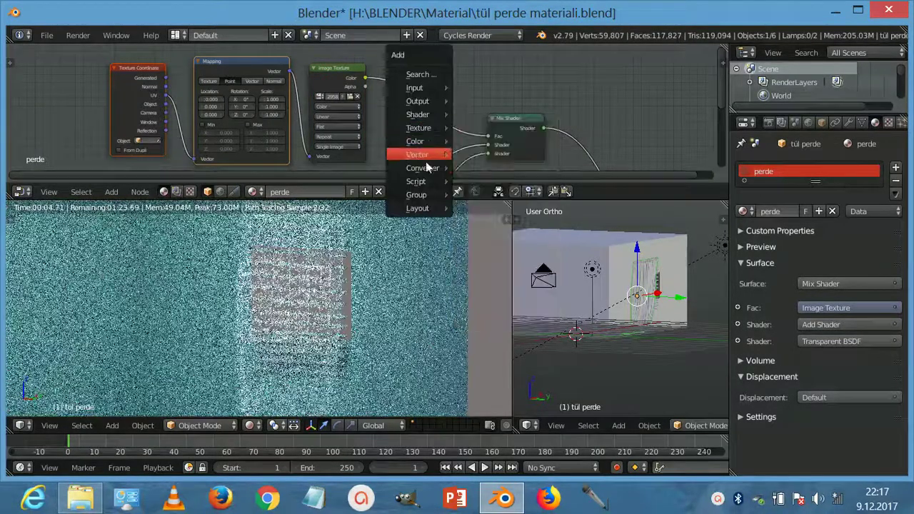
pyautogui.click(493, 181)
pyautogui.click(443, 108)
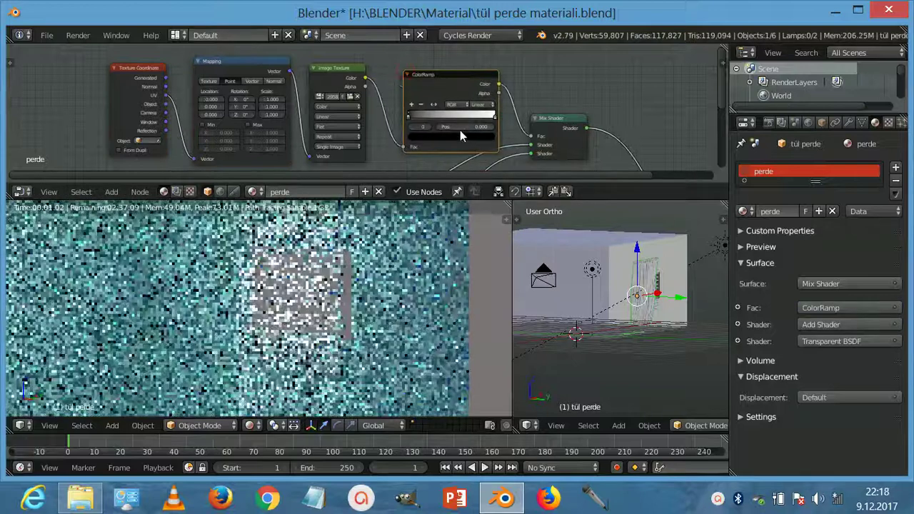
pyautogui.scroll(3, 428, 125)
pyautogui.moveTo(373, 120); pyautogui.dragTo(374, 156, button='middle')
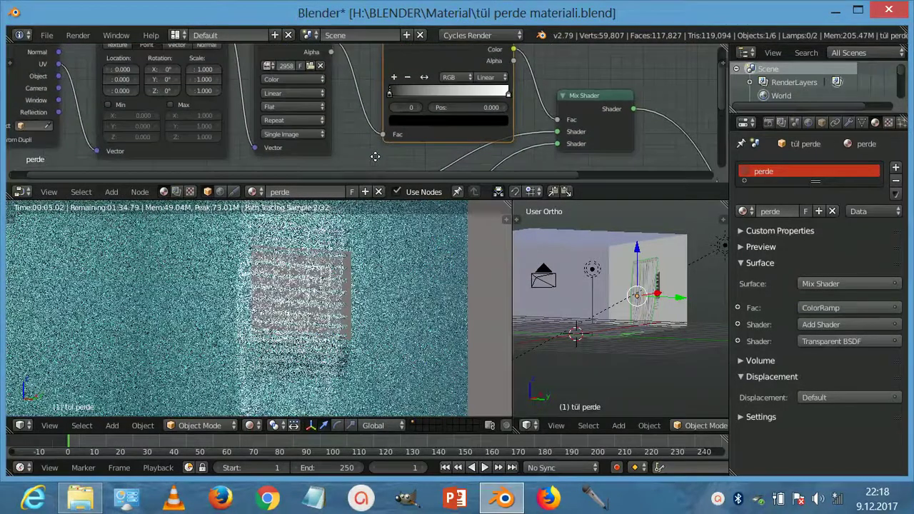
# Move the ColorRamp's white stop to 0.527
pyautogui.scroll(2, 457, 107)
pyautogui.scroll(1, 528, 125)
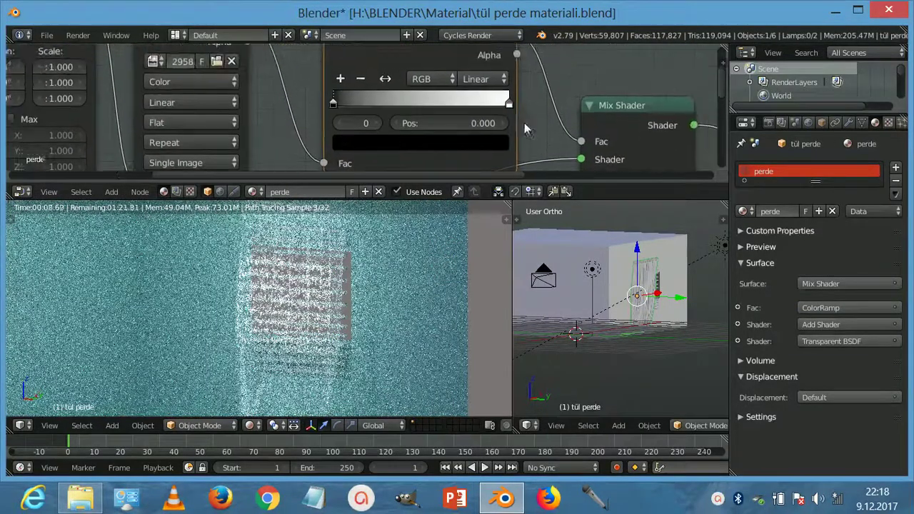
pyautogui.scroll(1, 549, 114)
pyautogui.moveTo(563, 105); pyautogui.dragTo(449, 104)
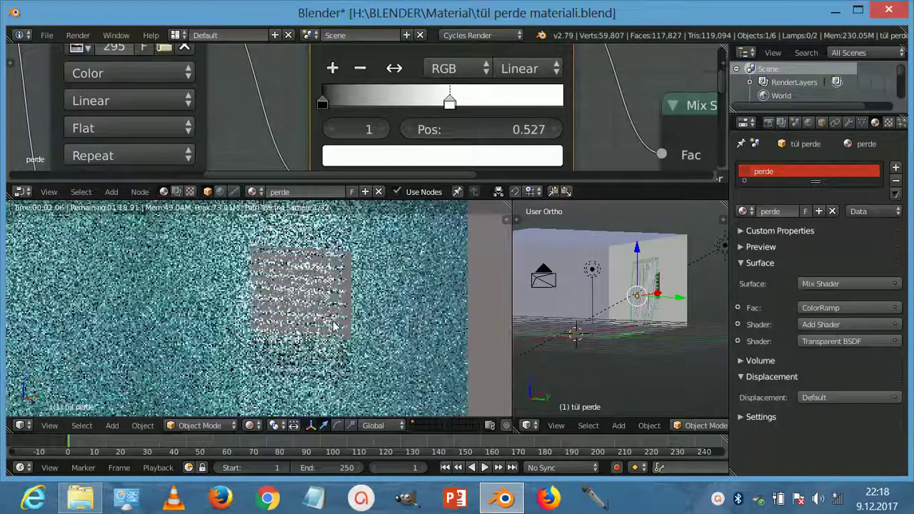
pyautogui.scroll(-5, 333, 326)
pyautogui.scroll(-2, 331, 317)
pyautogui.scroll(2, 289, 319)
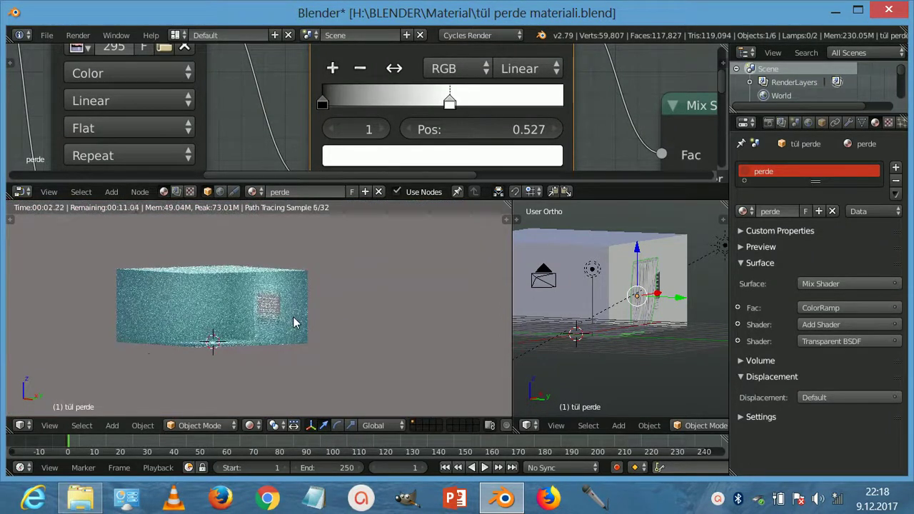
pyautogui.scroll(-3, 231, 87)
pyautogui.scroll(-2, 231, 87)
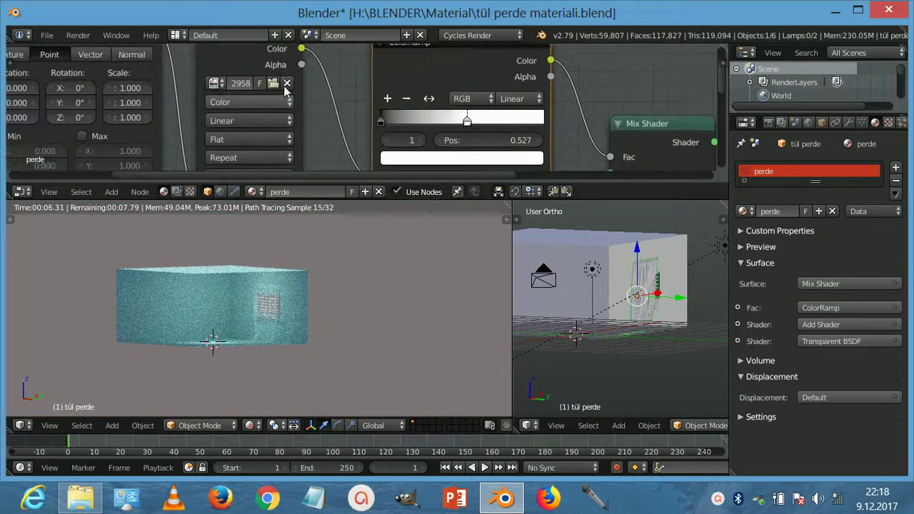
# Reload the damask image into the Image Texture node from the thumbnail browser
pyautogui.click(276, 87)
pyautogui.click(234, 53)
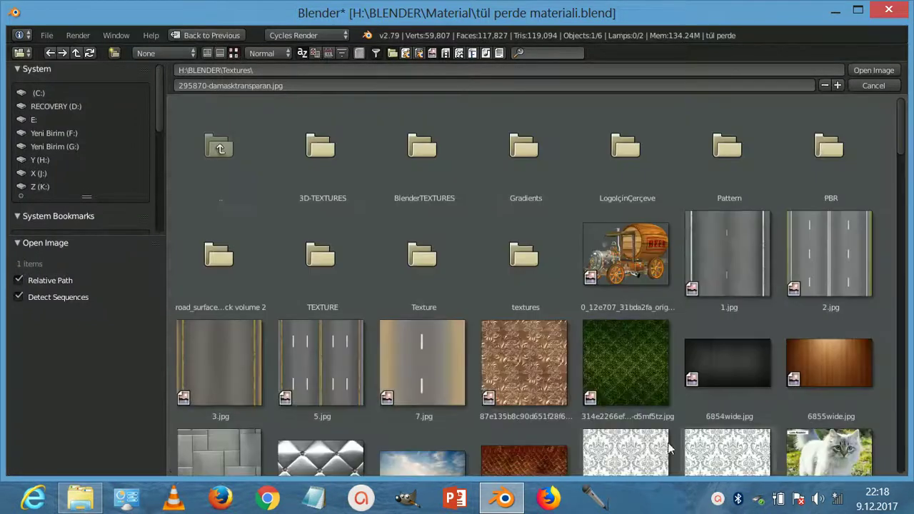
pyautogui.click(642, 438)
pyautogui.click(873, 70)
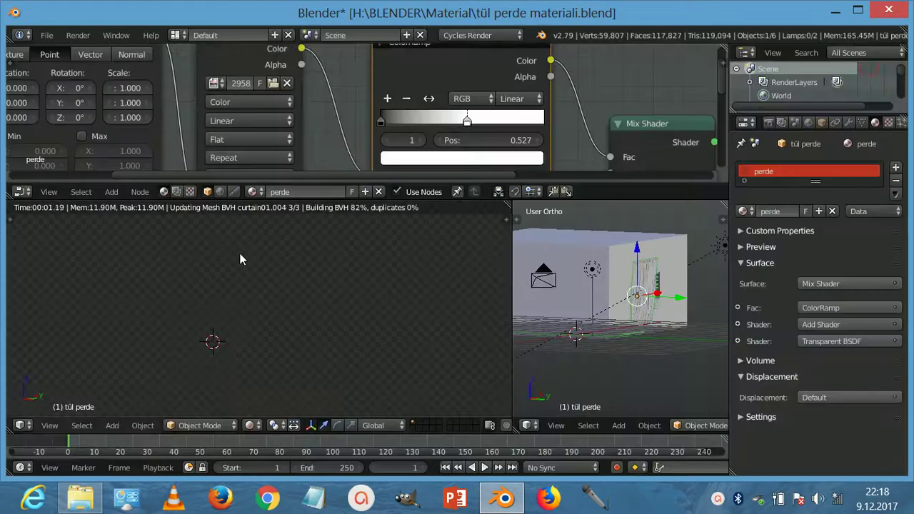
pyautogui.scroll(2, 274, 327)
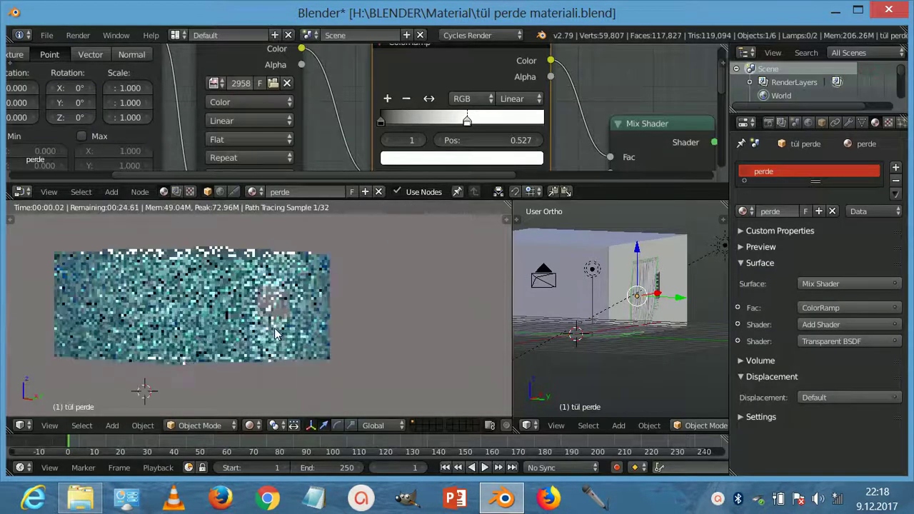
pyautogui.scroll(3, 338, 337)
pyautogui.scroll(2, 338, 338)
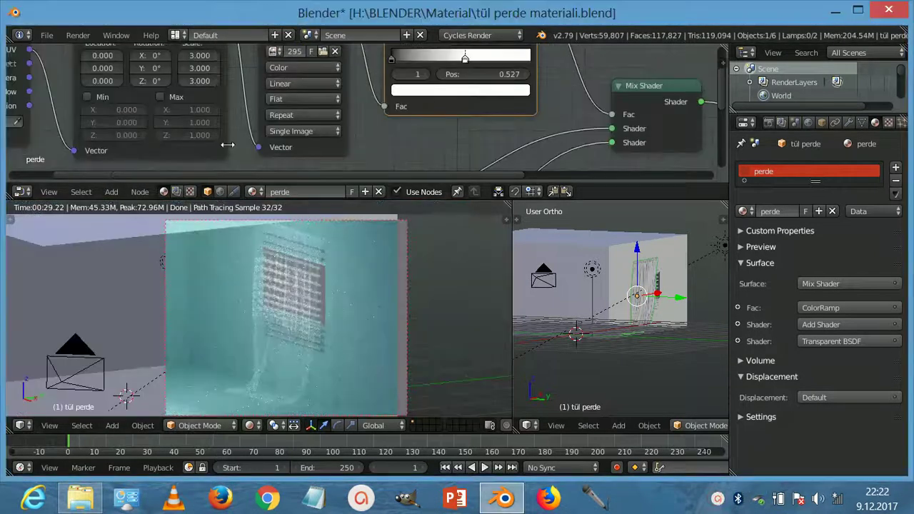
# Cut the ColorRamp-to-Fac link so the Mix Shader factor returns to 0.500
pyautogui.scroll(-2, 408, 124)
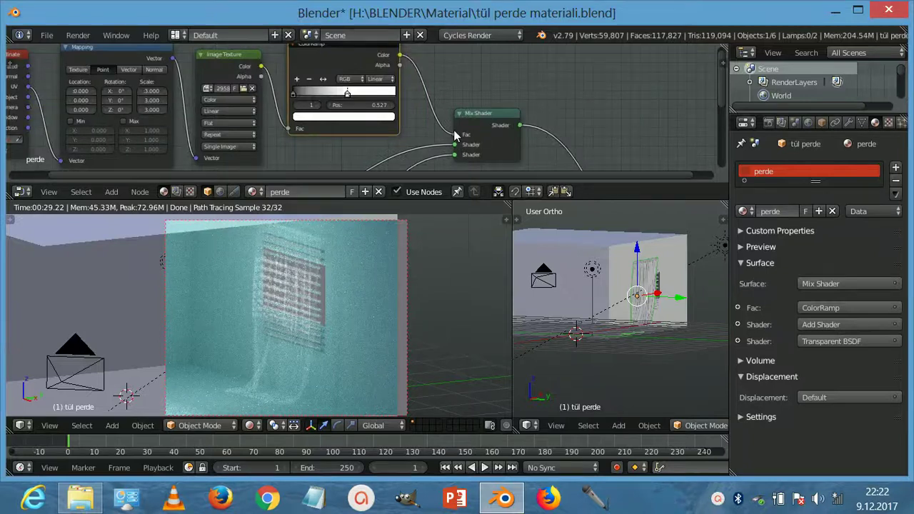
pyautogui.moveTo(455, 135); pyautogui.dragTo(442, 117)
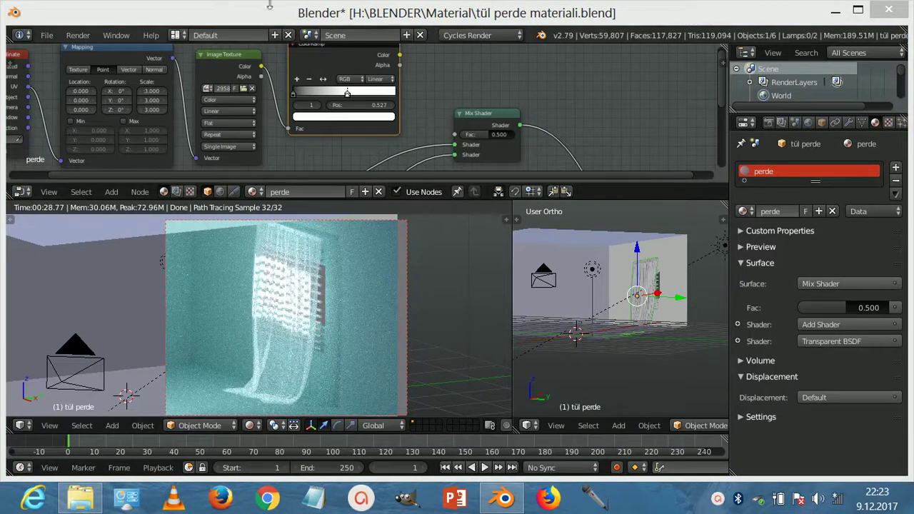
pyautogui.scroll(-5, 436, 132)
pyautogui.scroll(2, 503, 96)
pyautogui.moveTo(427, 113); pyautogui.dragTo(460, 111)
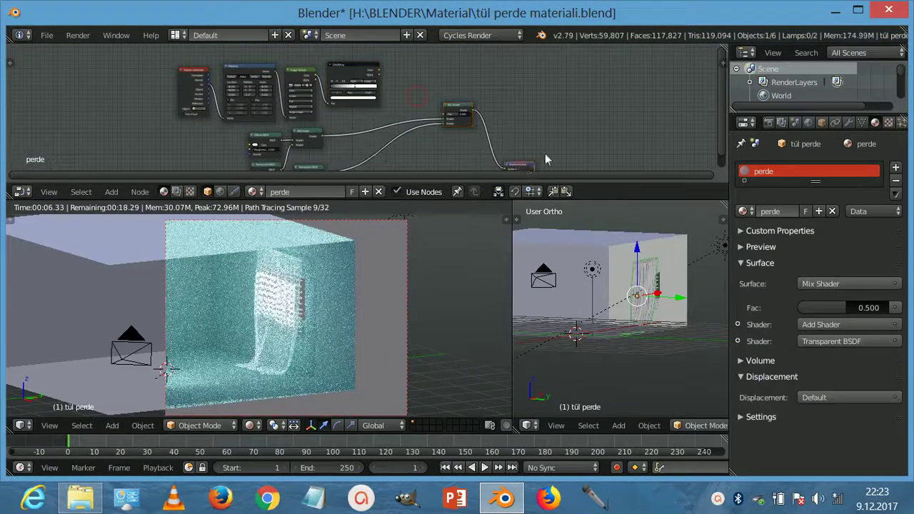
# Add a Math node and wire it into the Mix Shader Fac
pyautogui.hotkey('shift', 'a')
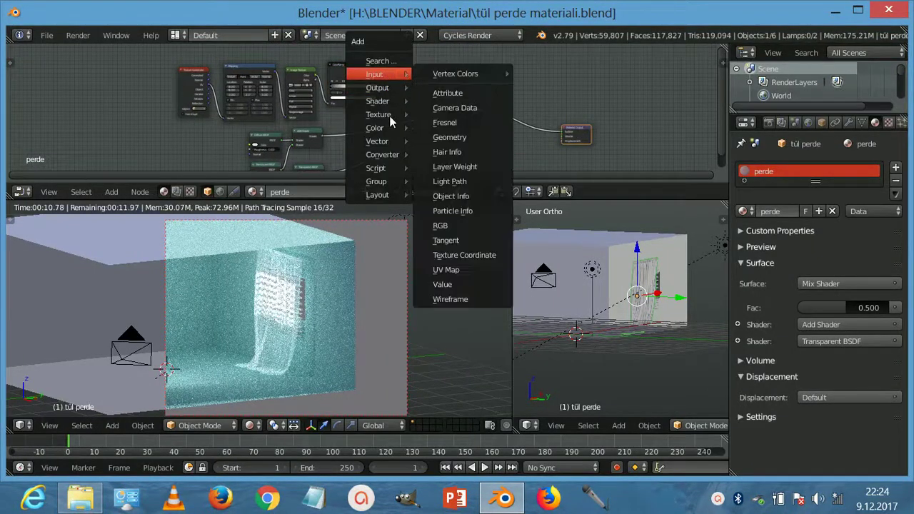
pyautogui.click(447, 162)
pyautogui.click(399, 64)
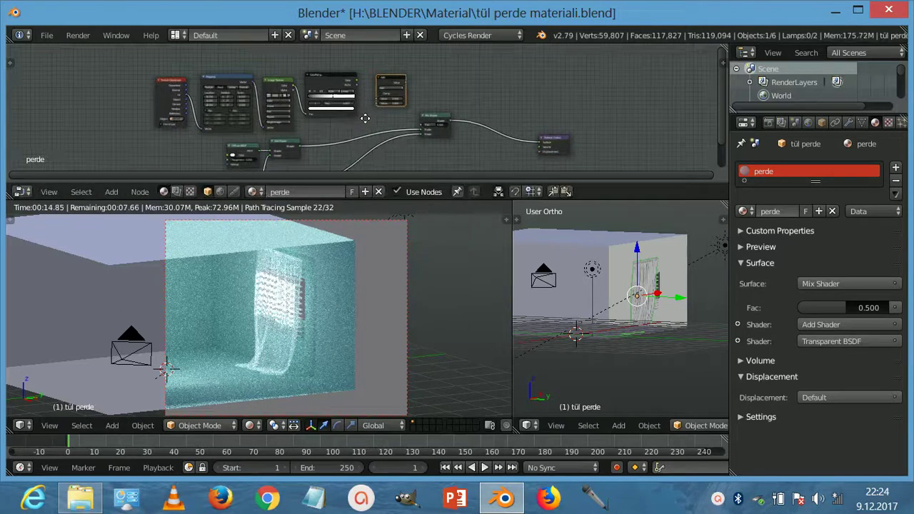
pyautogui.scroll(3, 365, 118)
pyautogui.moveTo(431, 56)
pyautogui.mouseDown()
pyautogui.moveTo(406, 67)
pyautogui.moveTo(496, 150)
pyautogui.mouseUp()
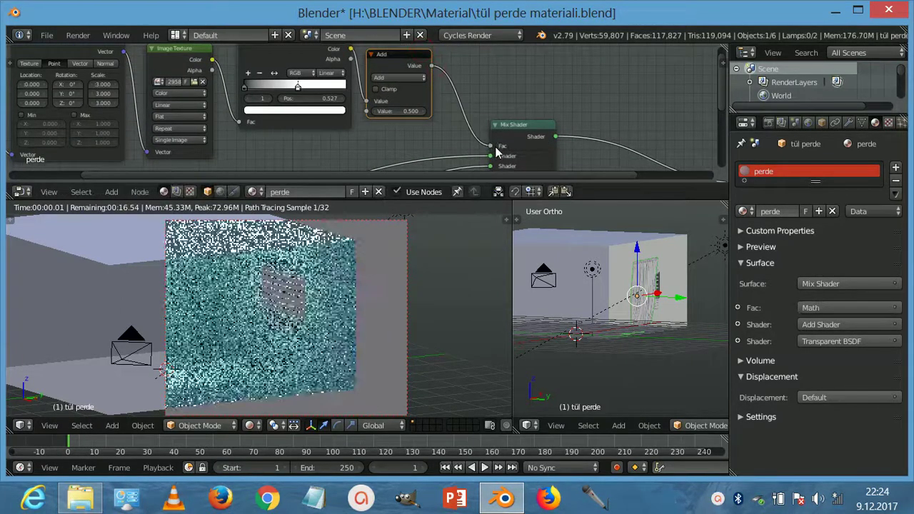
pyautogui.scroll(1, 367, 147)
pyautogui.scroll(2, 364, 142)
pyautogui.scroll(1, 363, 142)
# Set the Math operation to Greater Than and redraw the preview render border around the room
pyautogui.click(430, 60)
pyautogui.click(394, 125)
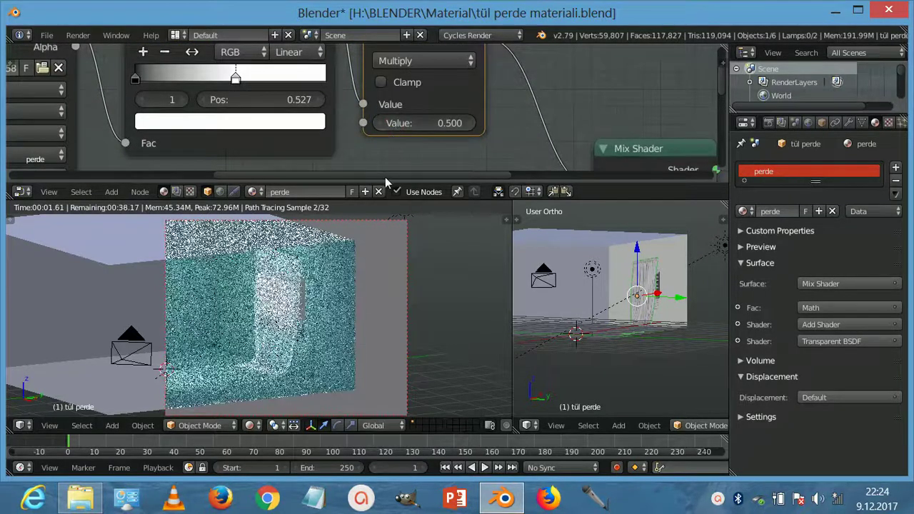
pyautogui.click(427, 62)
pyautogui.click(406, 126)
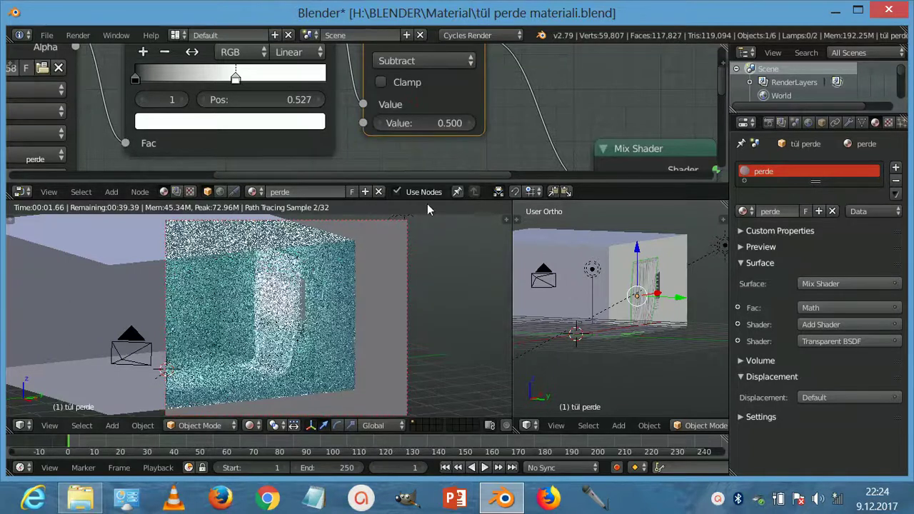
pyautogui.click(438, 61)
pyautogui.click(399, 138)
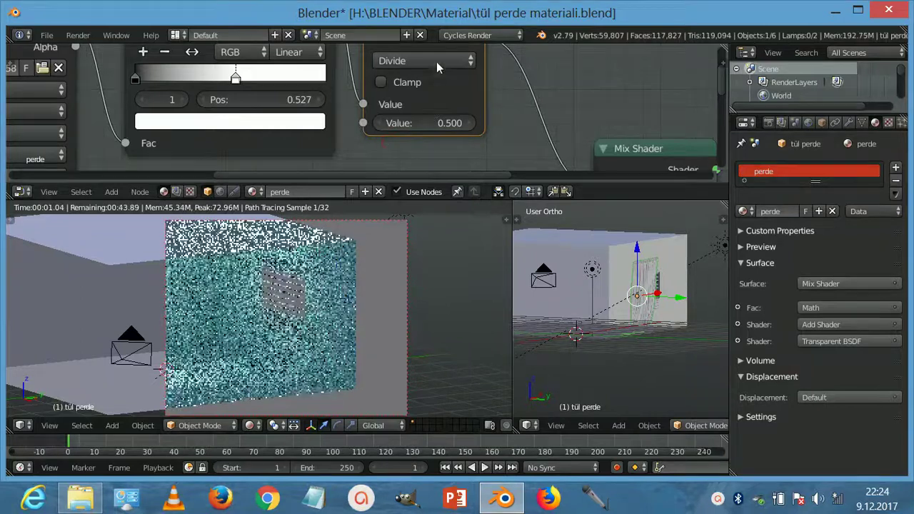
pyautogui.click(436, 61)
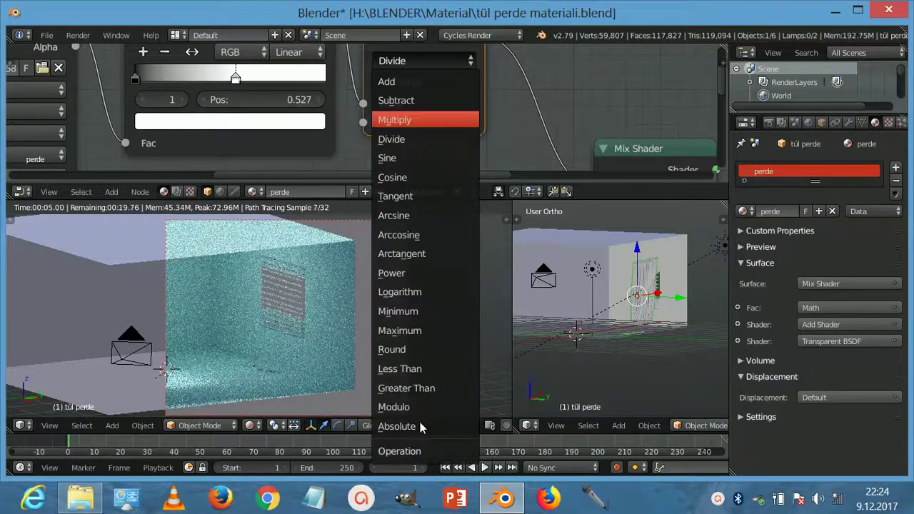
pyautogui.click(411, 388)
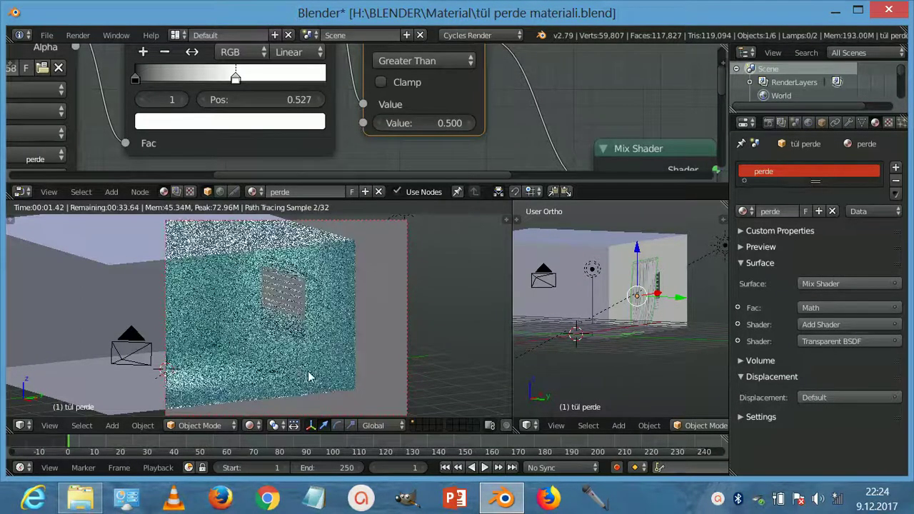
pyautogui.hotkey('ctrl', 'b')
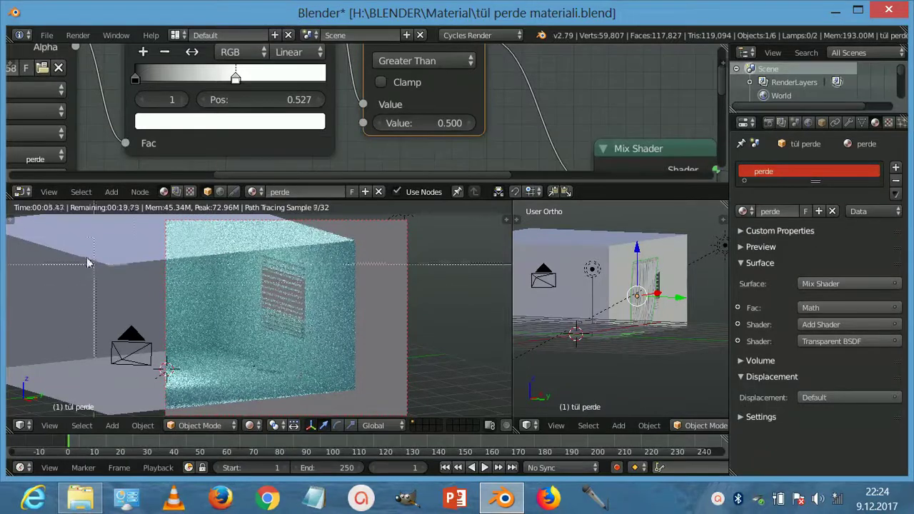
pyautogui.moveTo(73, 239); pyautogui.dragTo(362, 407)
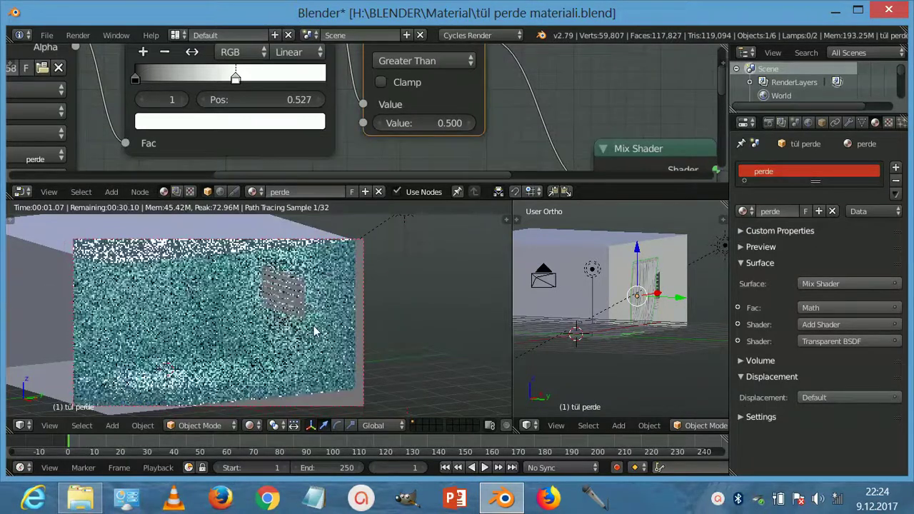
# Select the extra point lamp Lamp.001, then shift and rotate it in the room
pyautogui.rightClick(593, 271)
pyautogui.press('x')
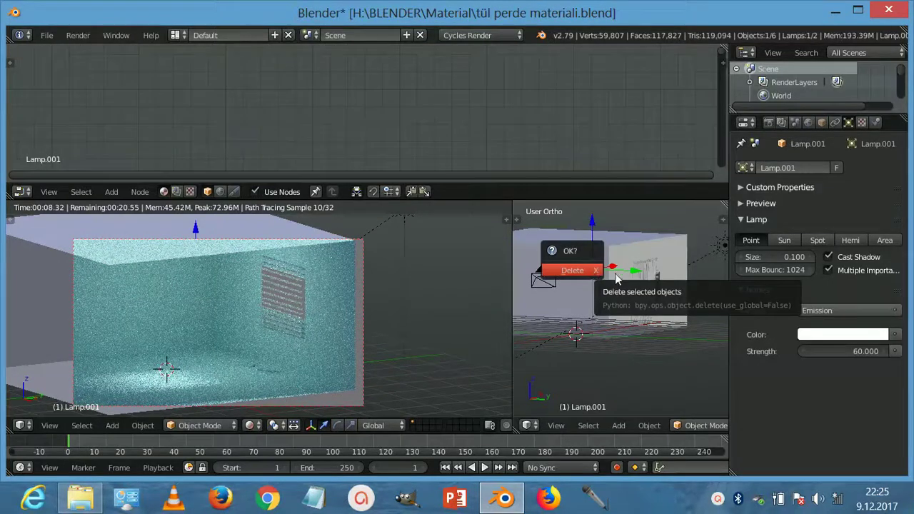
pyautogui.moveTo(635, 272); pyautogui.dragTo(671, 279)
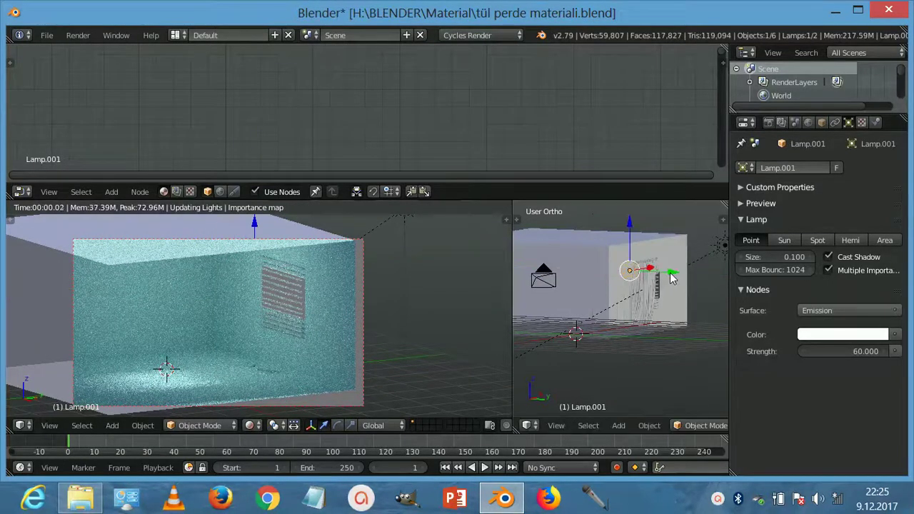
pyautogui.press('r')
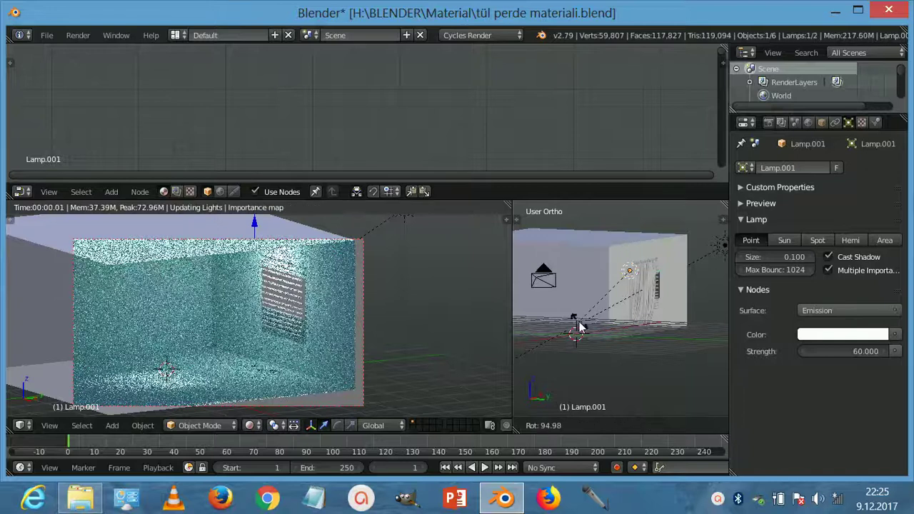
pyautogui.click(603, 257)
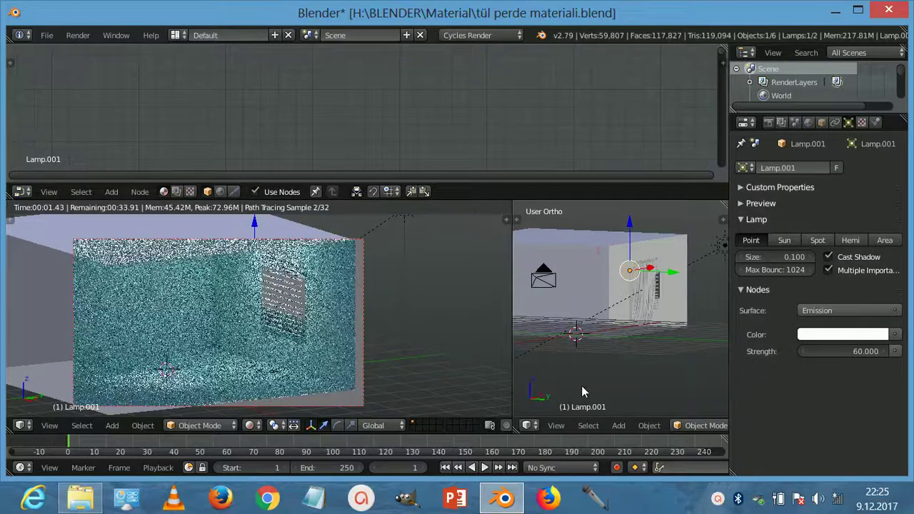
# Delete Lamp.001 and reselect the curtain to show its perde material nodes
pyautogui.press('x')
pyautogui.click(639, 262)
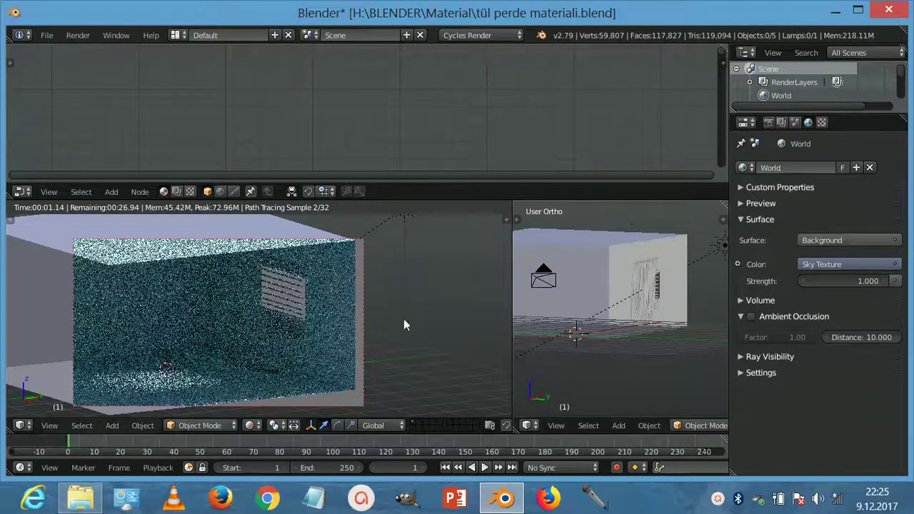
pyautogui.rightClick(642, 284)
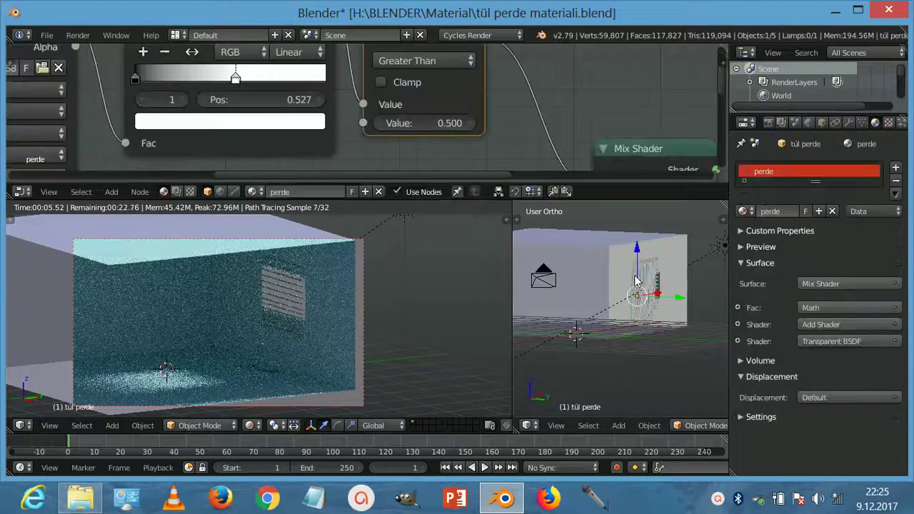
# Change the curtain's Math node operation to Power, then to Subtract
pyautogui.scroll(-3, 499, 119)
pyautogui.moveTo(496, 136); pyautogui.dragTo(441, 121, button='middle')
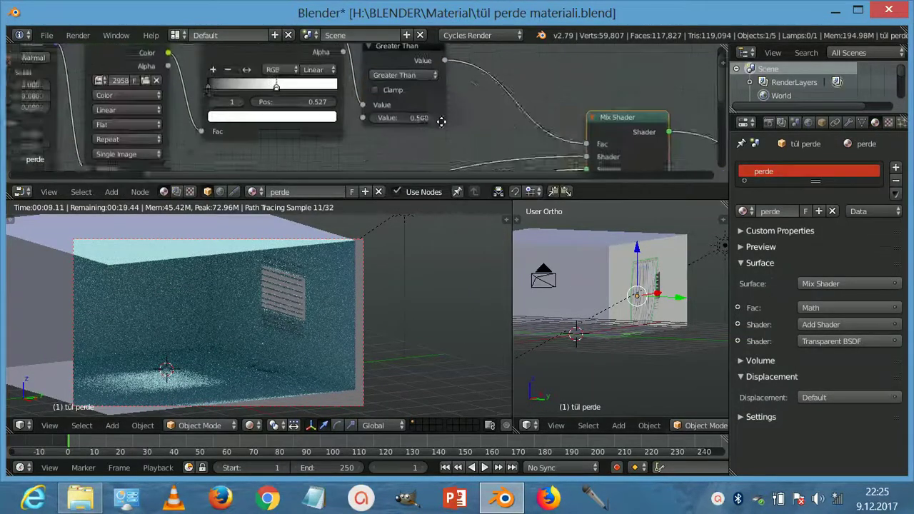
pyautogui.scroll(3, 441, 121)
pyautogui.click(393, 84)
pyautogui.click(407, 279)
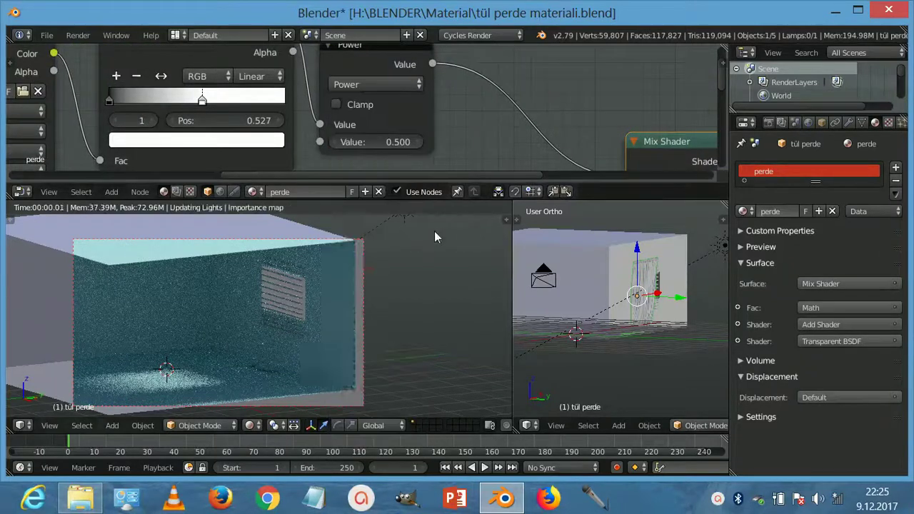
pyautogui.click(354, 89)
pyautogui.click(350, 123)
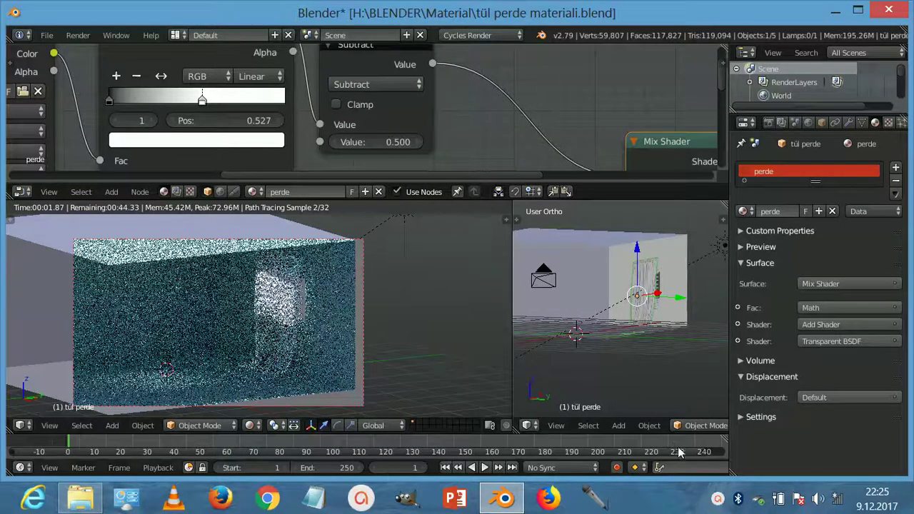
# Test Subtract second values of 2 and 10, then settle on 0.5
pyautogui.click(720, 499)
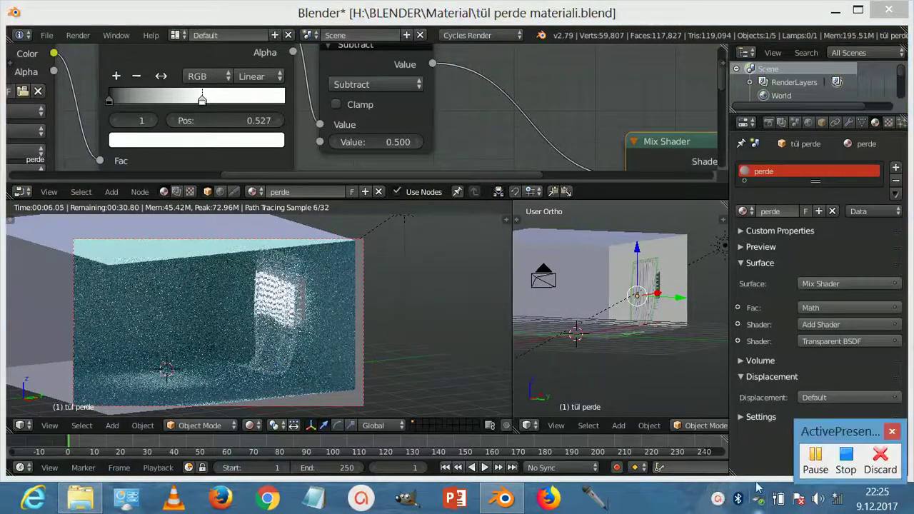
pyautogui.click(814, 460)
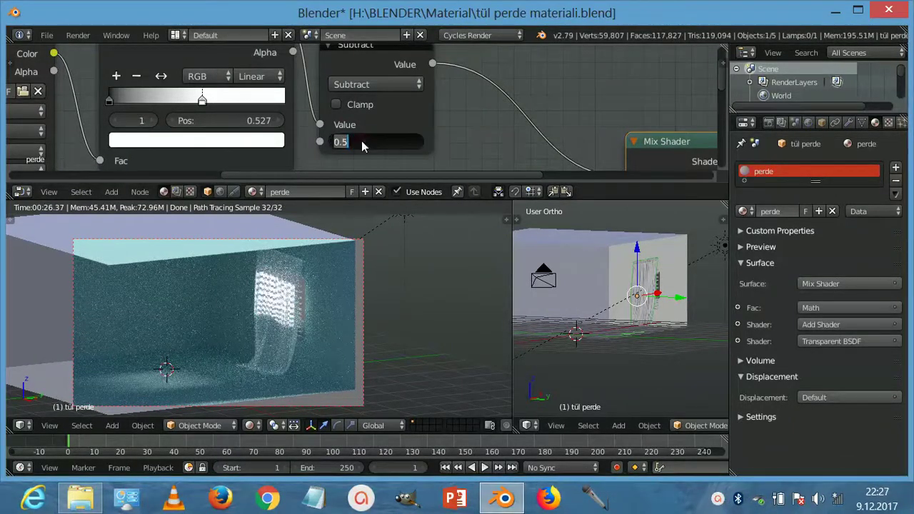
pyautogui.write('2')
pyautogui.press('Return')
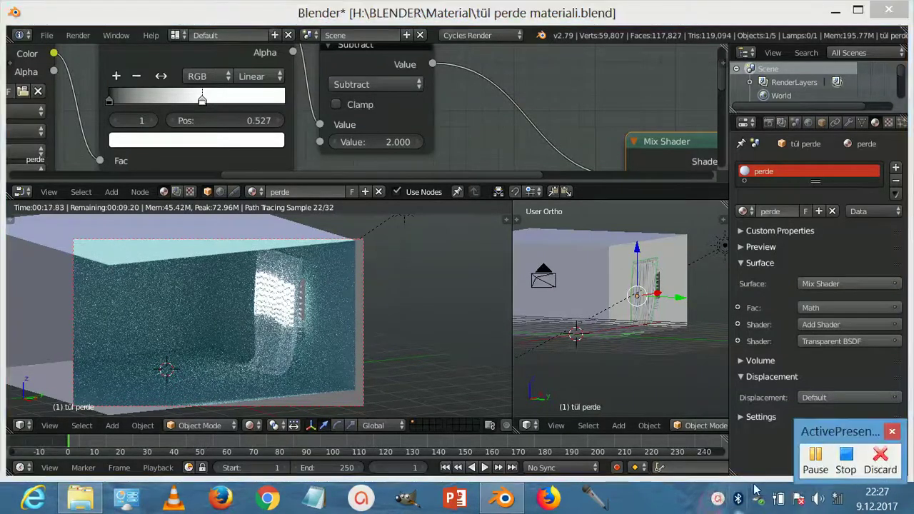
pyautogui.click(812, 459)
pyautogui.write('10')
pyautogui.press('Return')
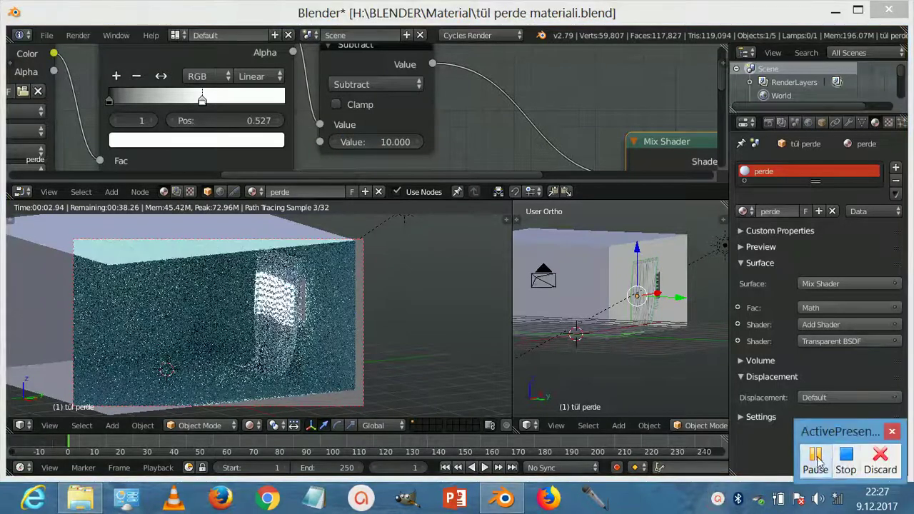
pyautogui.click(759, 456)
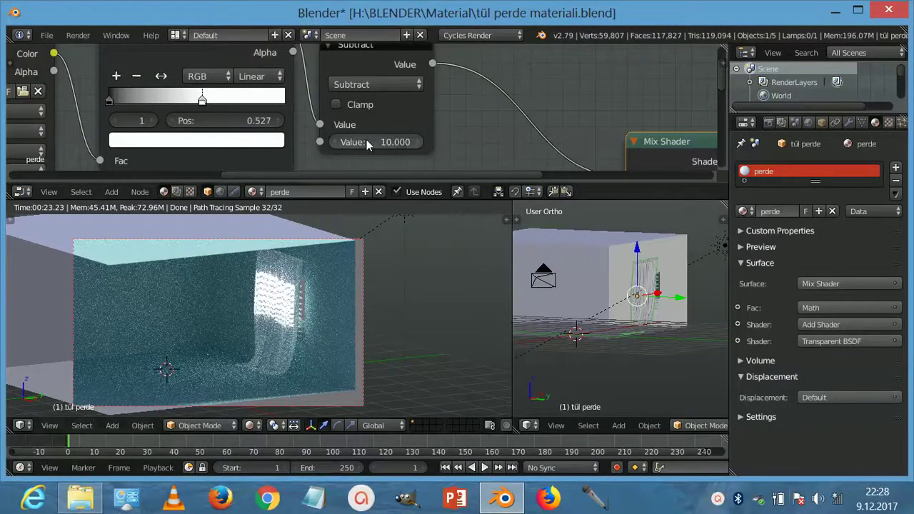
pyautogui.write('1')
pyautogui.press('Return')
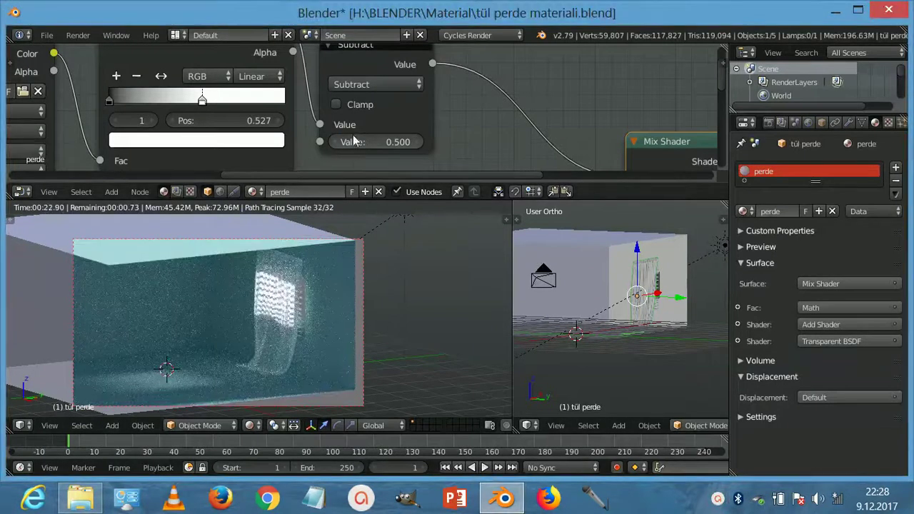
pyautogui.click(116, 76)
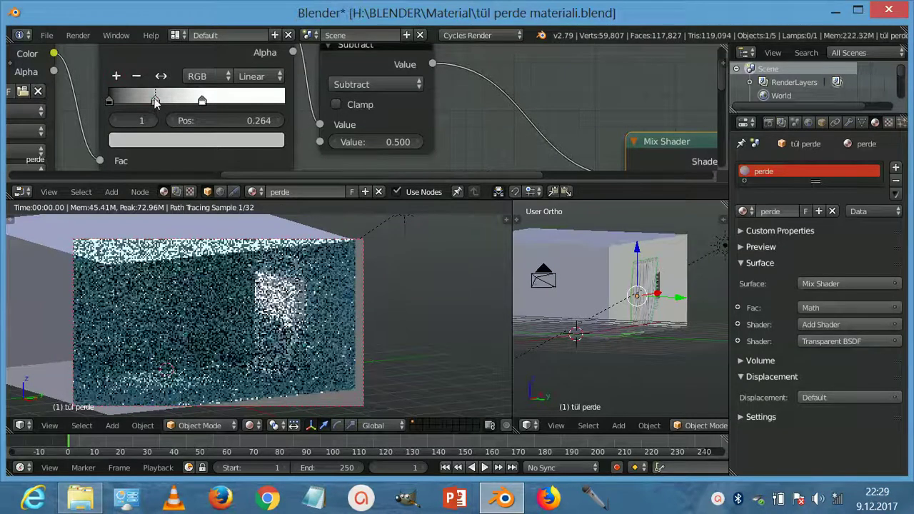
pyautogui.click(167, 141)
pyautogui.click(151, 233)
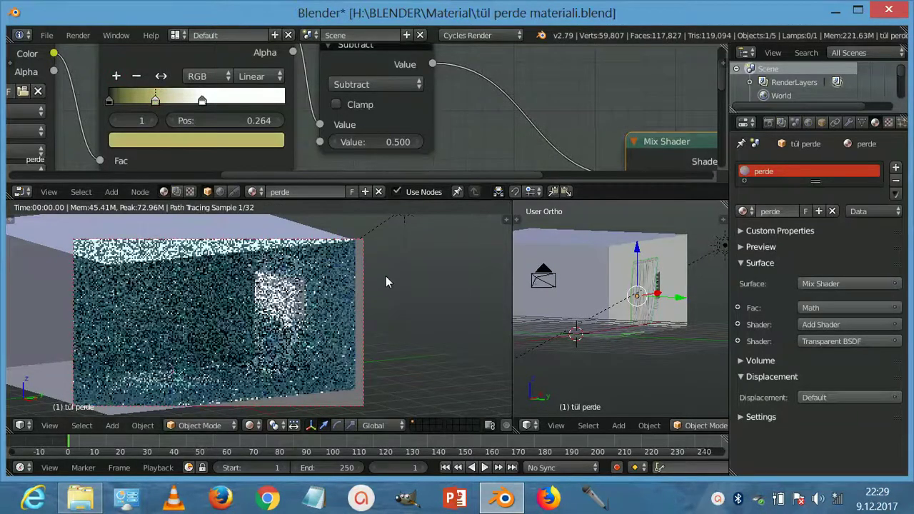
pyautogui.click(137, 75)
pyautogui.click(257, 77)
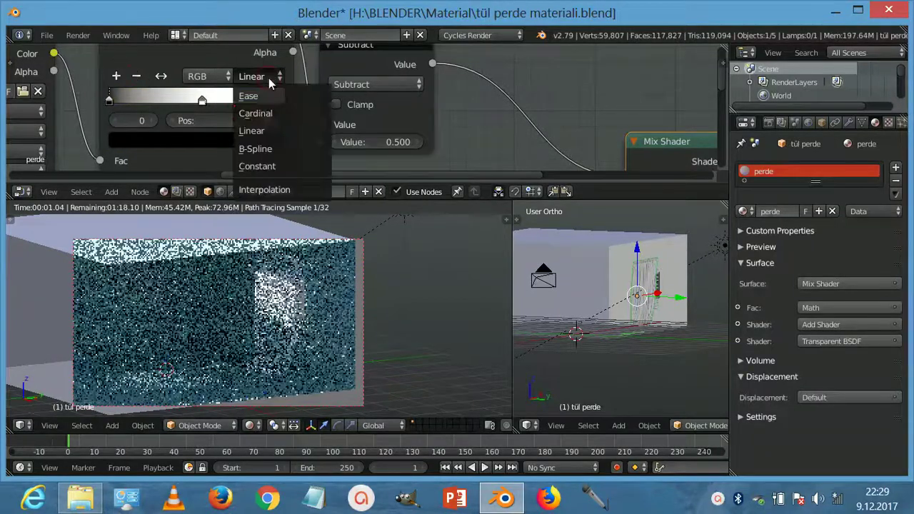
pyautogui.click(250, 97)
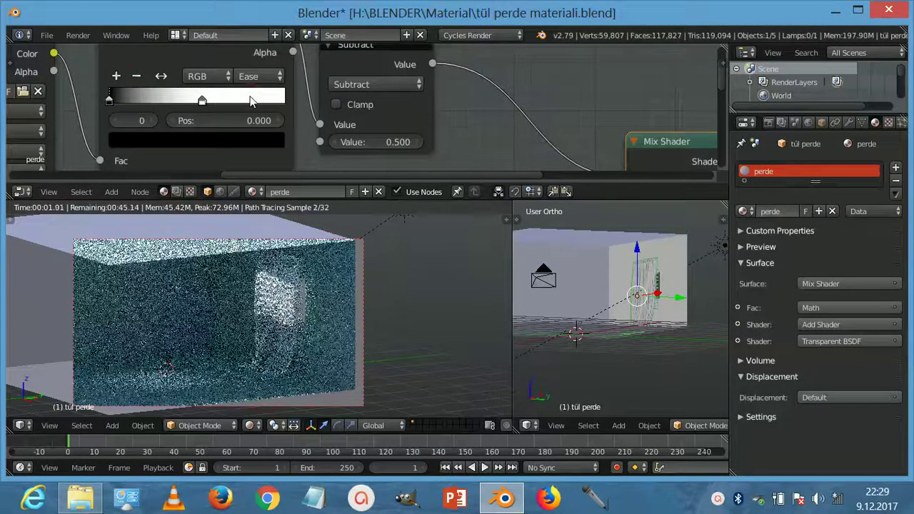
pyautogui.click(257, 76)
pyautogui.click(252, 147)
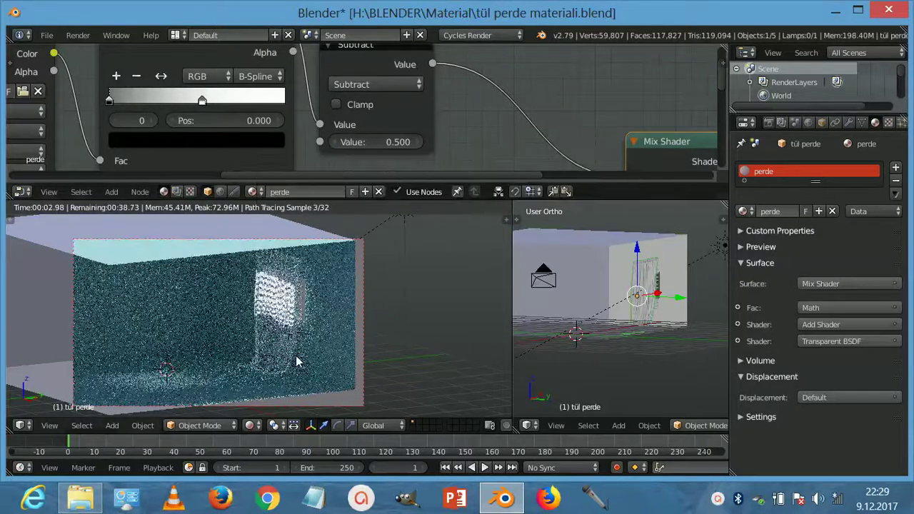
pyautogui.click(255, 76)
pyautogui.click(253, 127)
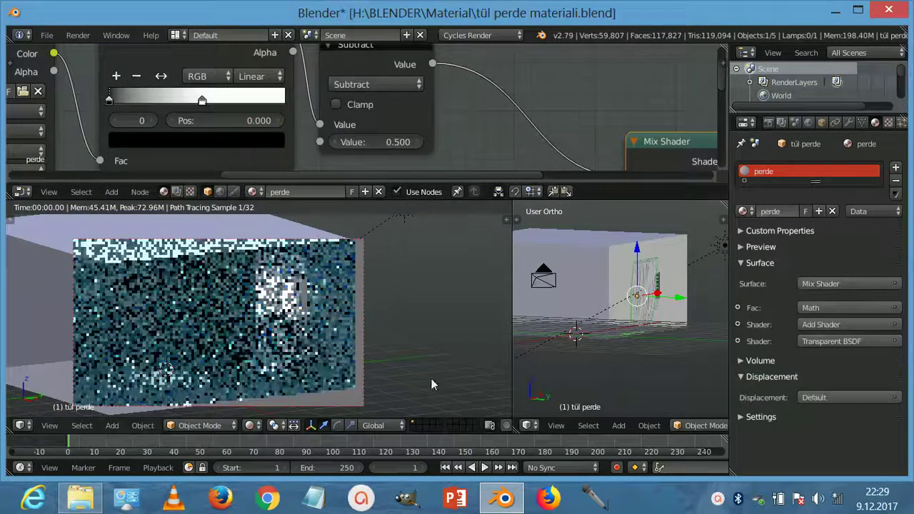
pyautogui.scroll(-2, 489, 106)
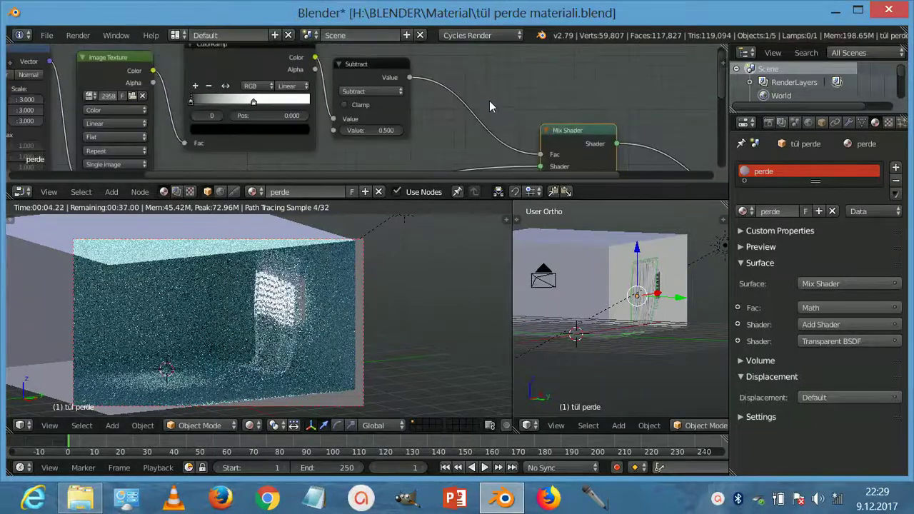
# Rearrange the curtain's nodes, moving Add Shader, Diffuse and the Math node to free space
pyautogui.moveTo(489, 105); pyautogui.dragTo(384, 175, button='middle')
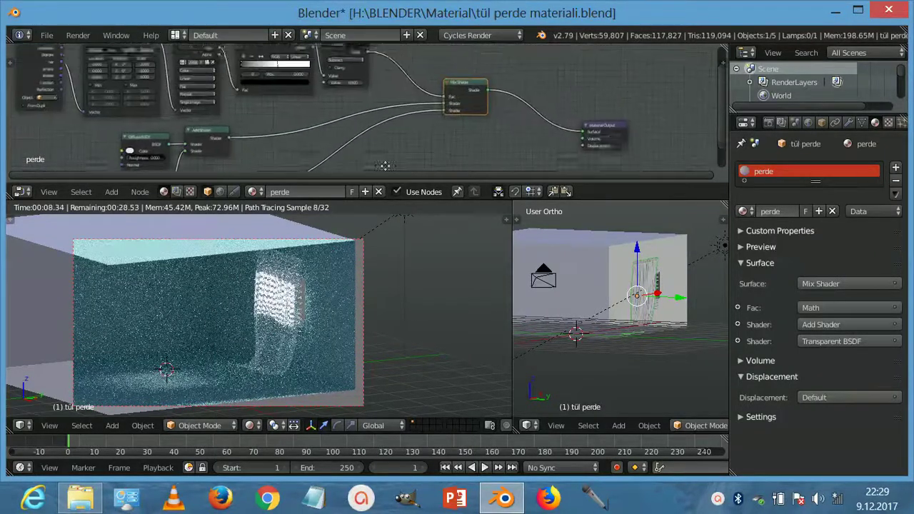
pyautogui.moveTo(201, 123); pyautogui.dragTo(342, 96)
pyautogui.moveTo(146, 139); pyautogui.dragTo(251, 138)
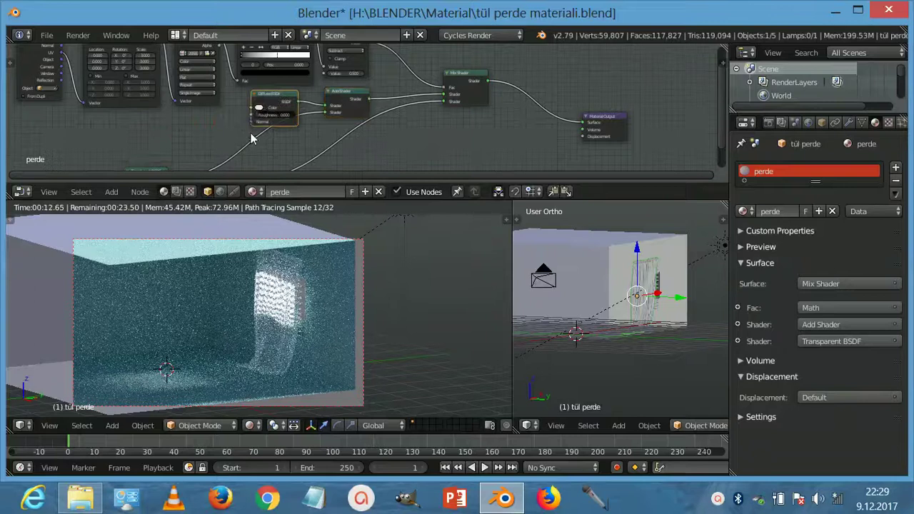
pyautogui.scroll(-2, 252, 138)
pyautogui.moveTo(246, 169); pyautogui.dragTo(355, 157)
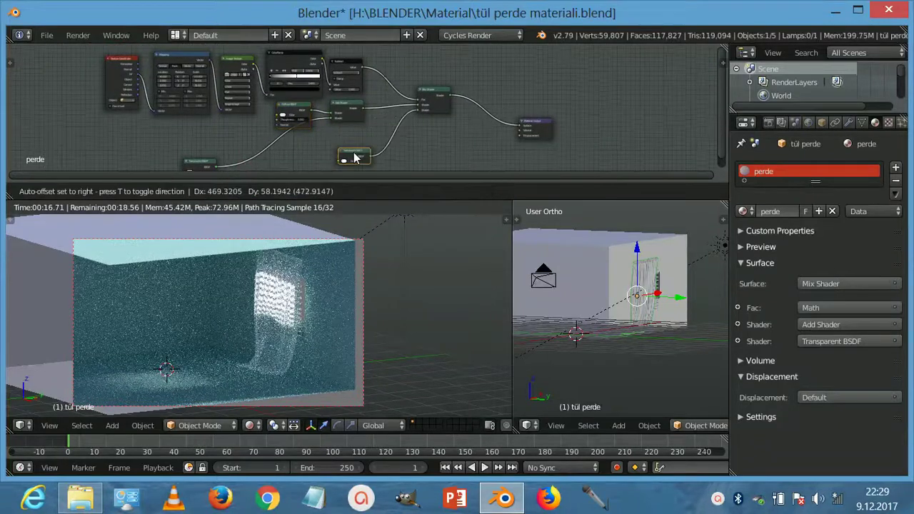
pyautogui.moveTo(204, 163); pyautogui.dragTo(307, 152)
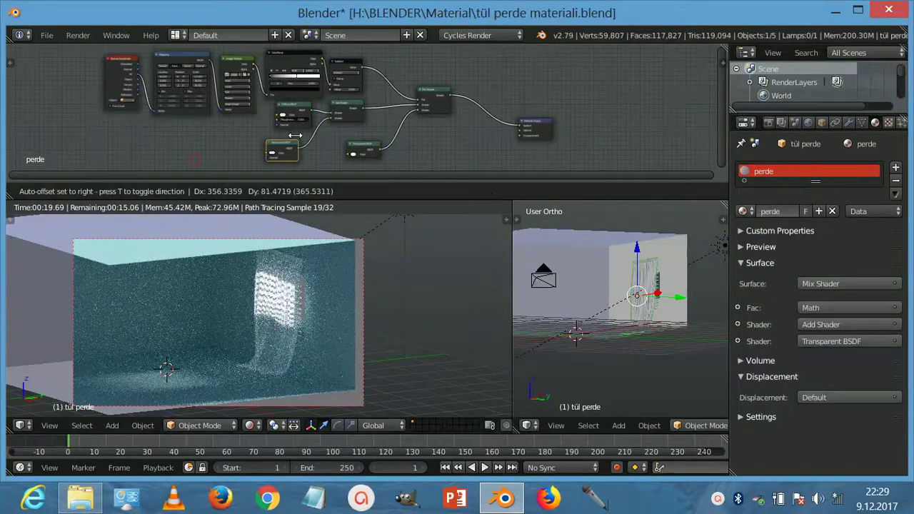
pyautogui.moveTo(328, 154); pyautogui.dragTo(205, 175, button='middle')
pyautogui.moveTo(223, 81); pyautogui.dragTo(268, 67)
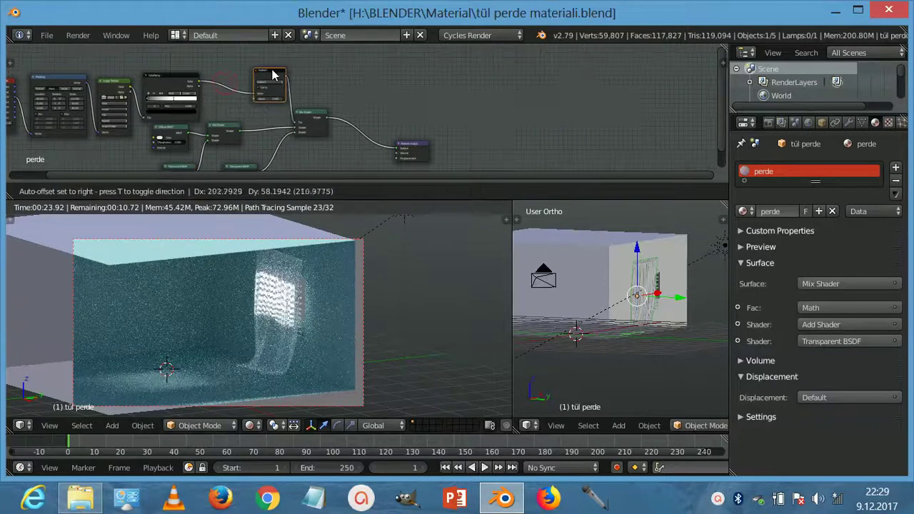
pyautogui.moveTo(371, 109); pyautogui.dragTo(322, 89, button='middle')
# Add a Light Path node and feed its Transparent Depth into Subtract's second value
pyautogui.hotkey('shift', 'a')
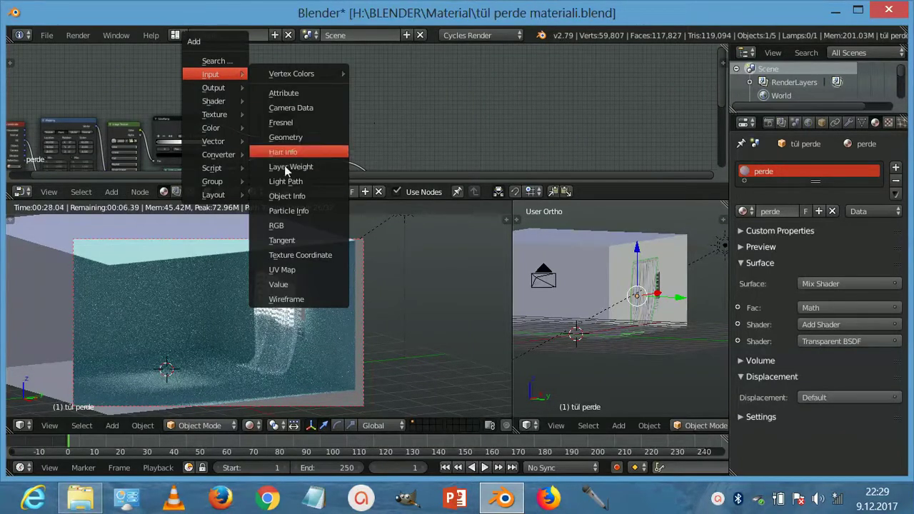
pyautogui.click(289, 167)
pyautogui.click(183, 90)
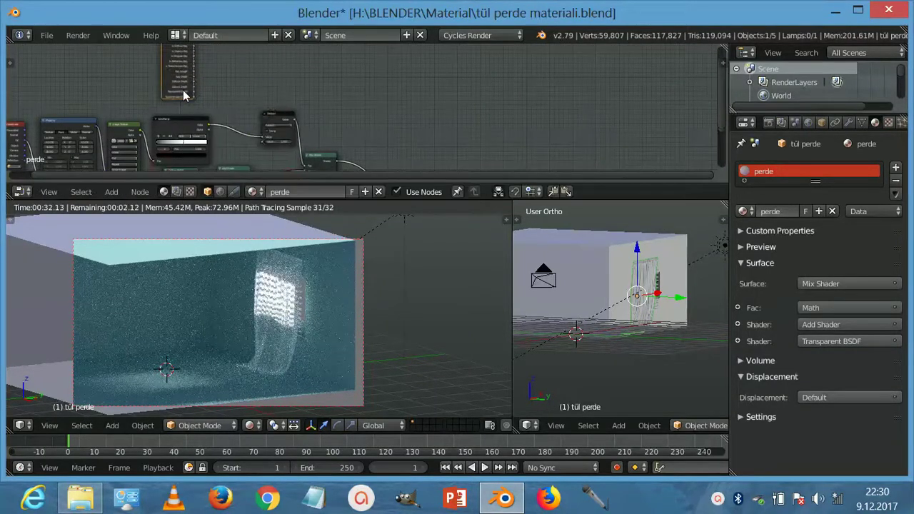
pyautogui.moveTo(183, 90); pyautogui.dragTo(225, 120, button='middle')
pyautogui.moveTo(225, 119); pyautogui.dragTo(272, 78)
pyautogui.scroll(3, 190, 82)
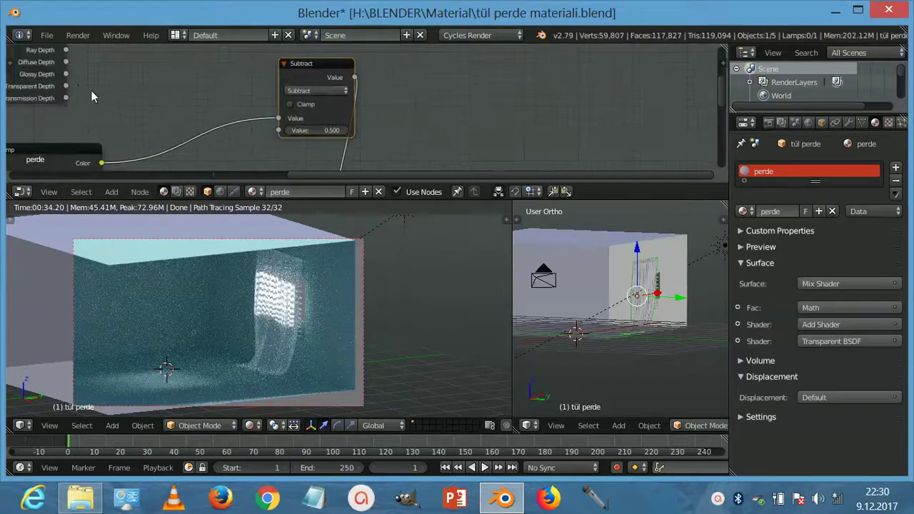
pyautogui.moveTo(65, 85); pyautogui.dragTo(279, 130)
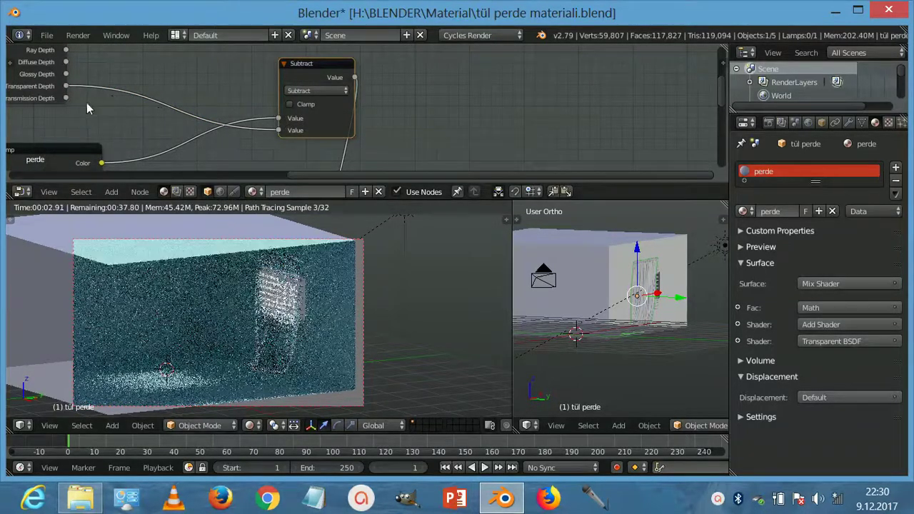
# Connect Light Path's Ray Length to the Subtract node's Value input instead
pyautogui.moveTo(112, 81); pyautogui.dragTo(79, 122, button='middle')
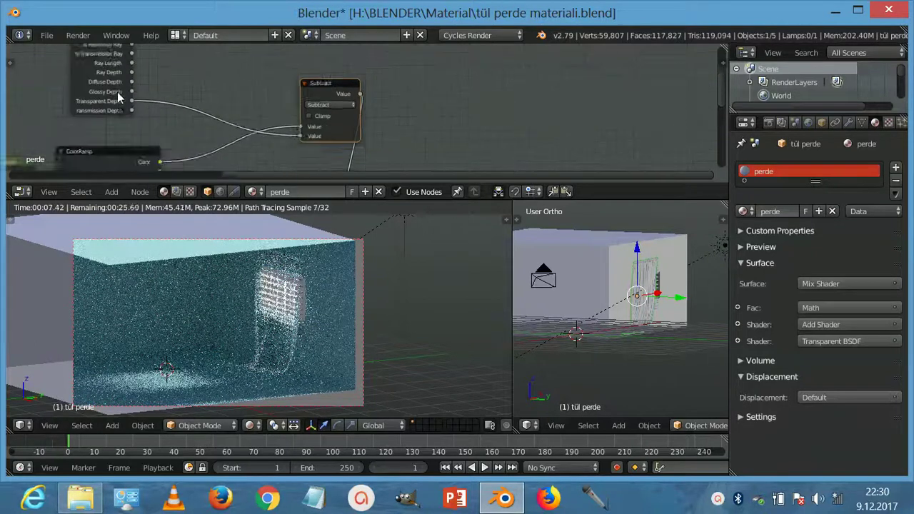
pyautogui.moveTo(251, 114); pyautogui.dragTo(202, 90)
pyautogui.moveTo(332, 118); pyautogui.dragTo(439, 116, button='middle')
pyautogui.scroll(2, 214, 101)
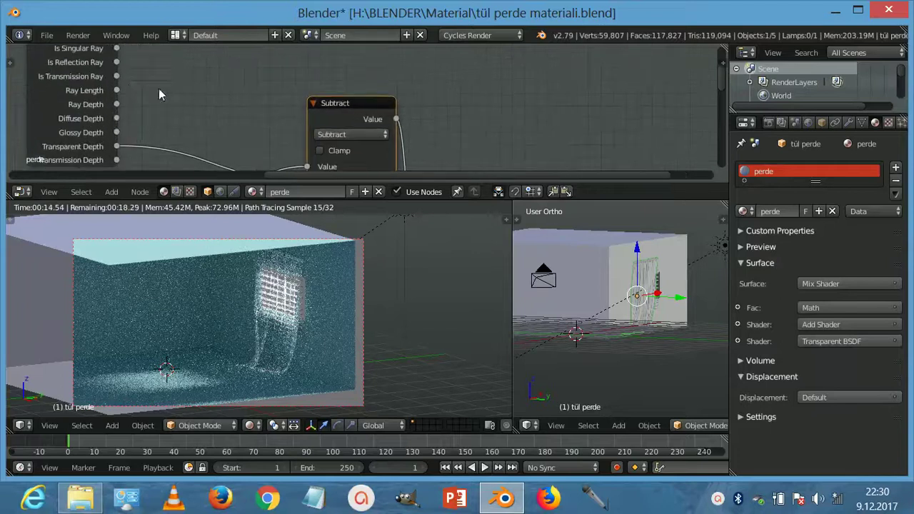
pyautogui.moveTo(354, 143); pyautogui.dragTo(320, 91)
pyautogui.moveTo(116, 90); pyautogui.dragTo(190, 107)
pyautogui.moveTo(279, 124); pyautogui.dragTo(280, 126)
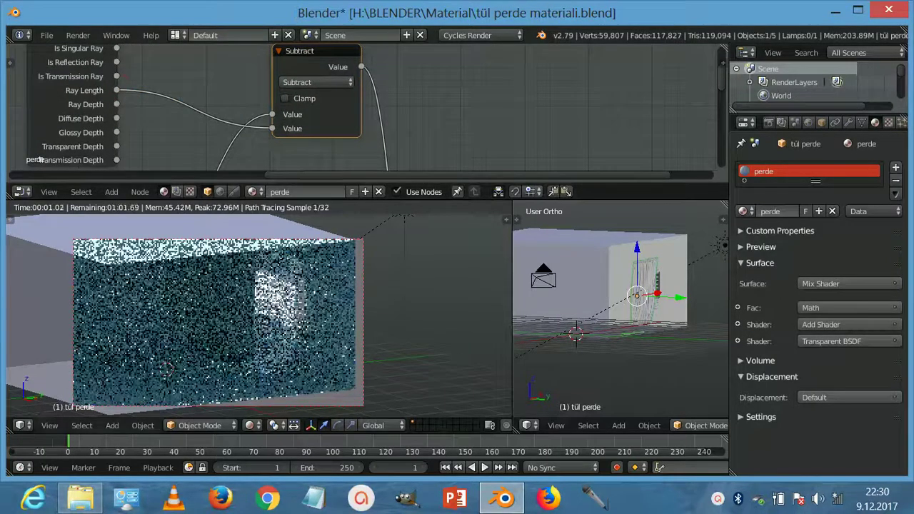
# Try Is Reflection Ray, Is Shadow Ray and Is Singular Ray on Subtract, then delete Light Path
pyautogui.moveTo(116, 62); pyautogui.dragTo(276, 131)
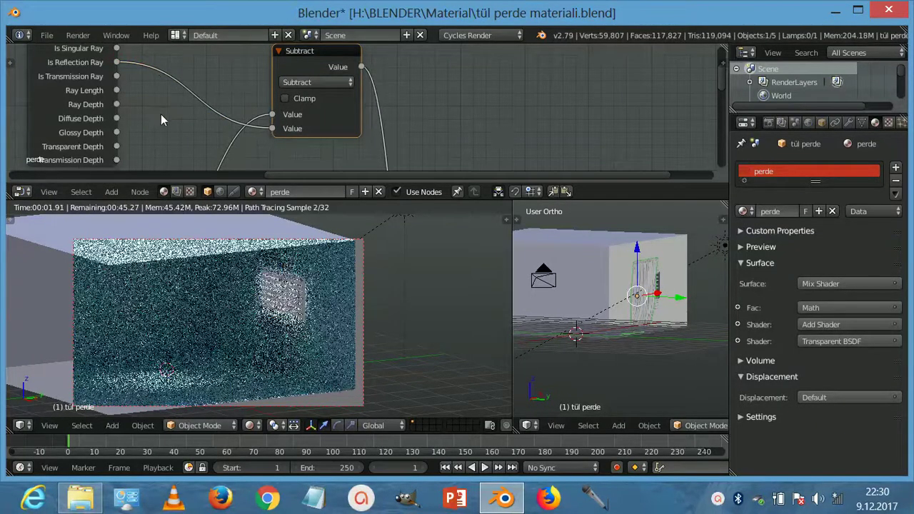
pyautogui.moveTo(162, 72); pyautogui.dragTo(149, 117, button='middle')
pyautogui.scroll(-1, 149, 121)
pyautogui.moveTo(158, 62); pyautogui.dragTo(283, 162)
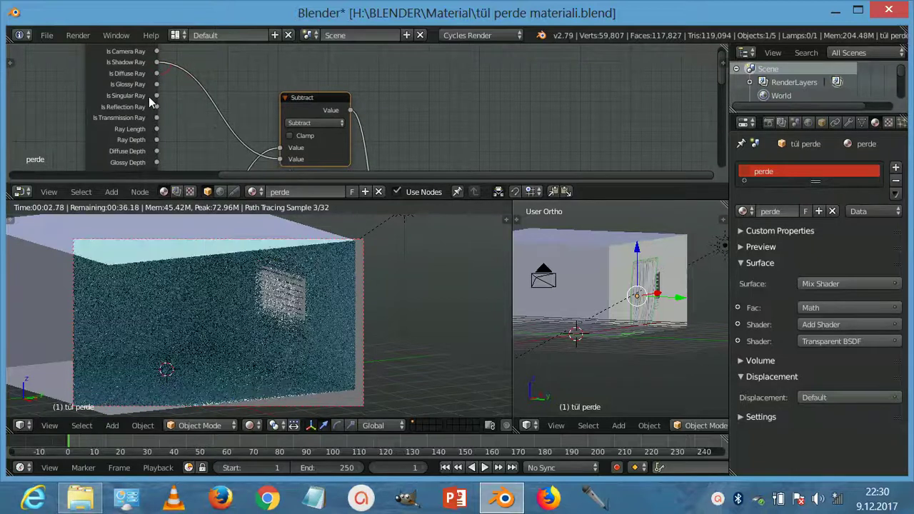
pyautogui.moveTo(156, 95); pyautogui.dragTo(275, 158)
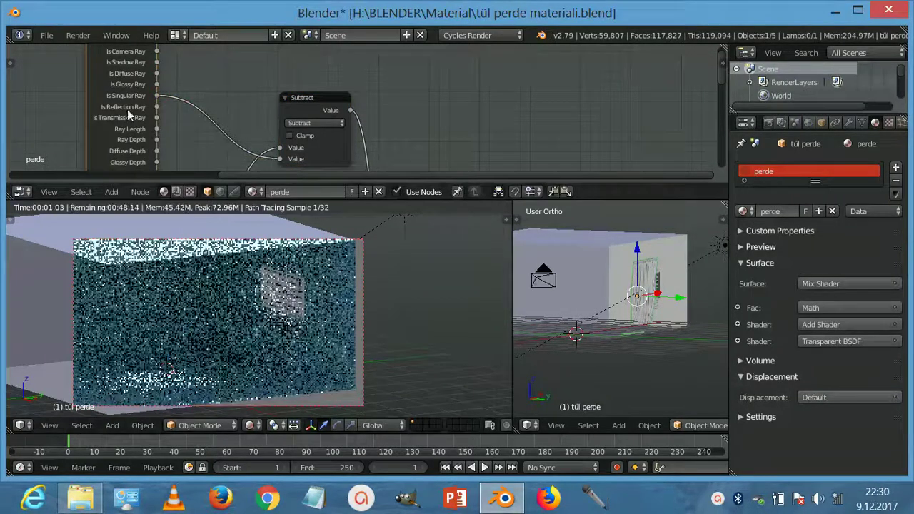
pyautogui.press('x')
pyautogui.scroll(-2, 398, 81)
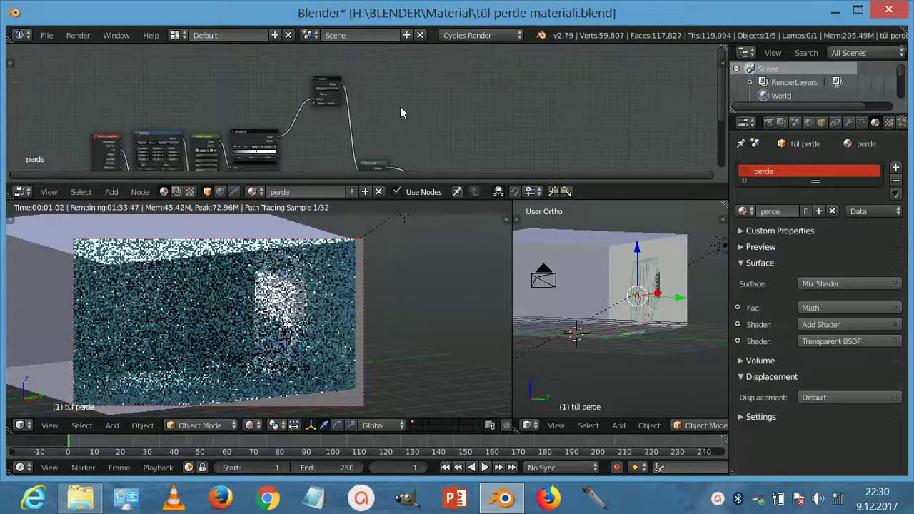
pyautogui.scroll(-2, 399, 107)
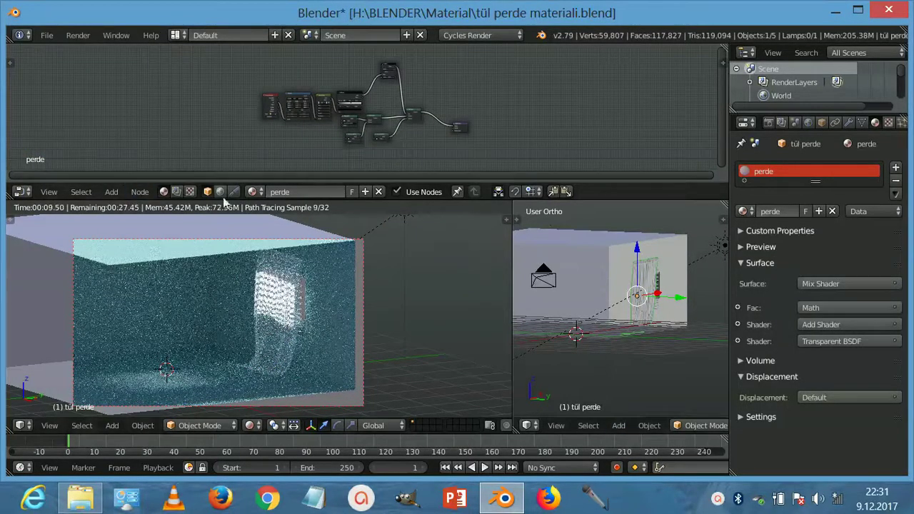
# Switch to Compositing nodes with Use Nodes and Backdrop on, framing Render Layers and Composite
pyautogui.click(176, 191)
pyautogui.click(208, 192)
pyautogui.click(269, 191)
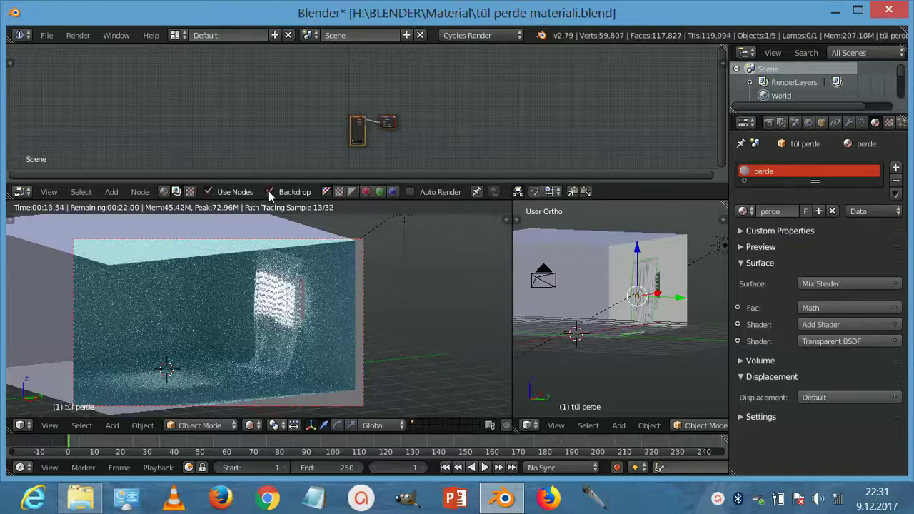
pyautogui.scroll(3, 346, 123)
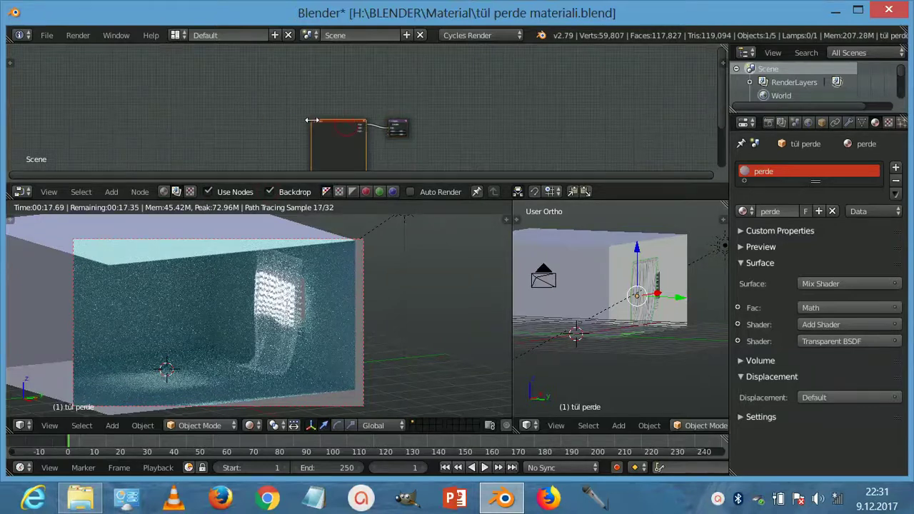
pyautogui.moveTo(307, 125); pyautogui.dragTo(198, 126)
pyautogui.scroll(2, 198, 126)
pyautogui.moveTo(286, 111); pyautogui.dragTo(215, 142, button='middle')
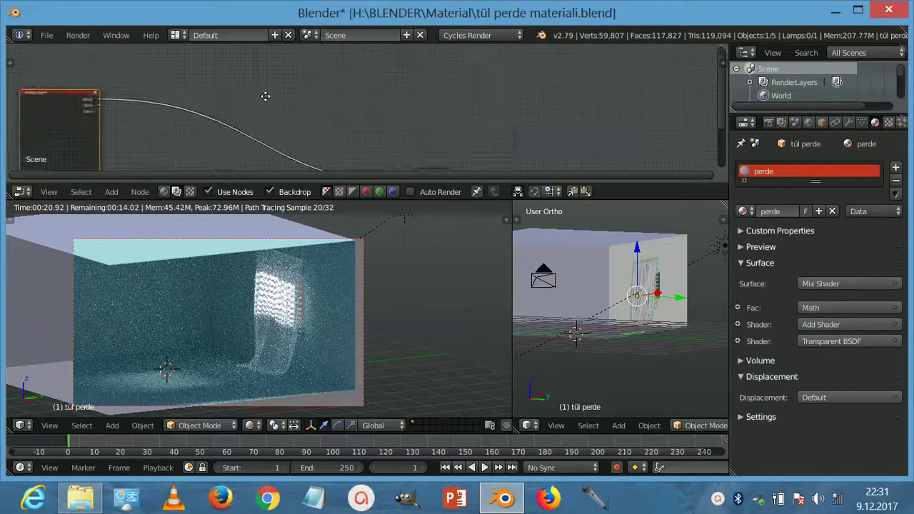
pyautogui.moveTo(140, 119); pyautogui.dragTo(125, 148, button='middle')
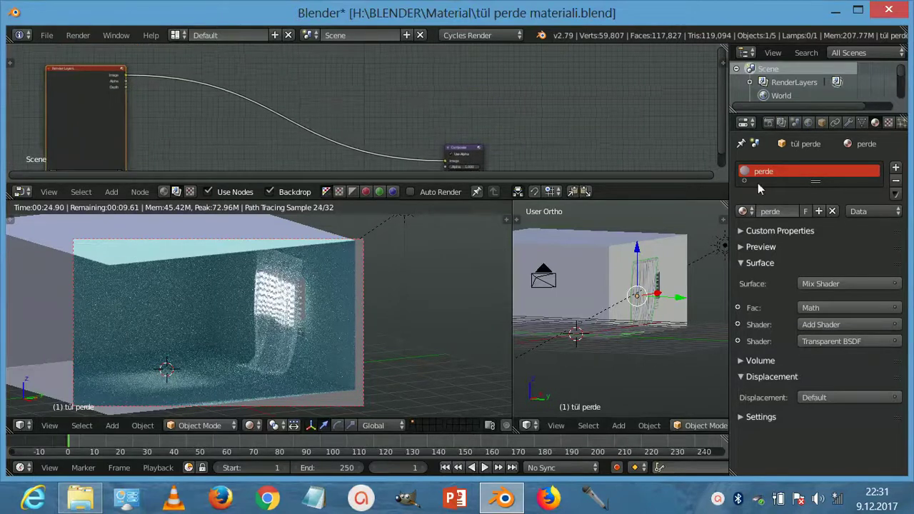
# Enable the AO pass and Denoising in the render layer settings, and reposition Composite
pyautogui.click(781, 122)
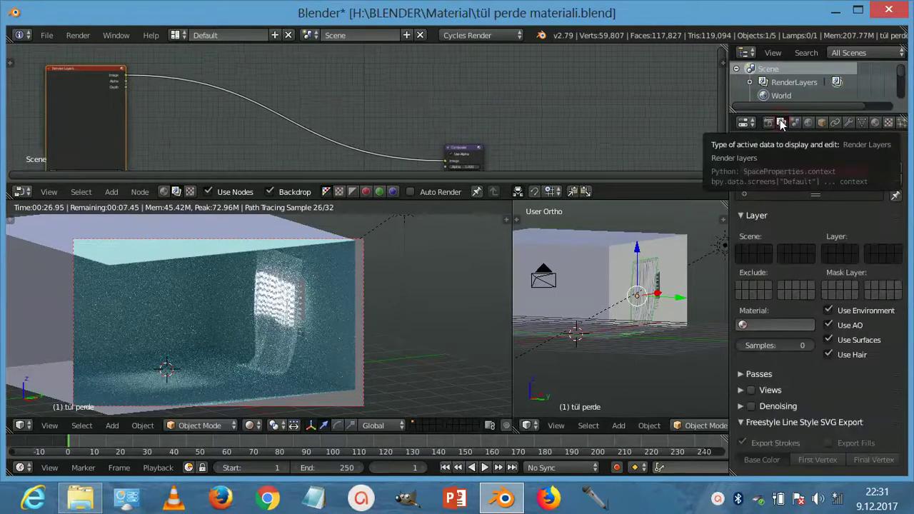
pyautogui.click(740, 373)
pyautogui.moveTo(799, 370); pyautogui.dragTo(804, 227, button='middle')
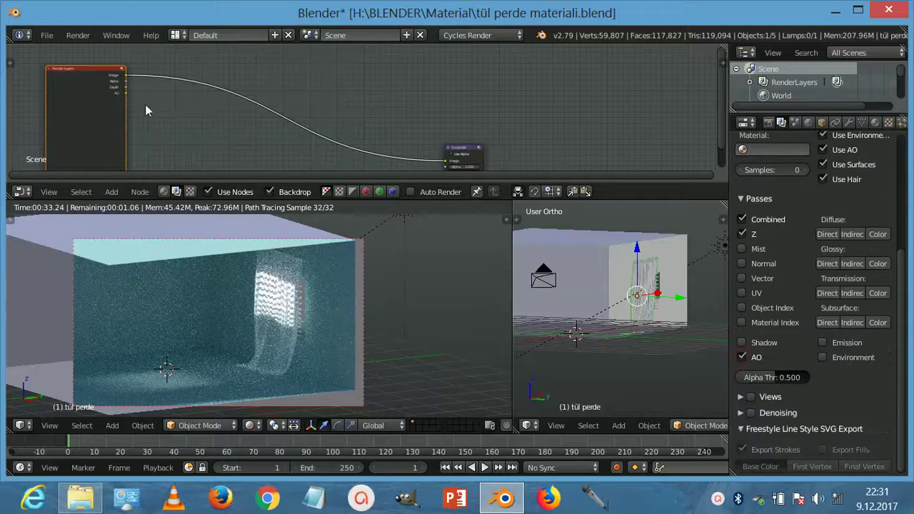
pyautogui.moveTo(145, 111); pyautogui.dragTo(296, 123, button='middle')
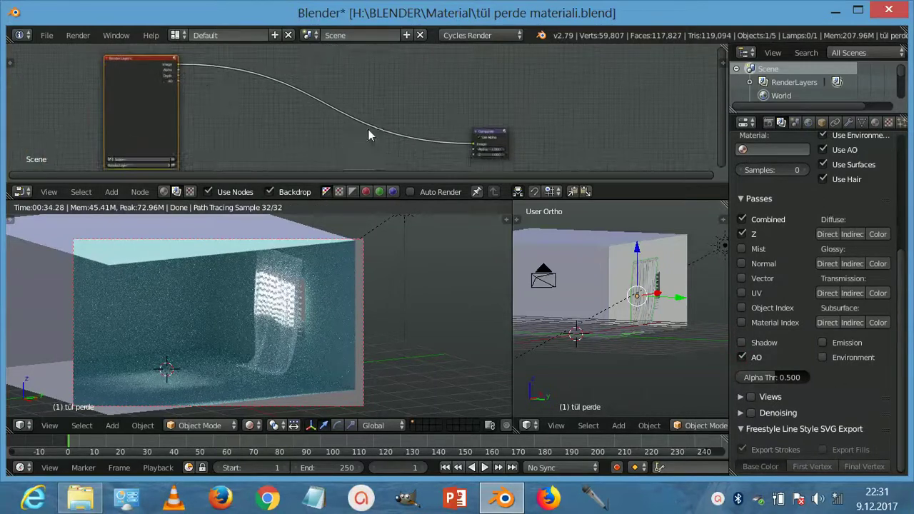
pyautogui.click(740, 200)
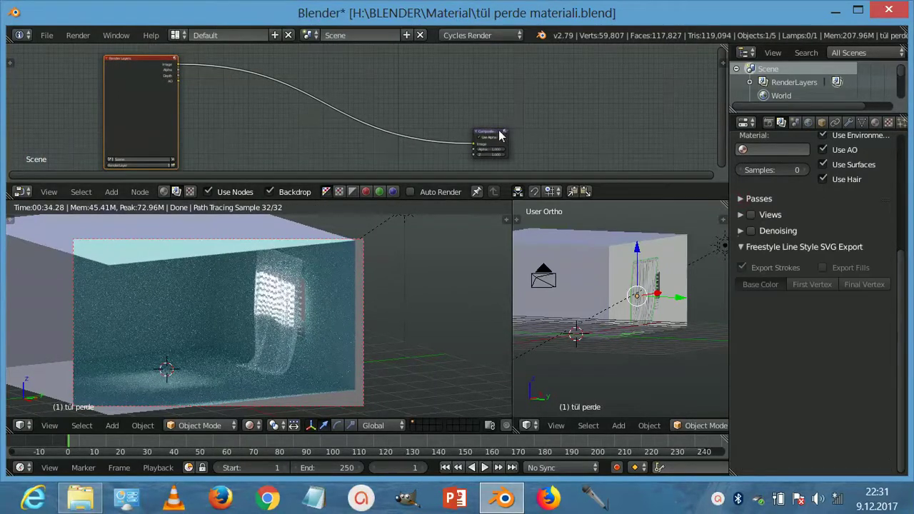
pyautogui.moveTo(499, 133); pyautogui.dragTo(515, 114)
# Review the render settings panel, then return to the render layer settings
pyautogui.click(768, 122)
pyautogui.scroll(-2, 838, 356)
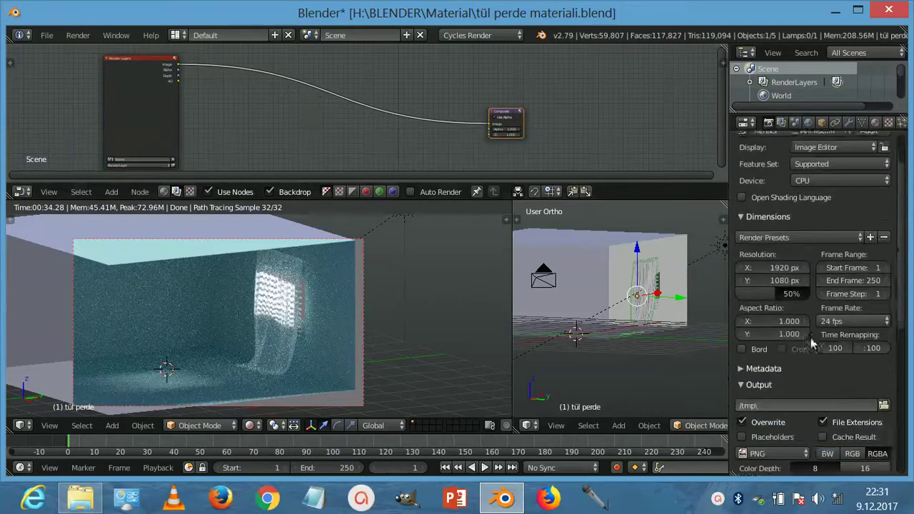
pyautogui.scroll(-4, 838, 356)
pyautogui.scroll(-5, 840, 361)
pyautogui.scroll(1, 841, 360)
pyautogui.scroll(4, 785, 180)
pyautogui.scroll(4, 784, 181)
pyautogui.click(781, 123)
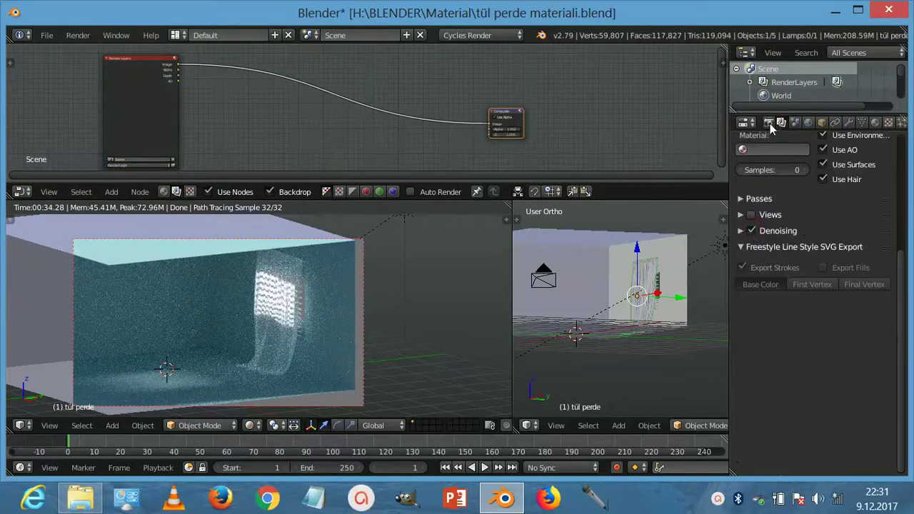
# Set render samples to 75 under Sampling and start rendering frame 1
pyautogui.click(770, 124)
pyautogui.scroll(-2, 805, 378)
pyautogui.scroll(-4, 805, 377)
pyautogui.click(740, 361)
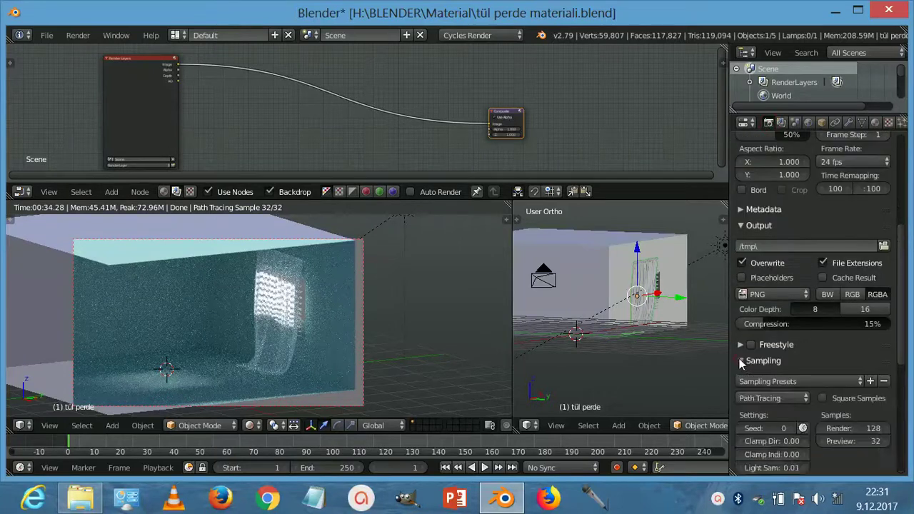
pyautogui.press('Return')
pyautogui.scroll(5, 802, 222)
pyautogui.scroll(3, 788, 180)
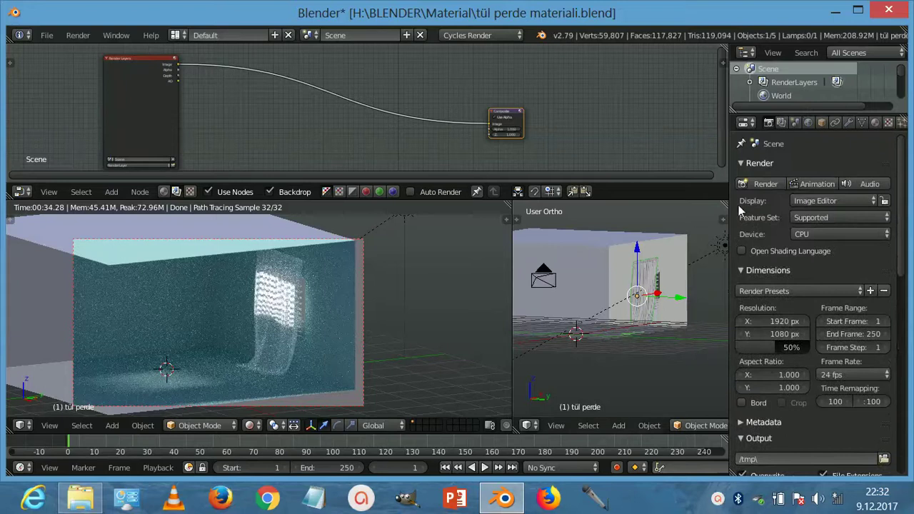
pyautogui.click(761, 186)
# Render the frame and insert a Mix color node onto the image link
pyautogui.press('Home')
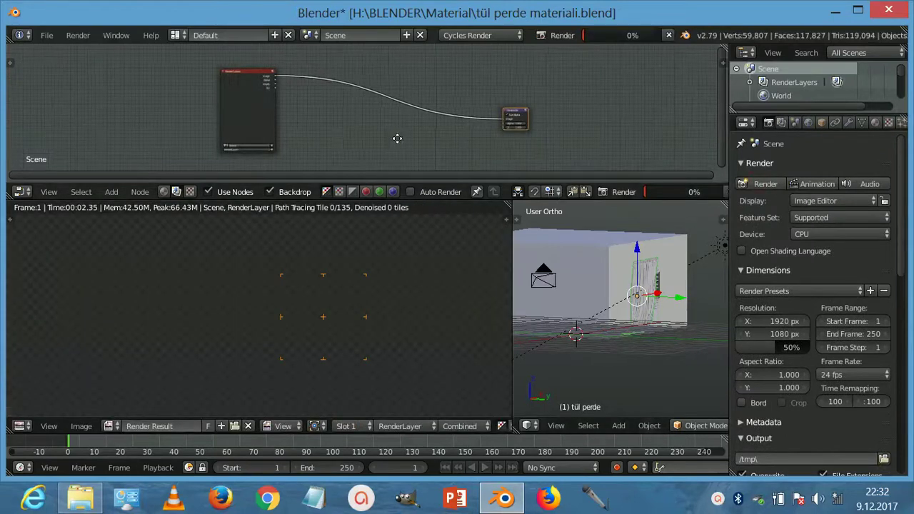
pyautogui.hotkey('shift', 'a')
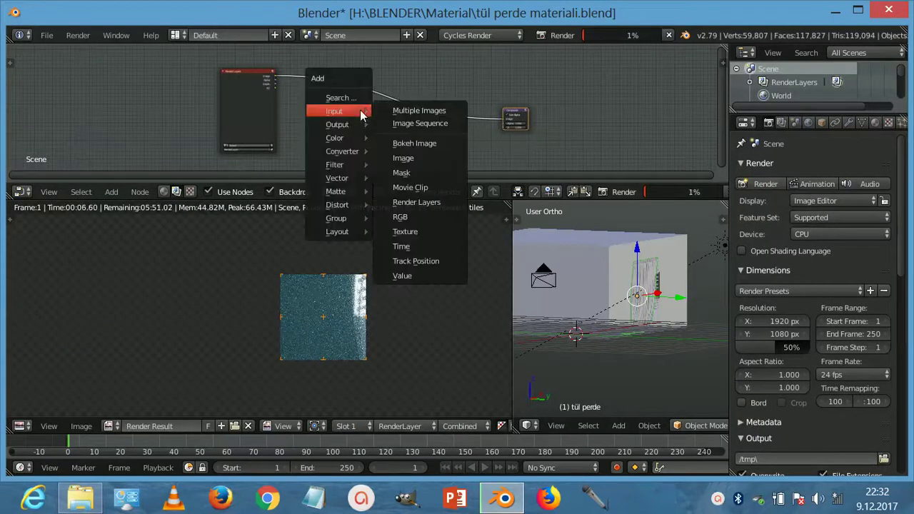
pyautogui.click(410, 253)
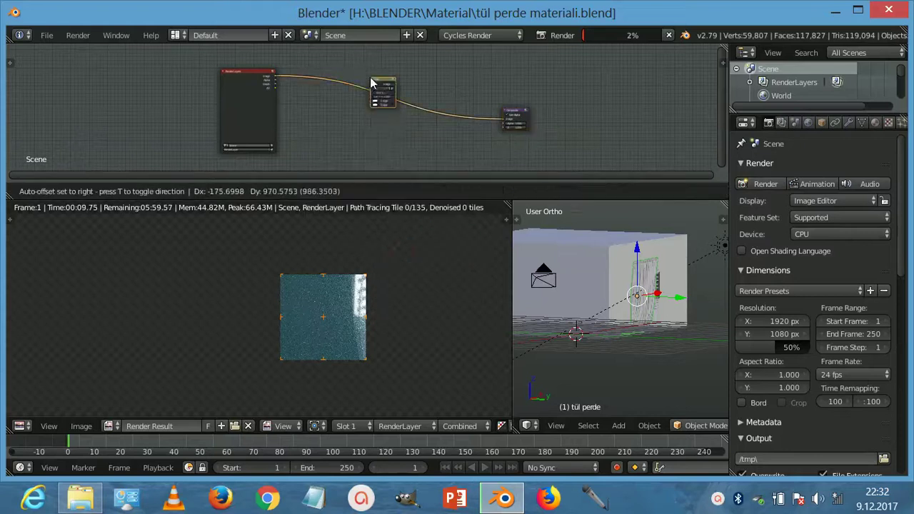
pyautogui.click(352, 133)
# Add a Viewer node showing the mix result, placed above Composite
pyautogui.scroll(3, 343, 140)
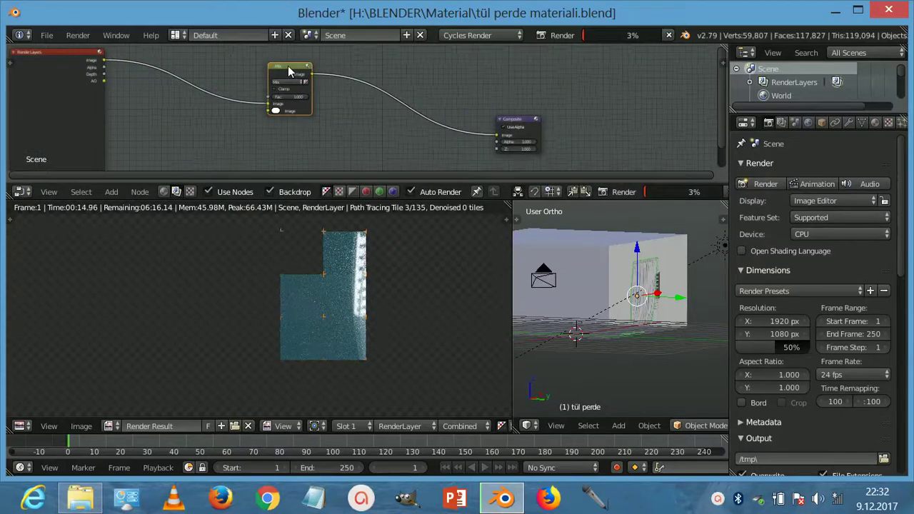
pyautogui.keyDown('ctrl'); pyautogui.keyDown('shift'); pyautogui.click(288, 69); pyautogui.keyUp('shift'); pyautogui.keyUp('ctrl')
pyautogui.moveTo(368, 112); pyautogui.dragTo(512, 75)
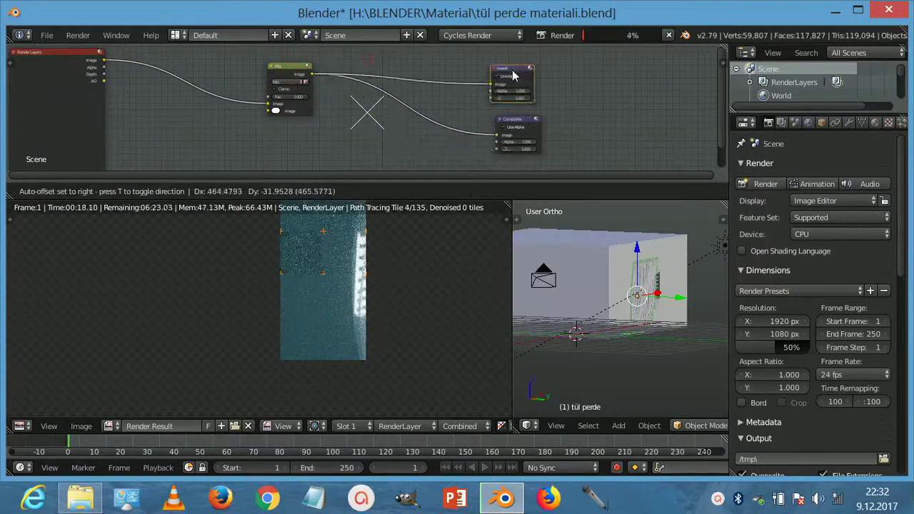
pyautogui.click(512, 75)
pyautogui.scroll(2, 265, 137)
pyautogui.scroll(2, 265, 132)
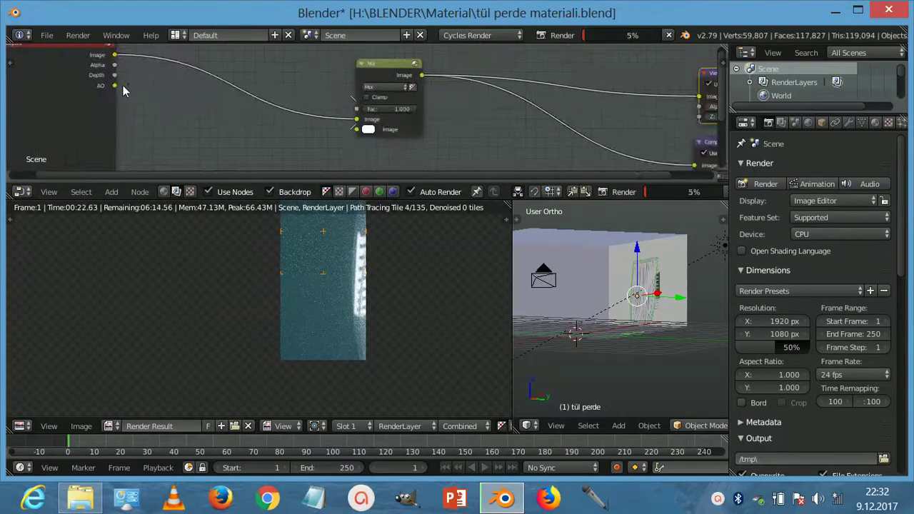
pyautogui.moveTo(170, 92); pyautogui.dragTo(385, 126, button='middle')
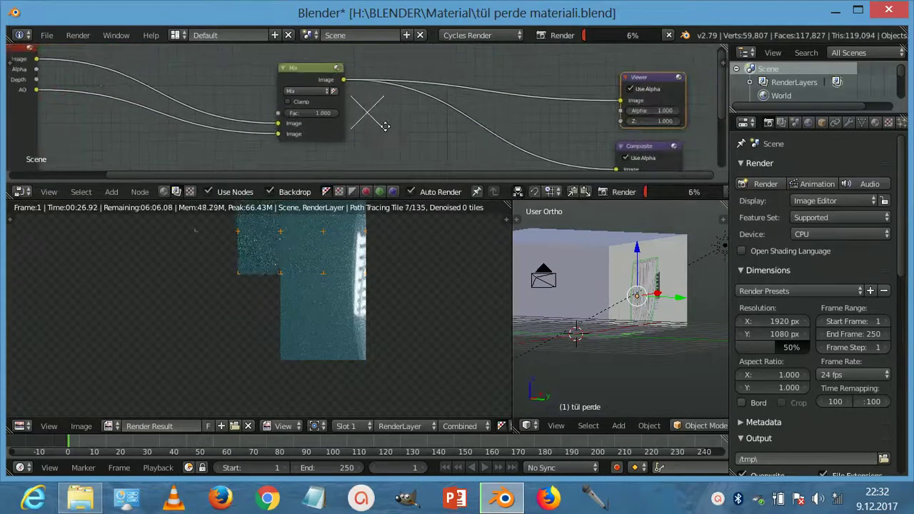
# Set the Mix node's blend mode to Linear Light with factor 0.018
pyautogui.click(309, 90)
pyautogui.click(296, 349)
pyautogui.scroll(2, 341, 123)
pyautogui.moveTo(337, 108); pyautogui.dragTo(283, 114)
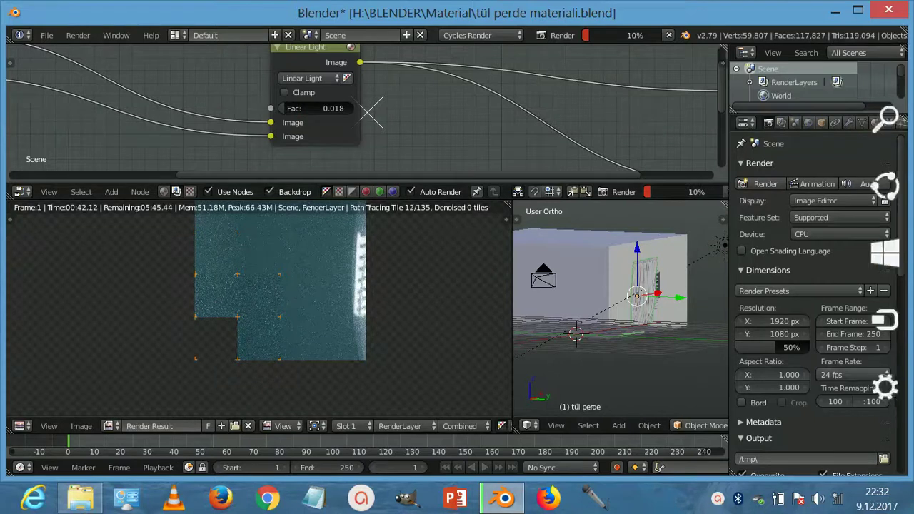
pyautogui.scroll(-4, 254, 302)
pyautogui.click(717, 500)
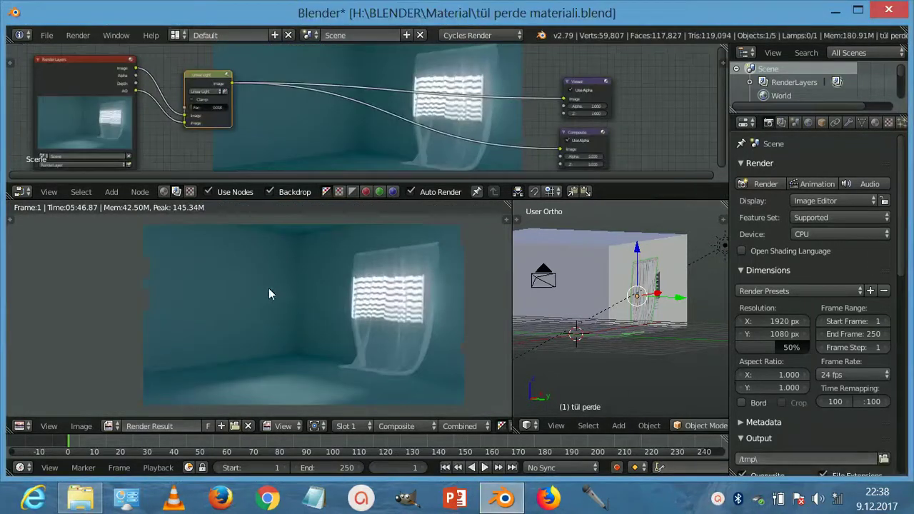
pyautogui.scroll(-2, 421, 313)
pyautogui.scroll(2, 279, 312)
pyautogui.scroll(2, 307, 318)
pyautogui.scroll(2, 309, 119)
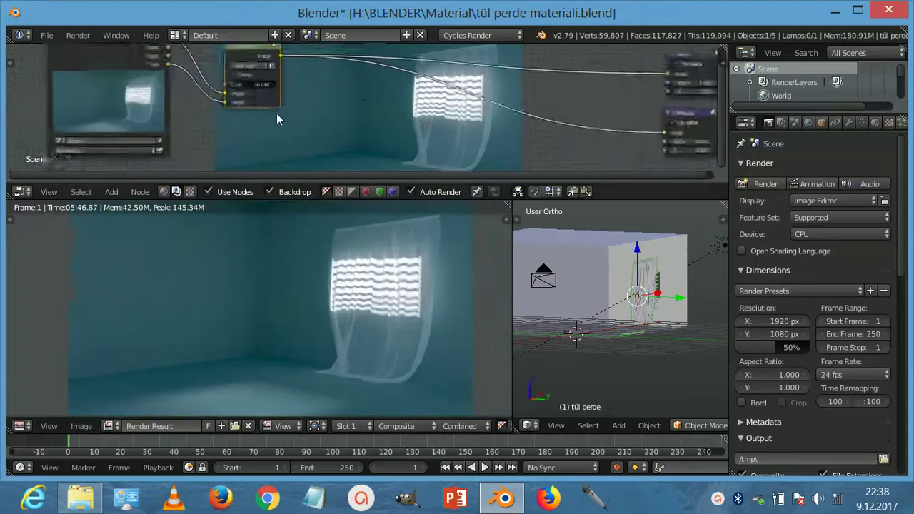
# Change the Linear Light mix factor to 0.05
pyautogui.scroll(2, 277, 112)
pyautogui.scroll(2, 138, 109)
pyautogui.scroll(2, 44, 112)
pyautogui.moveTo(44, 112); pyautogui.dragTo(340, 119)
pyautogui.moveTo(61, 115); pyautogui.dragTo(41, 116)
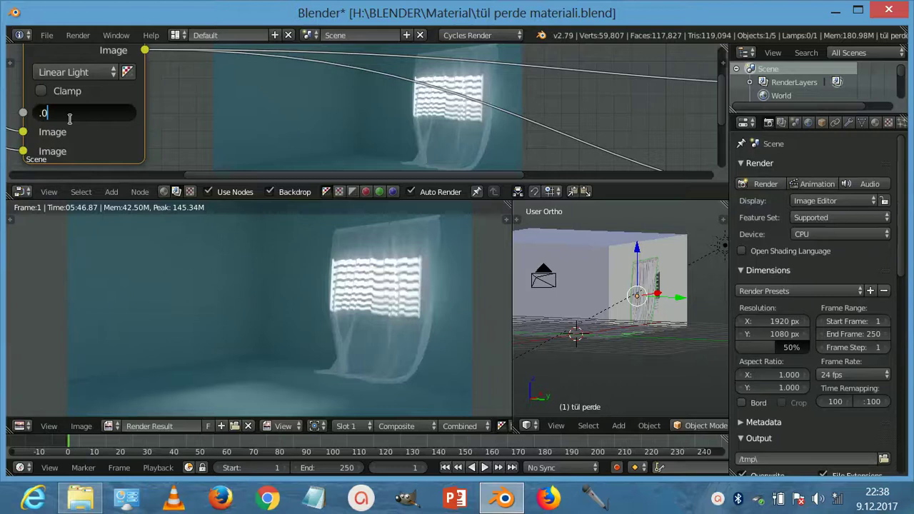
pyautogui.write('5')
pyautogui.press('Return')
# Duplicate the Linear Light node onto the Viewer link and set the copy to Multiply
pyautogui.scroll(-2, 157, 116)
pyautogui.moveTo(157, 116); pyautogui.dragTo(232, 141, button='middle')
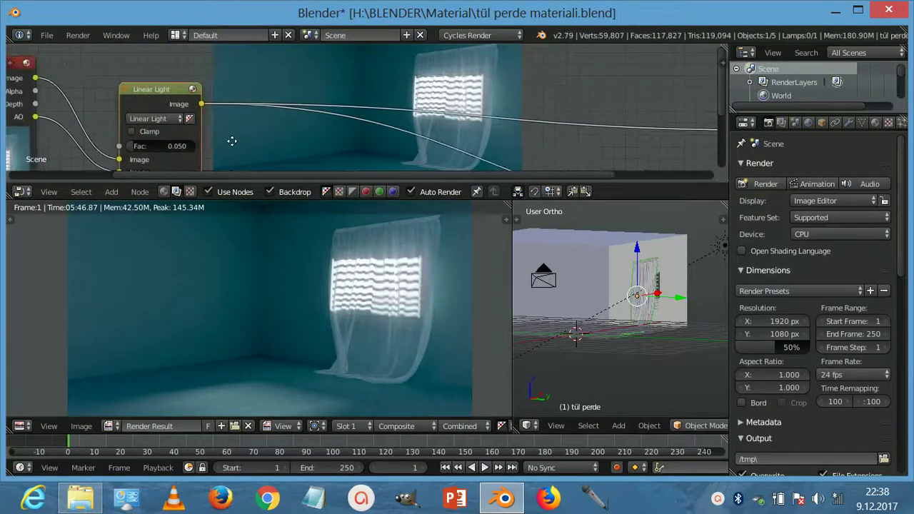
pyautogui.hotkey('shift', 'd')
pyautogui.click(299, 100)
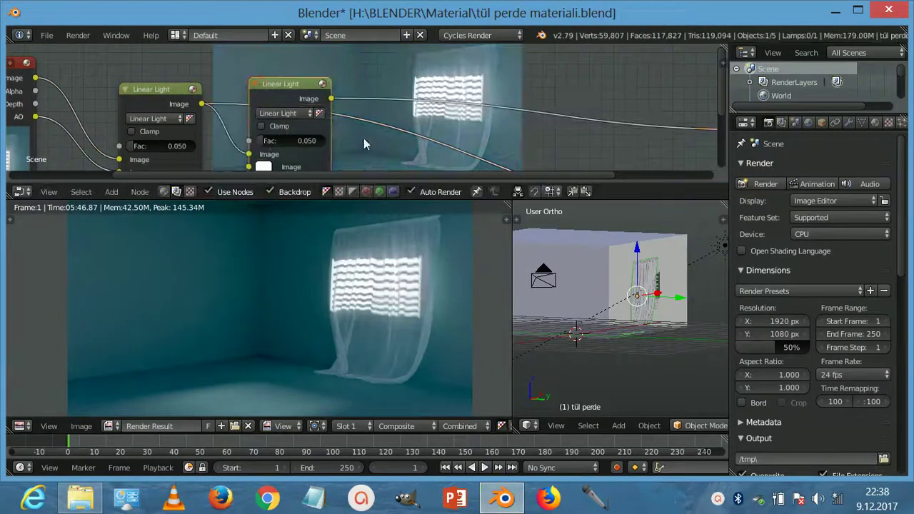
pyautogui.scroll(2, 341, 148)
pyautogui.scroll(1, 359, 116)
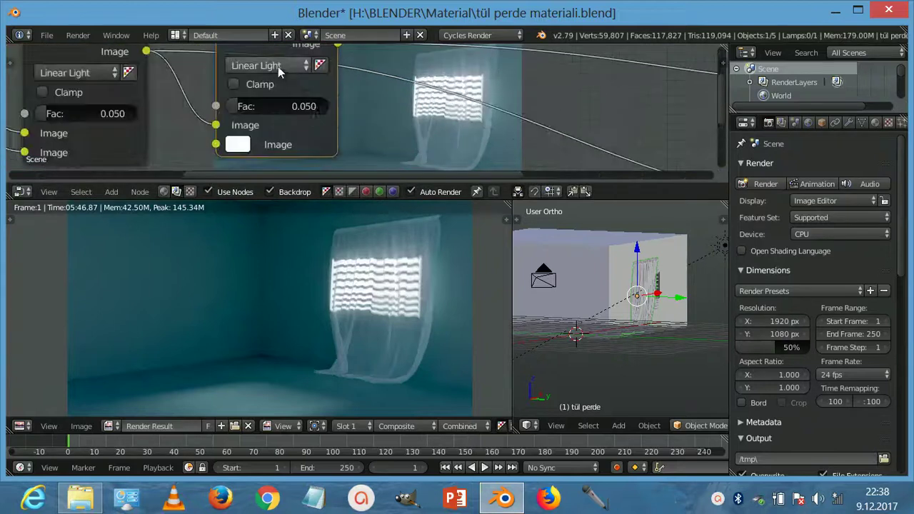
pyautogui.click(278, 66)
pyautogui.click(264, 172)
pyautogui.scroll(-3, 420, 117)
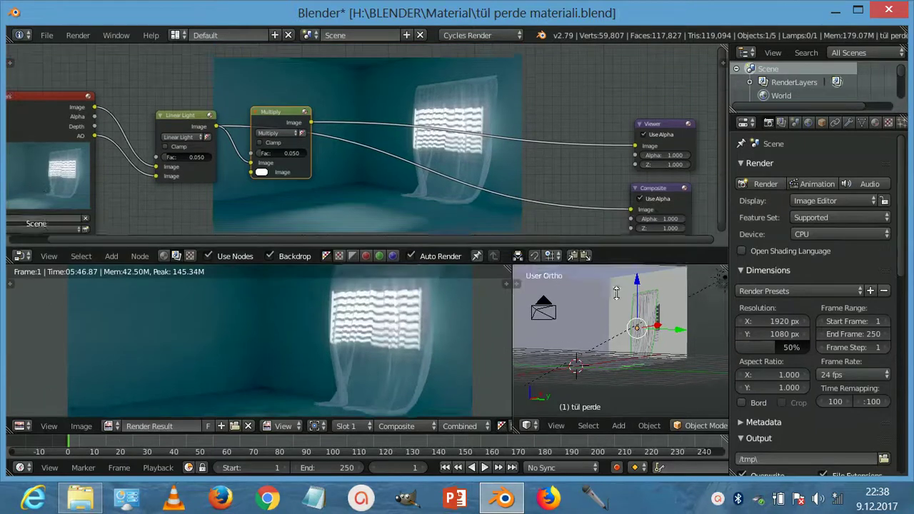
# Enlarge the node editor and spread out the Render Layers, Linear Light, Multiply, Viewer and Composite nodes
pyautogui.moveTo(618, 201); pyautogui.dragTo(618, 394)
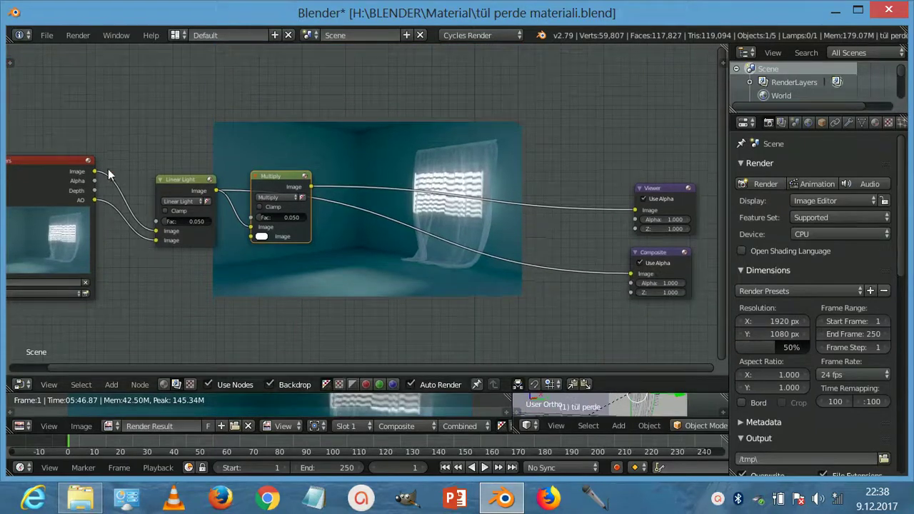
pyautogui.moveTo(61, 162); pyautogui.dragTo(91, 92)
pyautogui.moveTo(181, 185); pyautogui.dragTo(173, 120)
pyautogui.moveTo(271, 185)
pyautogui.mouseDown()
pyautogui.moveTo(329, 63)
pyautogui.moveTo(260, 61)
pyautogui.mouseUp()
pyautogui.moveTo(630, 255); pyautogui.dragTo(615, 335)
pyautogui.moveTo(657, 190); pyautogui.dragTo(668, 142)
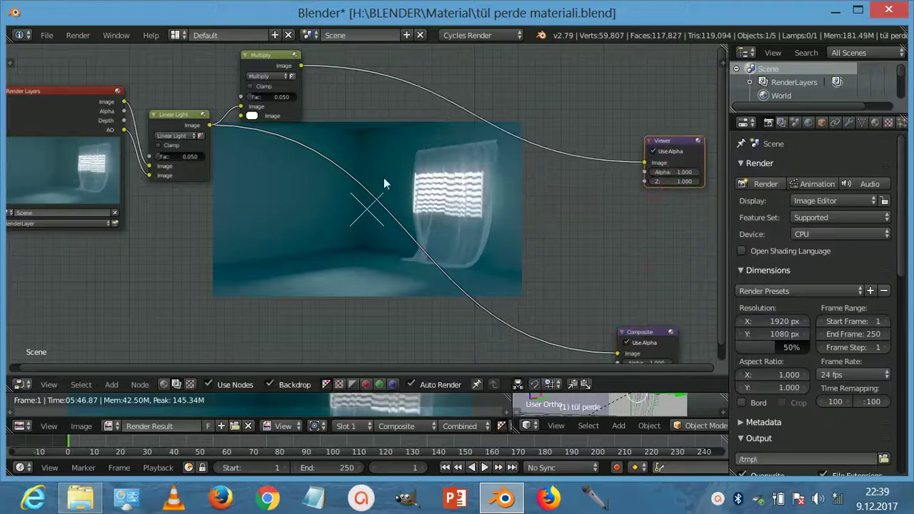
pyautogui.scroll(2, 383, 184)
pyautogui.moveTo(235, 115); pyautogui.dragTo(150, 186, button='middle')
# Try the Subtract, Divide, Difference and Soft Light blend modes on the second mix node
pyautogui.click(132, 83)
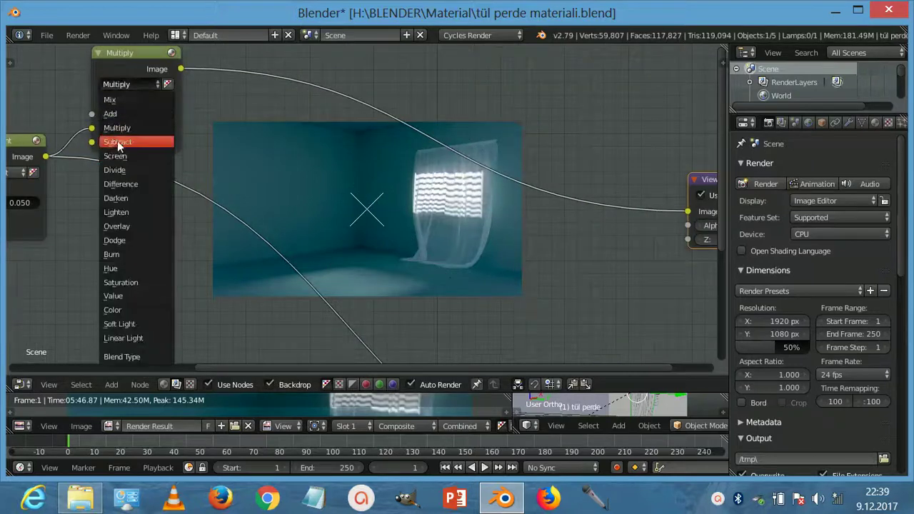
pyautogui.click(117, 141)
pyautogui.click(127, 84)
pyautogui.click(118, 170)
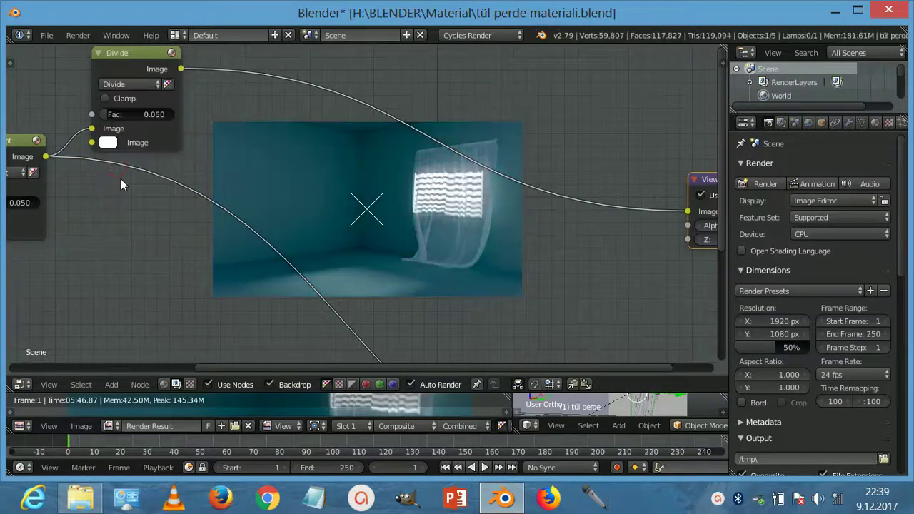
pyautogui.click(131, 84)
pyautogui.click(121, 184)
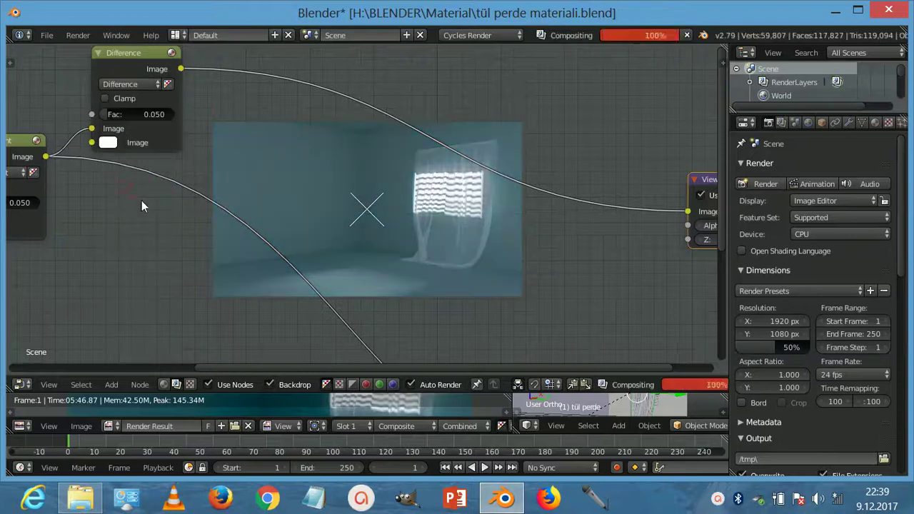
pyautogui.click(128, 84)
pyautogui.click(123, 323)
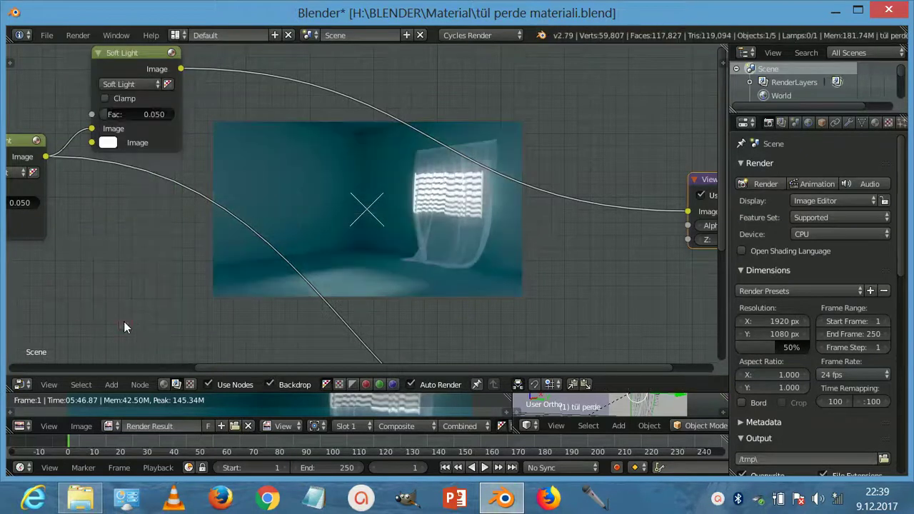
# Set the mix node to Overlay with factor 0.559, giving the render and 3D views more room
pyautogui.click(132, 86)
pyautogui.click(124, 227)
pyautogui.moveTo(121, 110)
pyautogui.mouseDown()
pyautogui.moveTo(144, 117)
pyautogui.moveTo(87, 114)
pyautogui.moveTo(192, 114)
pyautogui.moveTo(129, 114)
pyautogui.mouseUp()
pyautogui.scroll(-2, 214, 218)
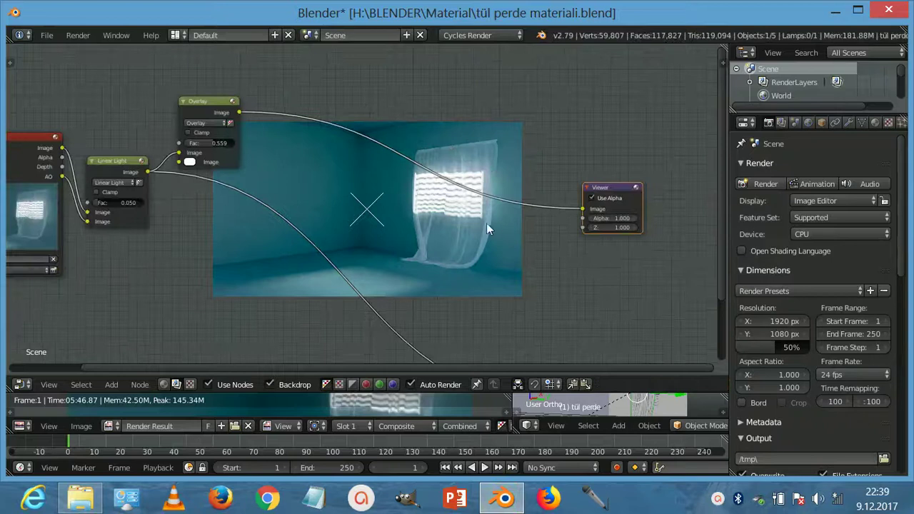
pyautogui.moveTo(464, 392); pyautogui.dragTo(463, 107)
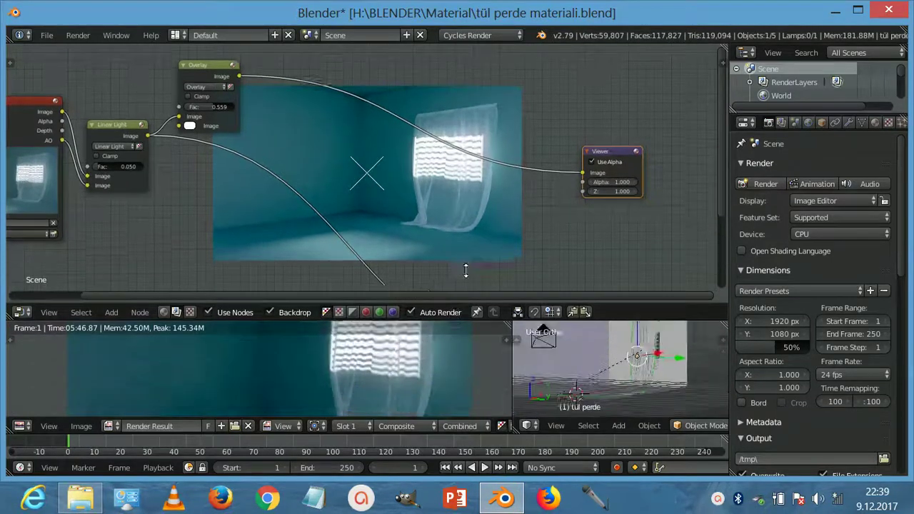
# Widen the 3D viewport and import the IES lamp file 2013012916.ies into Cycles
pyautogui.moveTo(673, 244); pyautogui.dragTo(526, 277, button='middle')
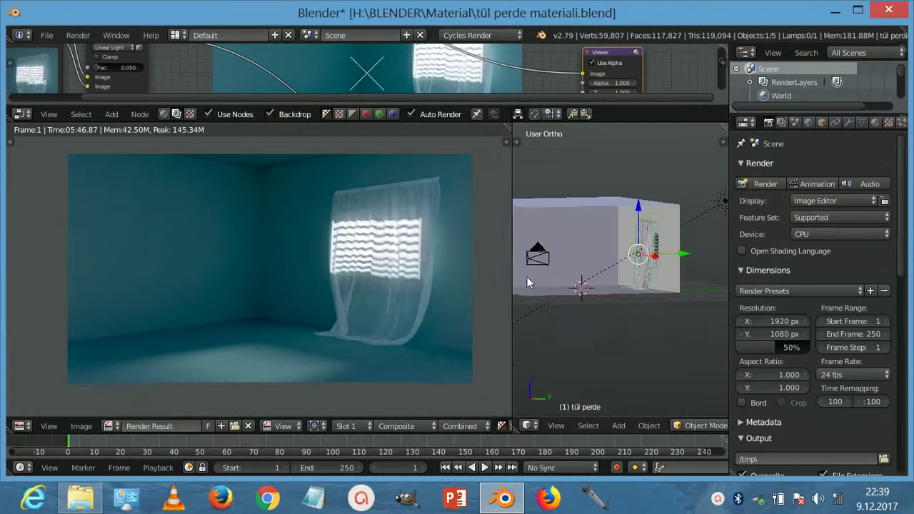
pyautogui.moveTo(512, 271); pyautogui.dragTo(275, 271)
pyautogui.scroll(-3, 466, 267)
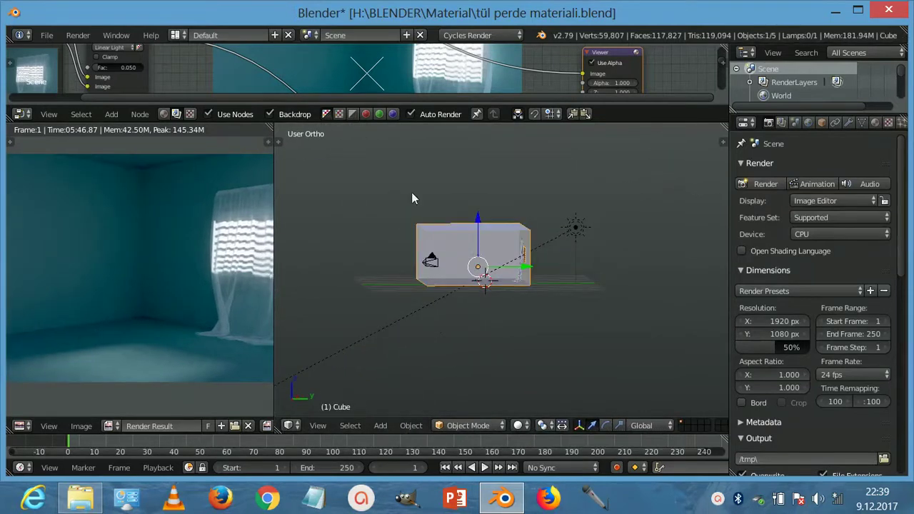
pyautogui.click(46, 35)
pyautogui.moveTo(68, 290)
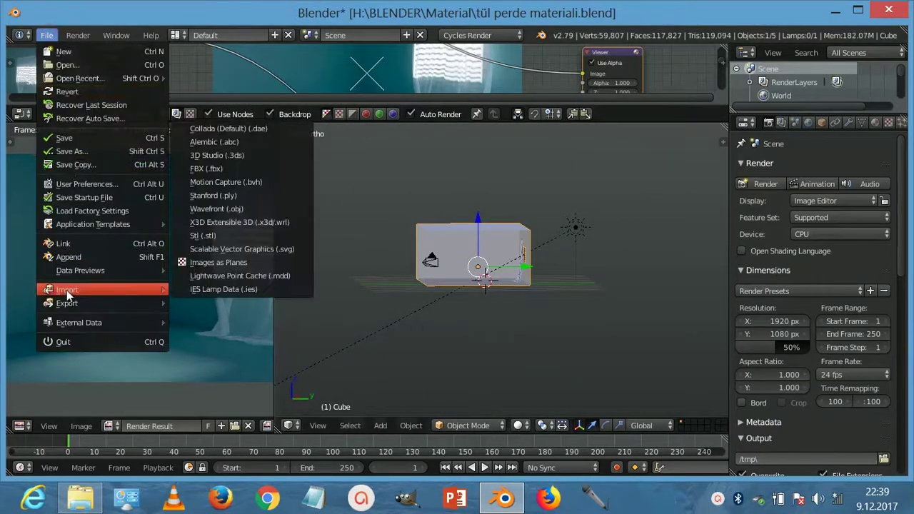
pyautogui.click(224, 290)
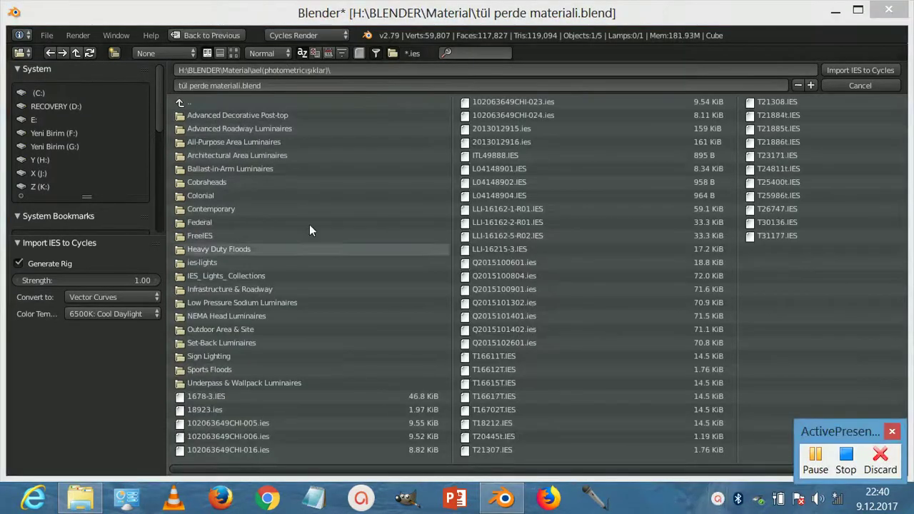
pyautogui.click(707, 142)
pyautogui.click(861, 69)
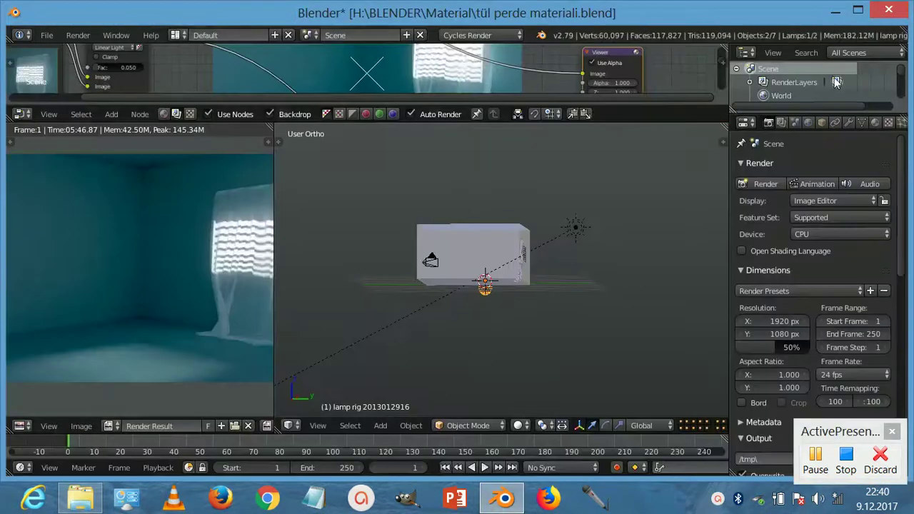
# Move the imported lamp rig to a higher position in the room
pyautogui.moveTo(488, 280); pyautogui.dragTo(486, 282, button='middle')
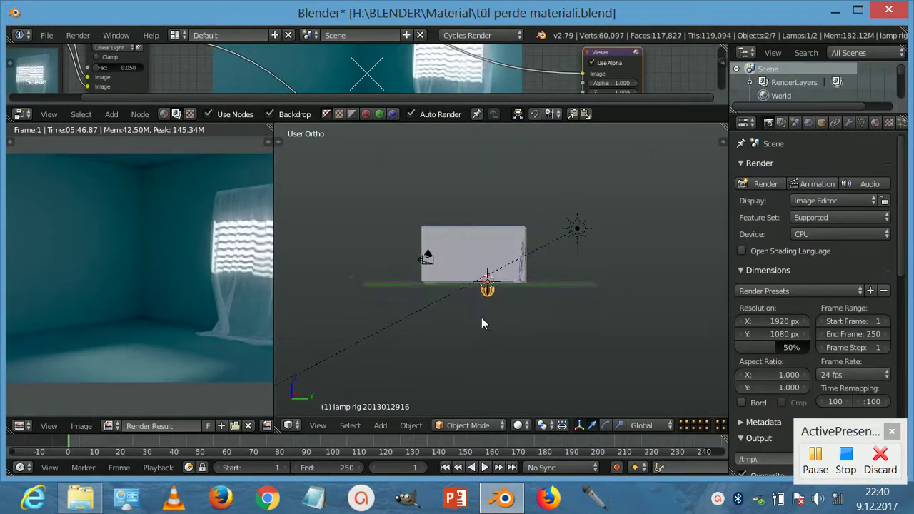
pyautogui.press('g')
pyautogui.click(462, 255)
# Switch to Right Ortho view and turn the left area into a Rendered 3D preview bordered to the room
pyautogui.press('KP_3')
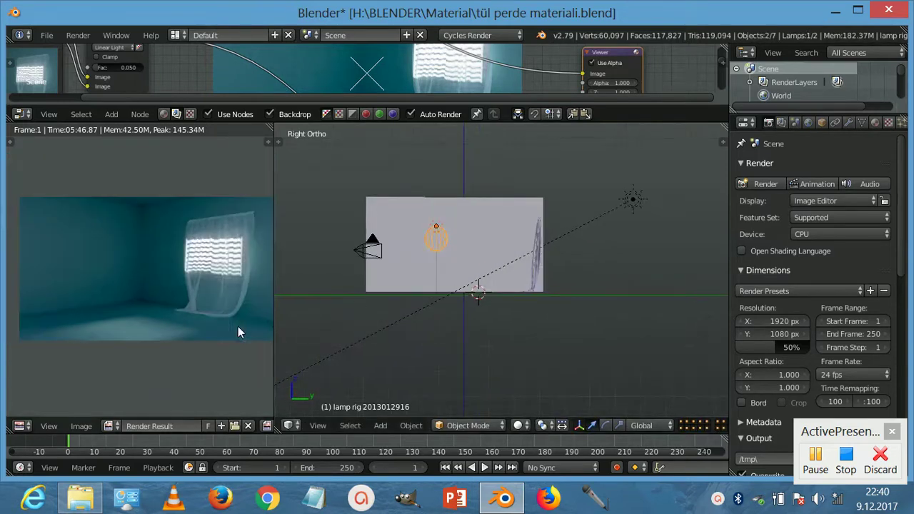
pyautogui.scroll(-6, 138, 400)
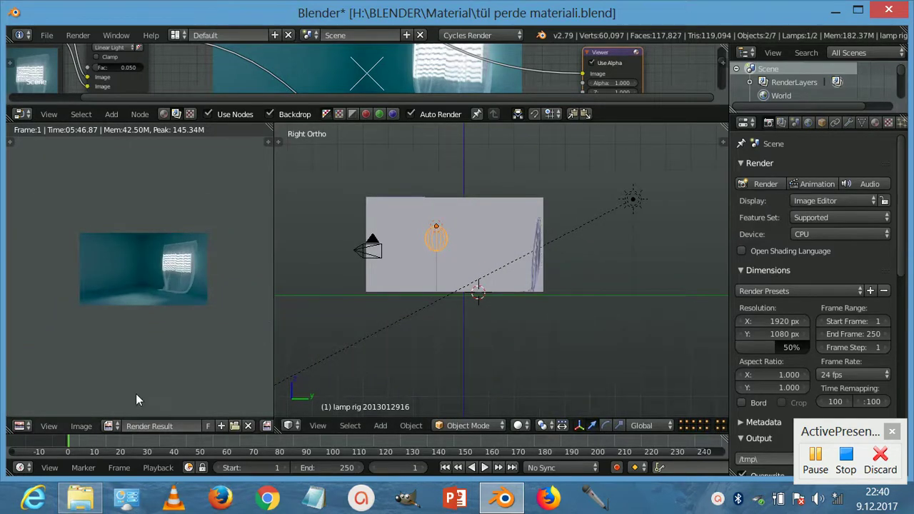
pyautogui.click(34, 428)
pyautogui.click(42, 411)
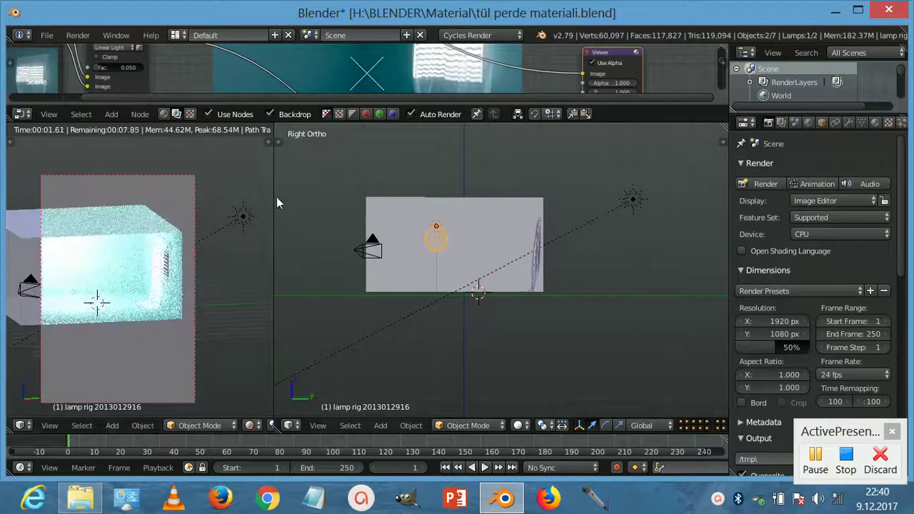
pyautogui.moveTo(274, 204); pyautogui.dragTo(407, 214)
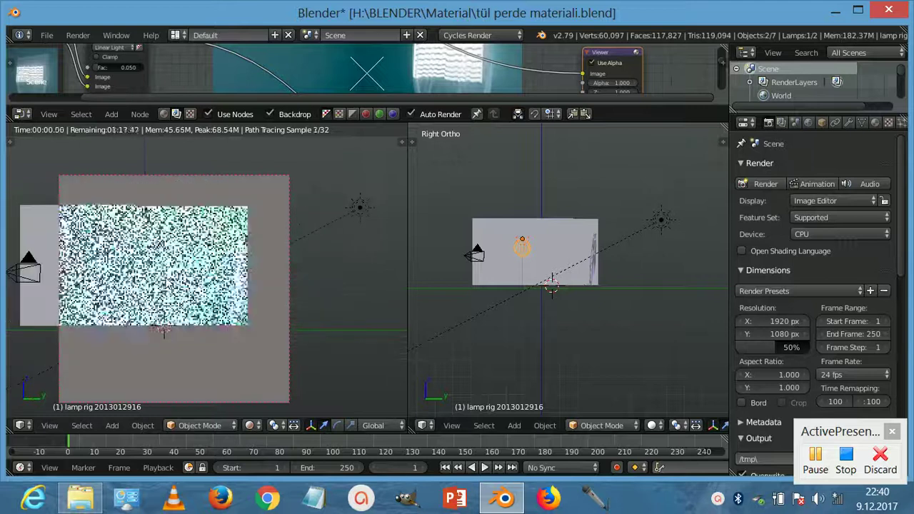
pyautogui.hotkey('ctrl', 'b')
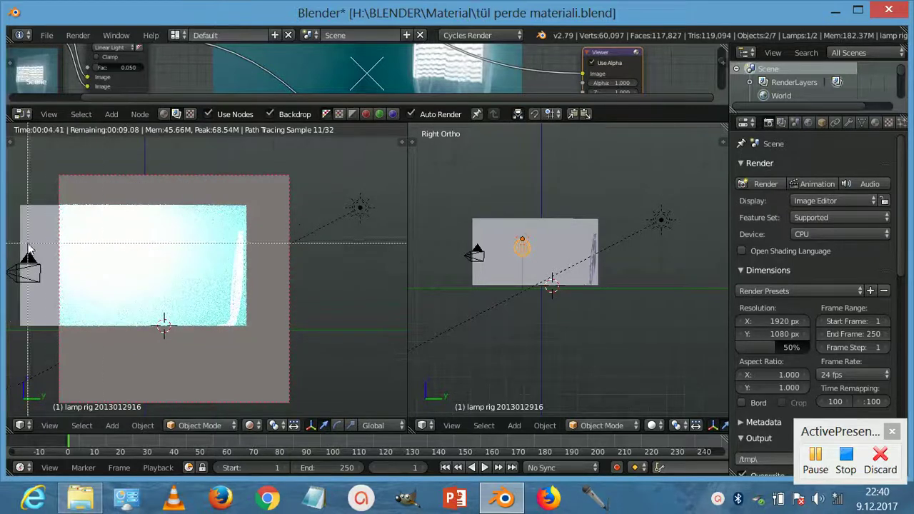
pyautogui.moveTo(17, 190); pyautogui.dragTo(323, 357)
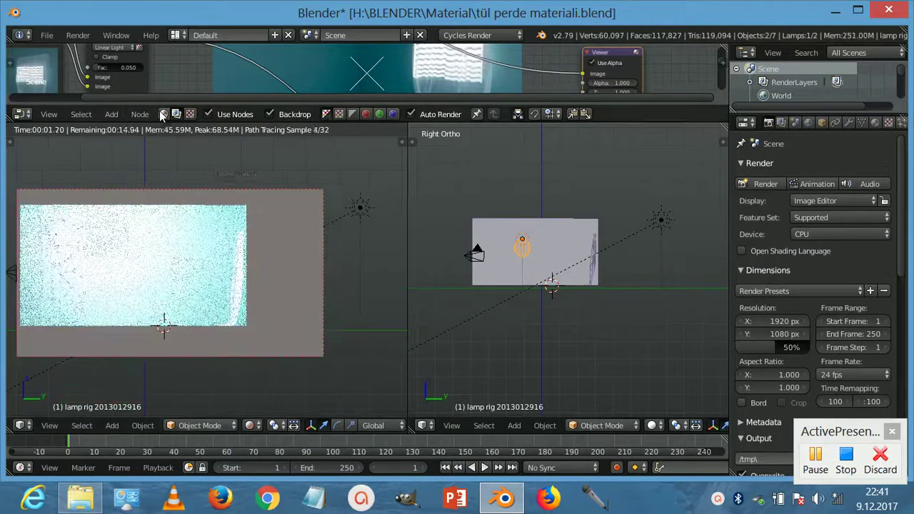
# Show the shader nodes of the selected IES lamp, framed in an enlarged node editor
pyautogui.click(163, 114)
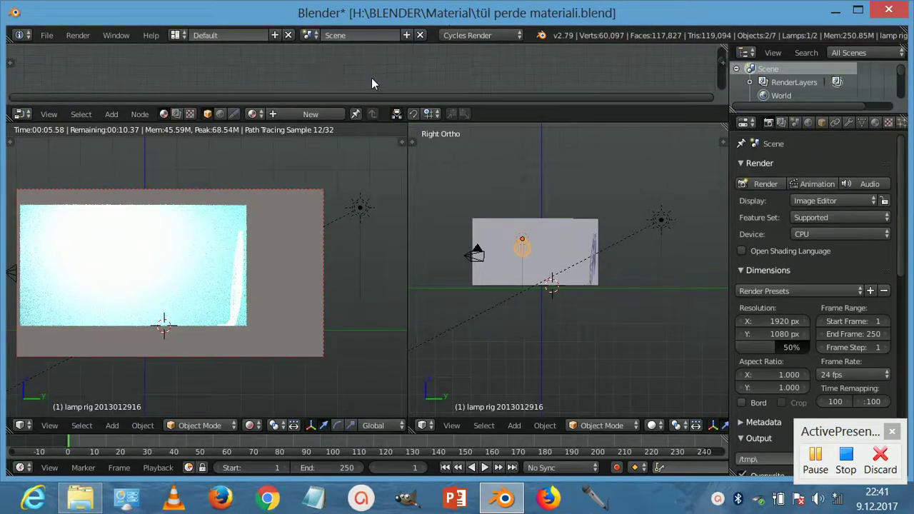
pyautogui.scroll(5, 547, 281)
pyautogui.click(452, 194)
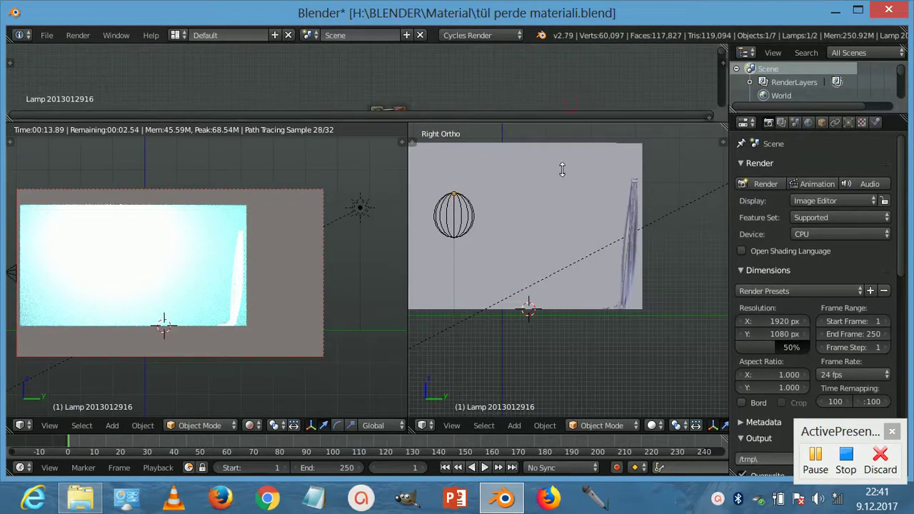
pyautogui.moveTo(485, 105); pyautogui.dragTo(484, 213)
pyautogui.press('Home')
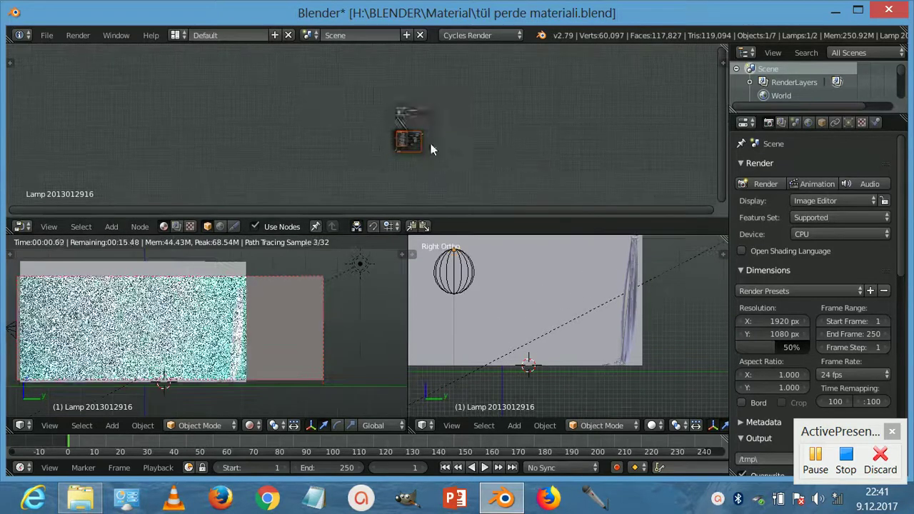
# Move the lamp nodes apart so none sits hidden behind the Geometry node
pyautogui.press('g')
pyautogui.click(486, 96)
pyautogui.scroll(3, 502, 172)
pyautogui.moveTo(547, 62); pyautogui.dragTo(534, 86)
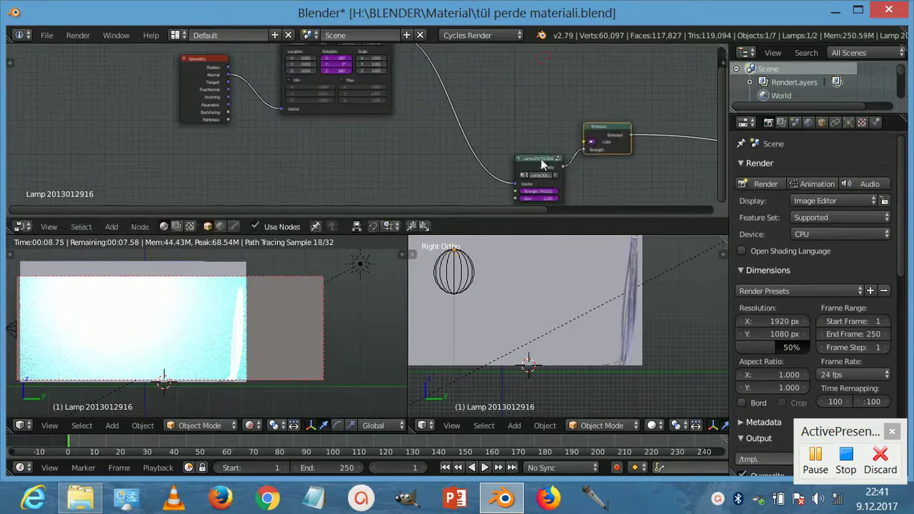
pyautogui.click(533, 86)
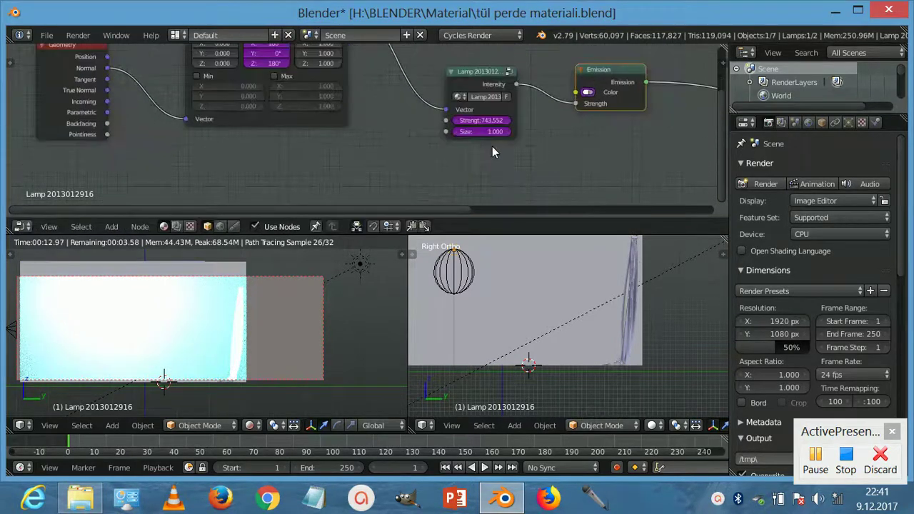
pyautogui.scroll(4, 492, 147)
# Remove the drivers from Emission strength, the Size value and the Mapping scale
pyautogui.rightClick(449, 90)
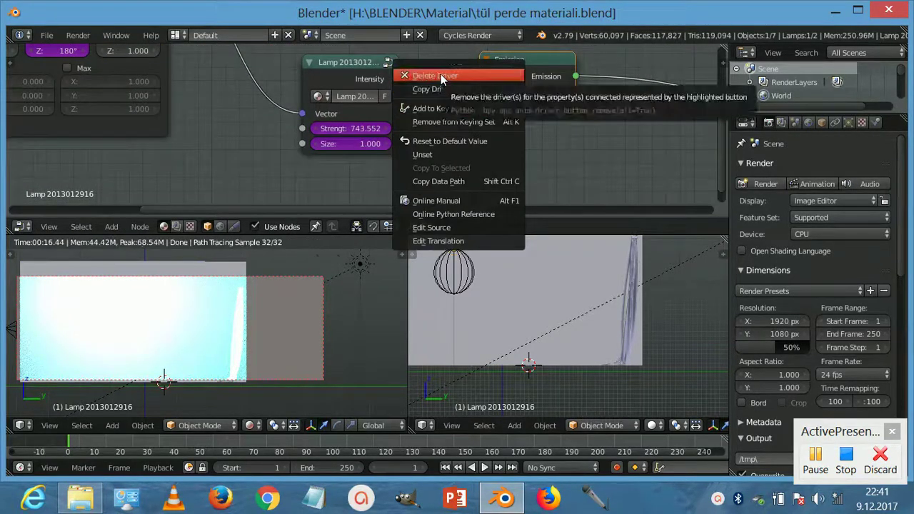
pyautogui.click(432, 75)
pyautogui.rightClick(359, 126)
pyautogui.rightClick(340, 147)
pyautogui.click(339, 148)
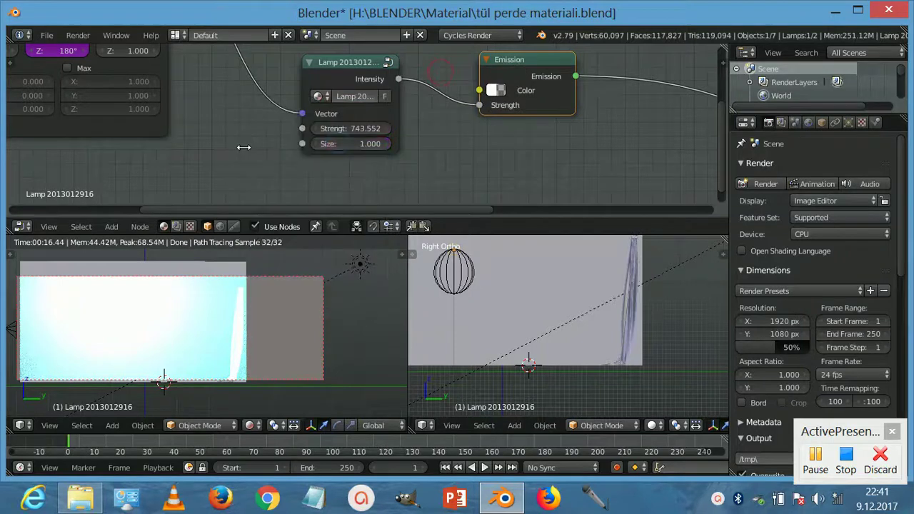
pyautogui.moveTo(340, 148); pyautogui.dragTo(529, 194, button='middle')
pyautogui.rightClick(265, 90)
pyautogui.click(229, 105)
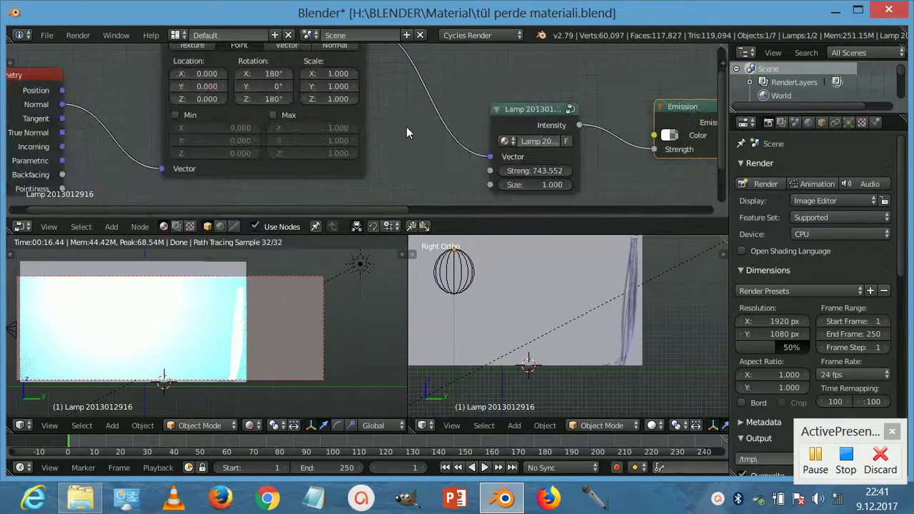
# Set the lamp node's Strength to 10, then to 100, and show the preview's side settings
pyautogui.press('KP_Decimal')
pyautogui.click(345, 87)
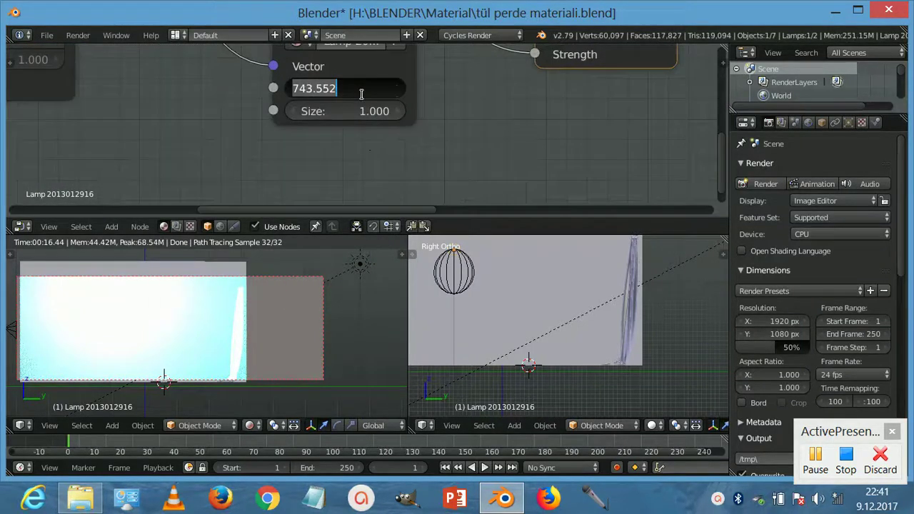
pyautogui.write('10')
pyautogui.press('Return')
pyautogui.click(356, 87)
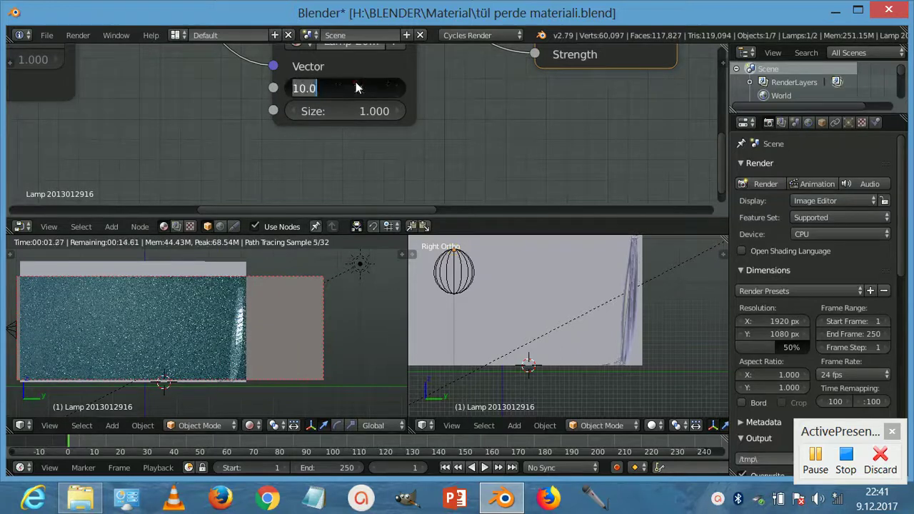
pyautogui.press('Return')
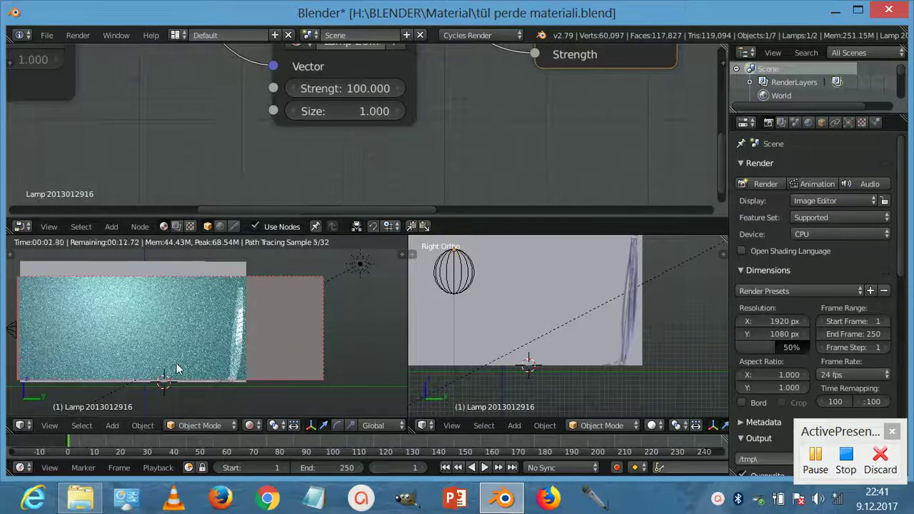
pyautogui.press('n')
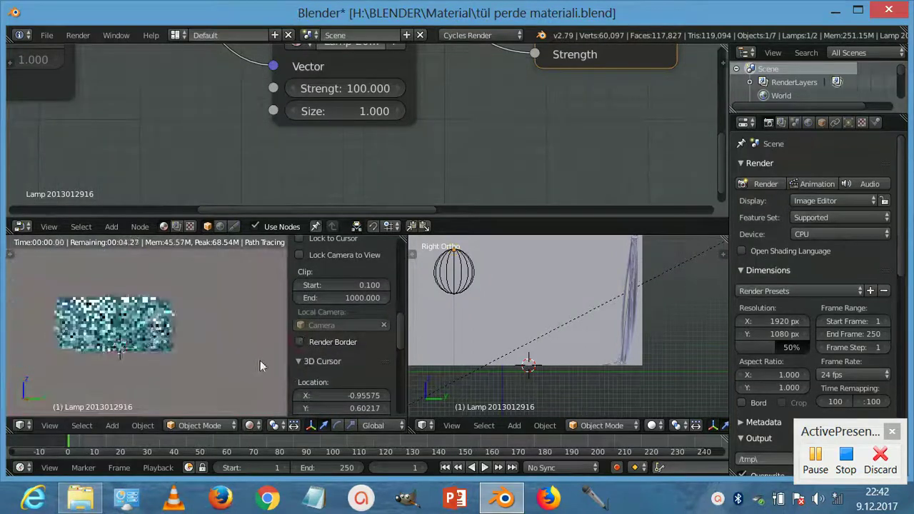
# Pan and zoom the rendered room preview and narrow its side settings panel
pyautogui.keyDown('shift'); pyautogui.moveTo(147, 361); pyautogui.dragTo(212, 362, button='middle'); pyautogui.keyUp('shift')
pyautogui.scroll(2, 207, 361)
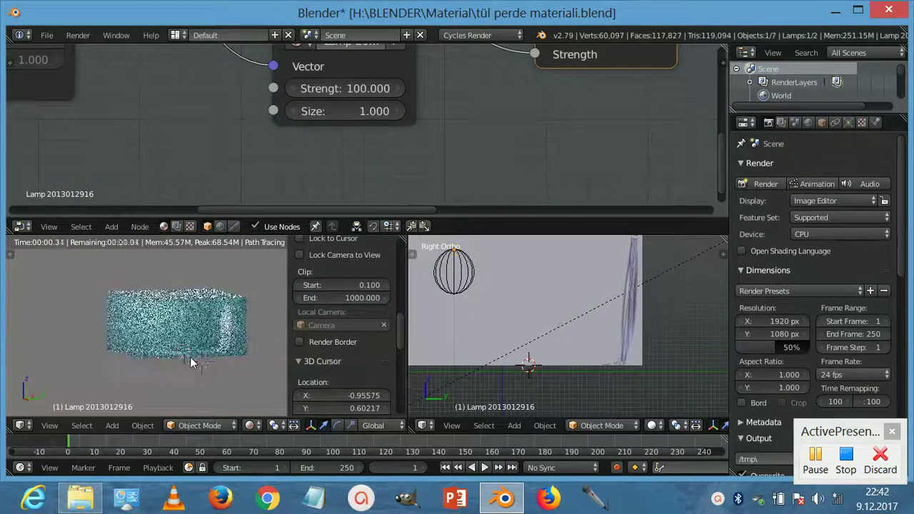
pyautogui.scroll(1, 191, 363)
pyautogui.scroll(2, 199, 376)
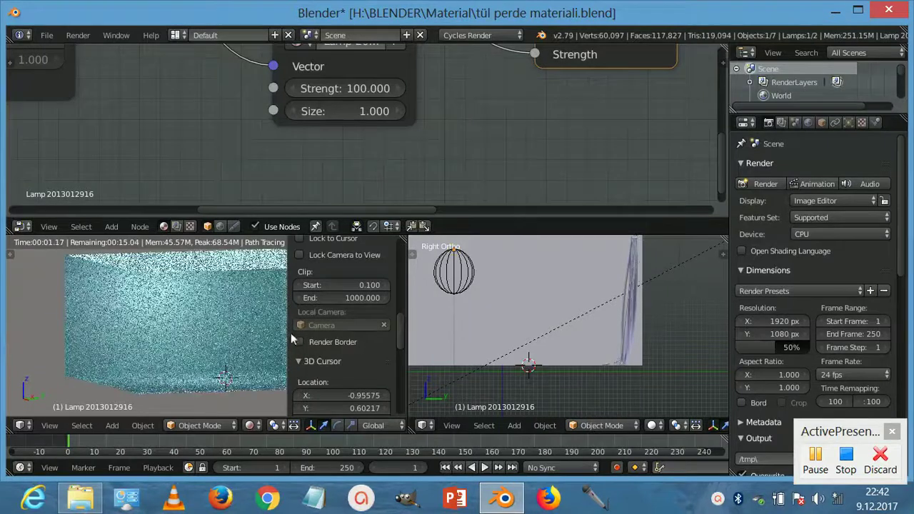
pyautogui.moveTo(290, 340); pyautogui.dragTo(410, 351)
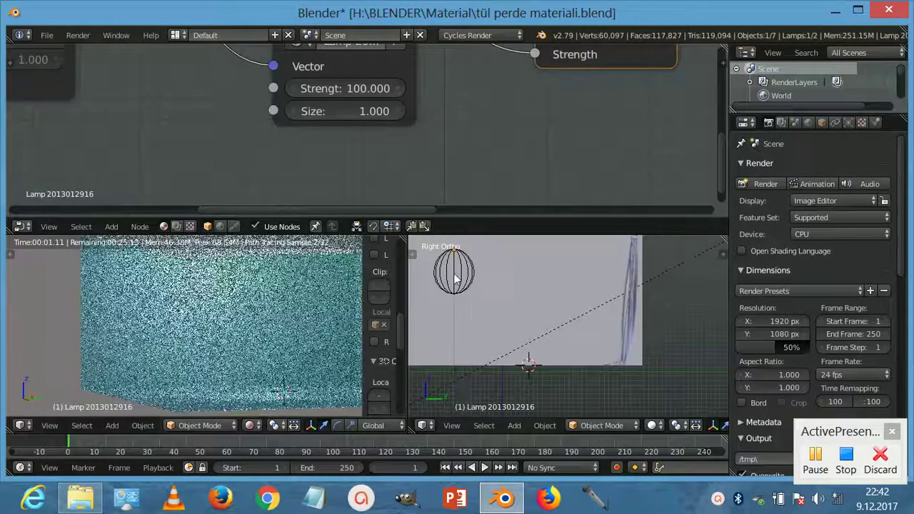
# Select the lamp rig and nudge it sideways inside the room box, checking from several angles
pyautogui.rightClick(454, 269)
pyautogui.press('g')
pyautogui.click(530, 248)
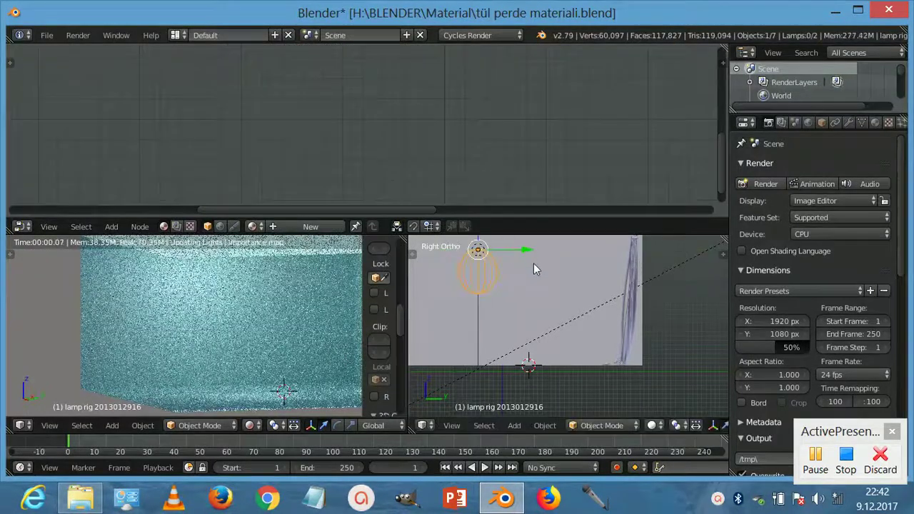
pyautogui.moveTo(540, 322); pyautogui.dragTo(517, 349, button='middle')
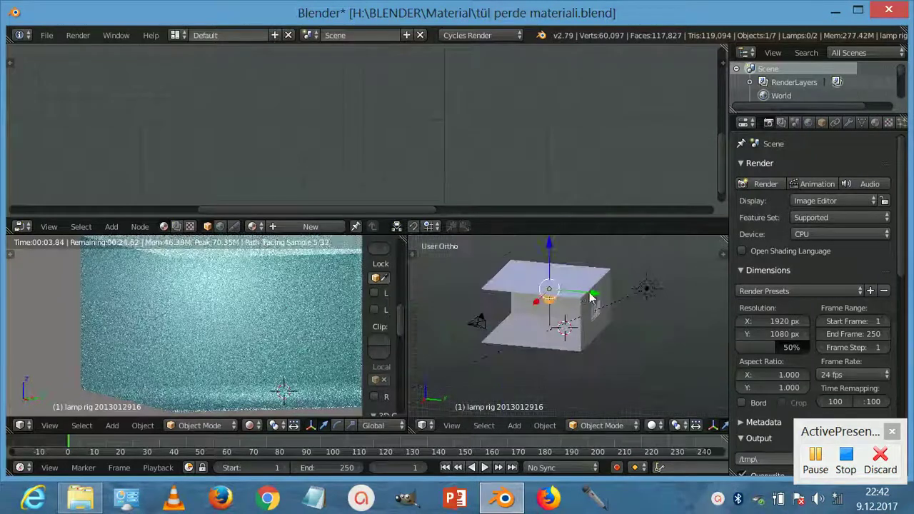
pyautogui.moveTo(558, 285)
pyautogui.mouseDown(button='middle')
pyautogui.moveTo(545, 251)
pyautogui.moveTo(494, 336)
pyautogui.mouseUp(button='middle')
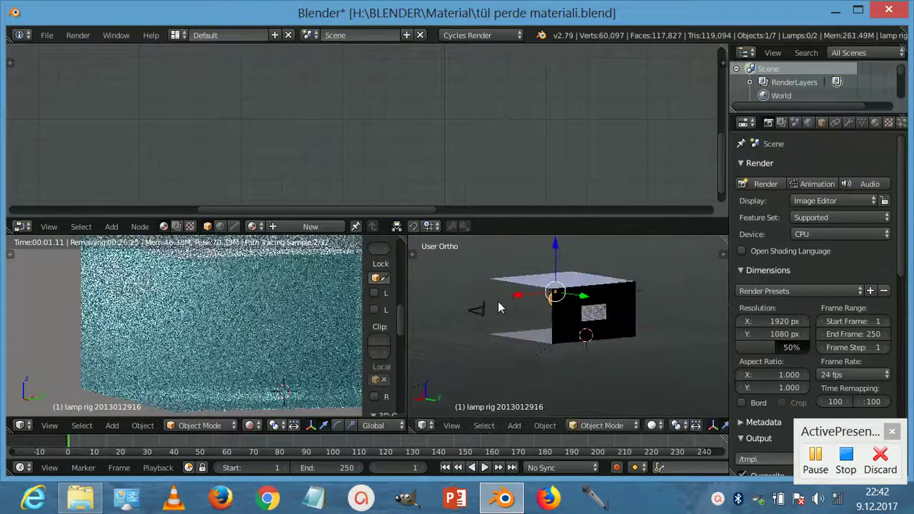
pyautogui.moveTo(498, 302); pyautogui.dragTo(550, 305, button='middle')
pyautogui.moveTo(549, 306); pyautogui.dragTo(556, 302)
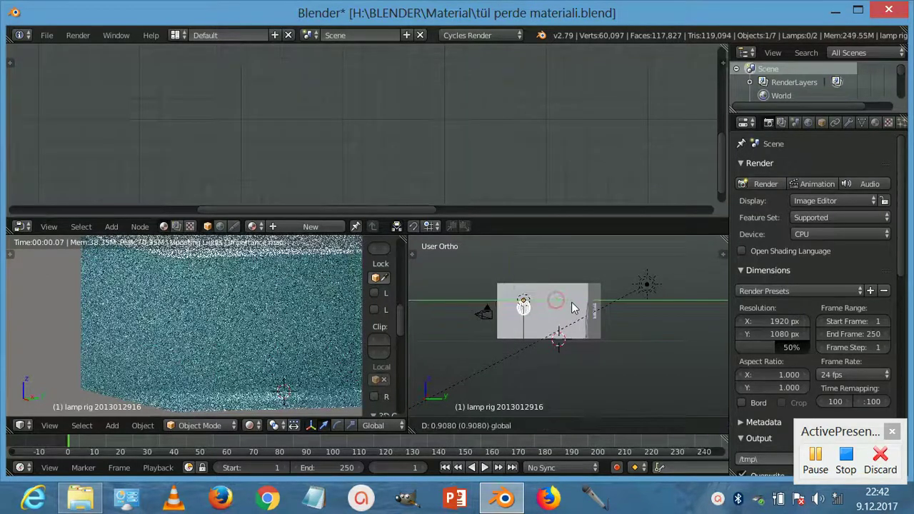
pyautogui.scroll(5, 490, 281)
pyautogui.rightClick(489, 281)
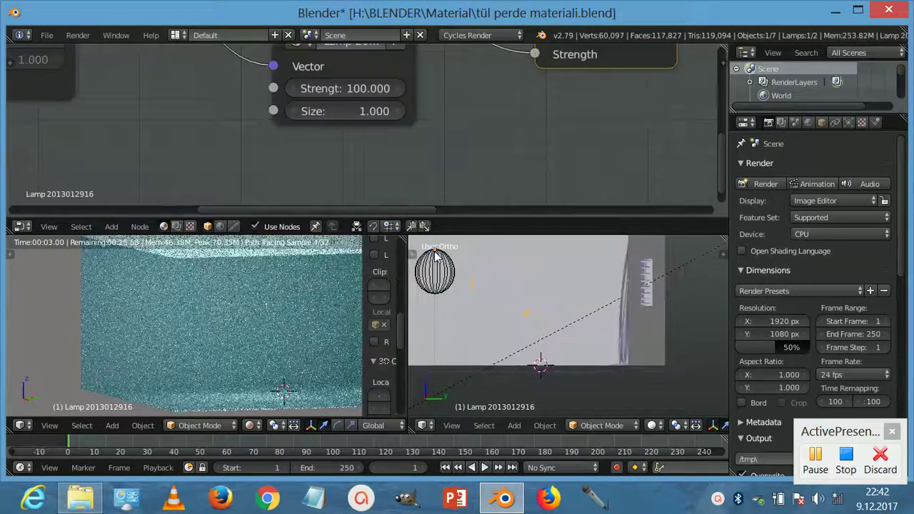
# Change the Lamp node's Strength to 300 and orbit the rendered preview to a new angle
pyautogui.scroll(-3, 452, 147)
pyautogui.scroll(2, 401, 194)
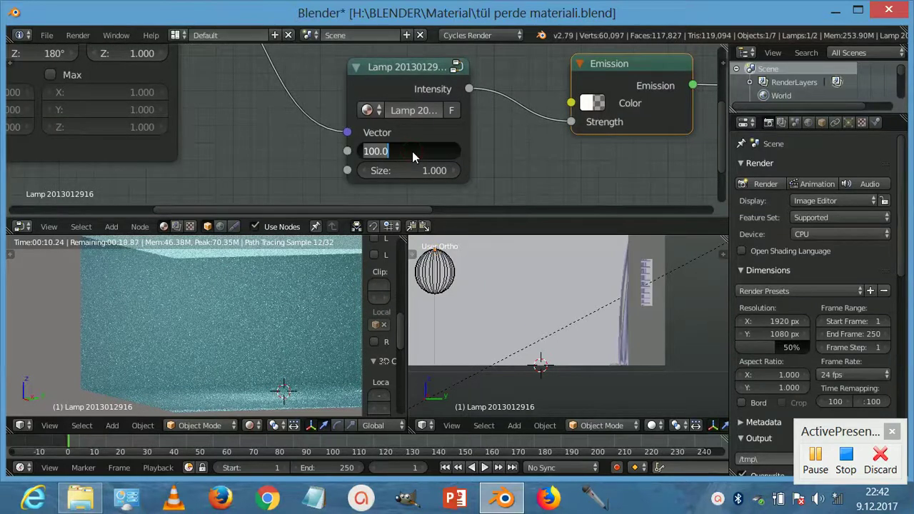
pyautogui.press('Home')
pyautogui.write('3')
pyautogui.press('Return')
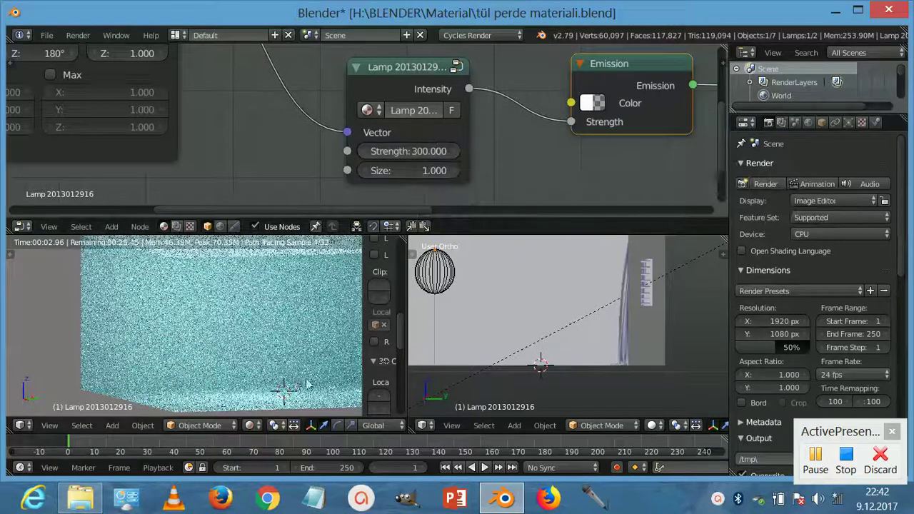
pyautogui.moveTo(307, 385); pyautogui.dragTo(360, 349, button='middle')
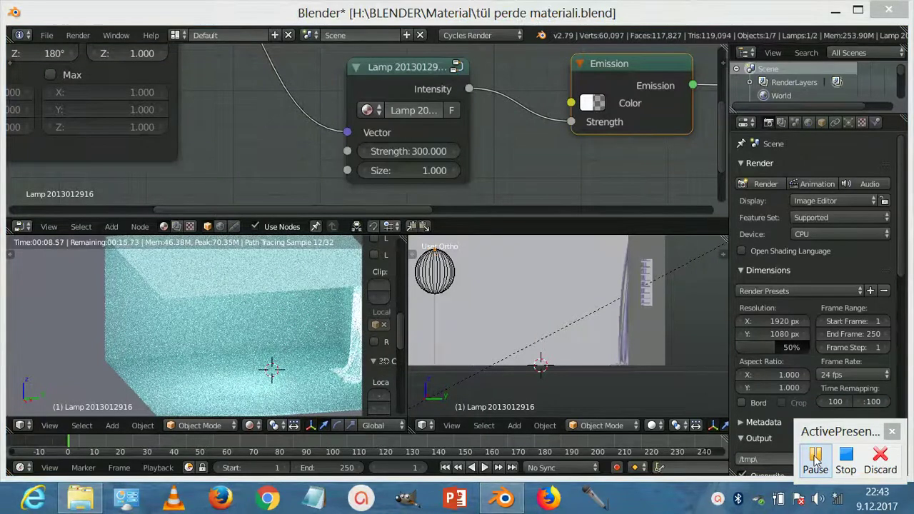
pyautogui.scroll(-10, 821, 457)
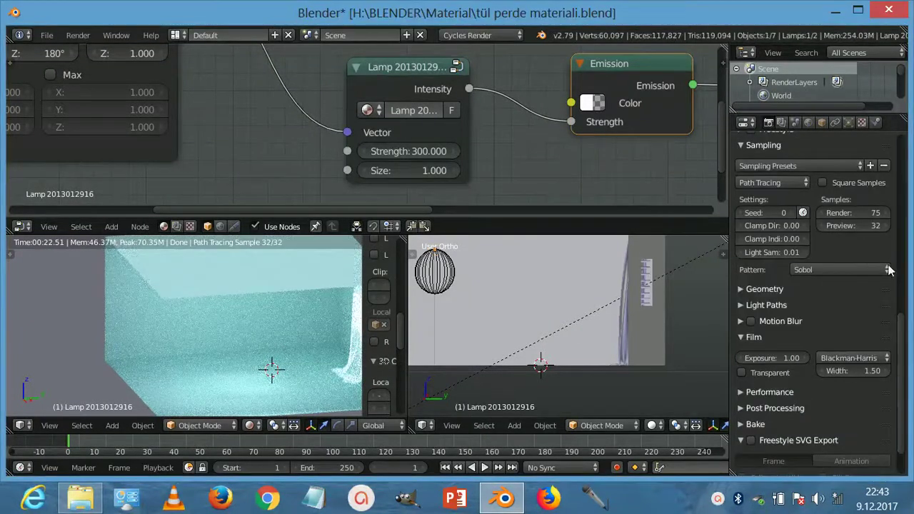
# Set render samples to 200, start the final render, then cancel it
pyautogui.write('00')
pyautogui.press('Return')
pyautogui.click(740, 305)
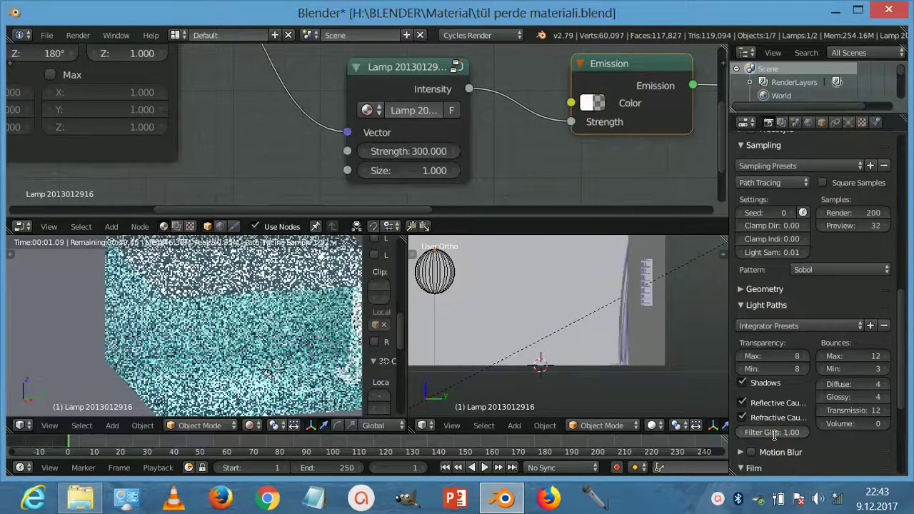
pyautogui.scroll(8, 743, 315)
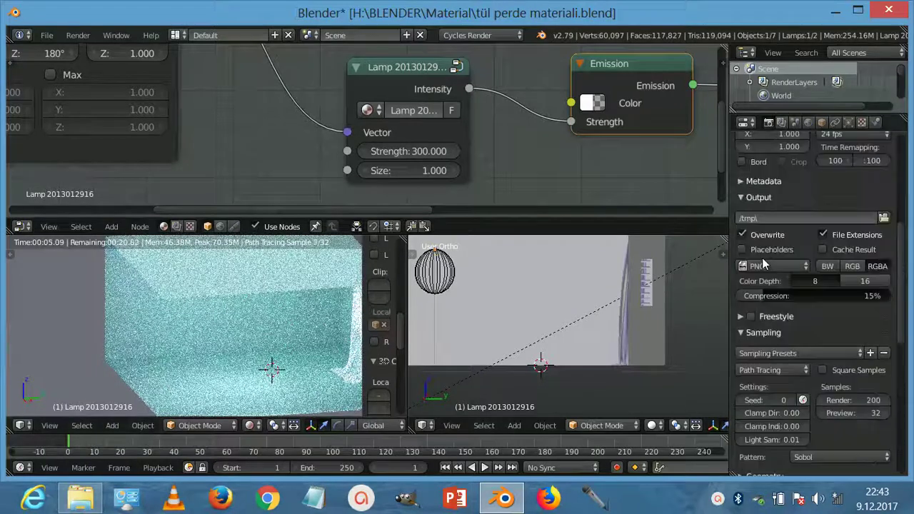
pyautogui.scroll(6, 762, 257)
pyautogui.click(761, 185)
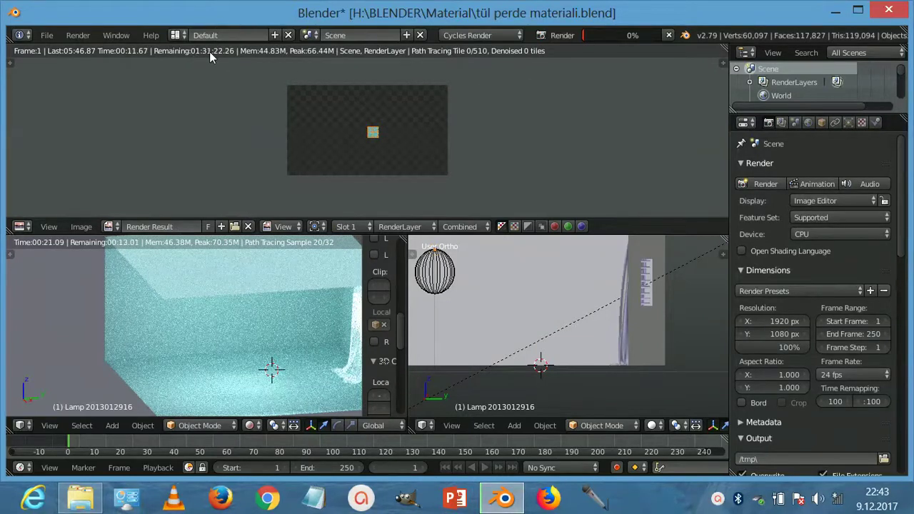
pyautogui.click(668, 37)
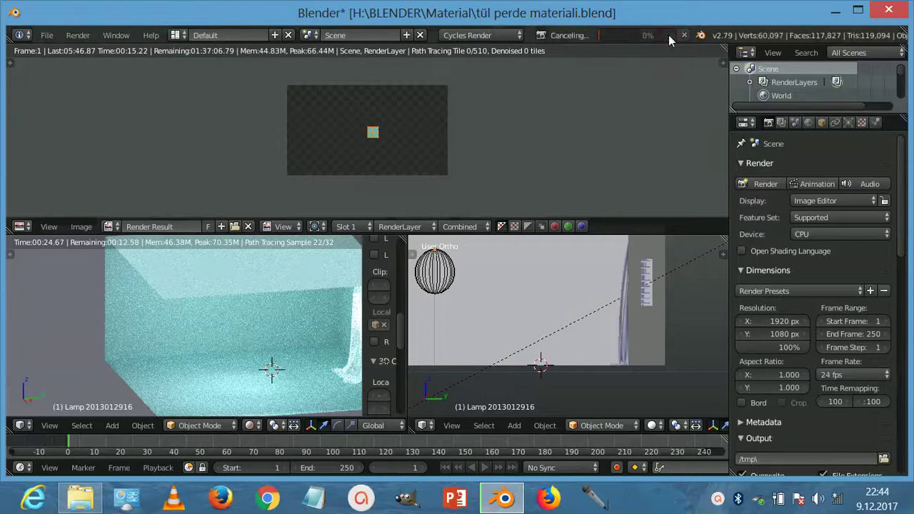
# Lower render samples to 100, render the final image again, and enable compositor Auto Render
pyautogui.scroll(-10, 846, 411)
pyautogui.scroll(-2, 846, 409)
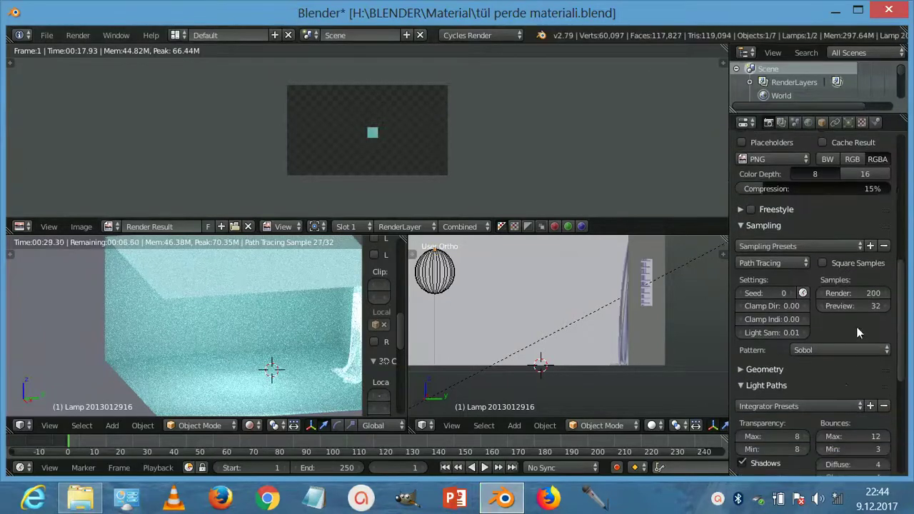
pyautogui.click(857, 291)
pyautogui.write('100')
pyautogui.press('Return')
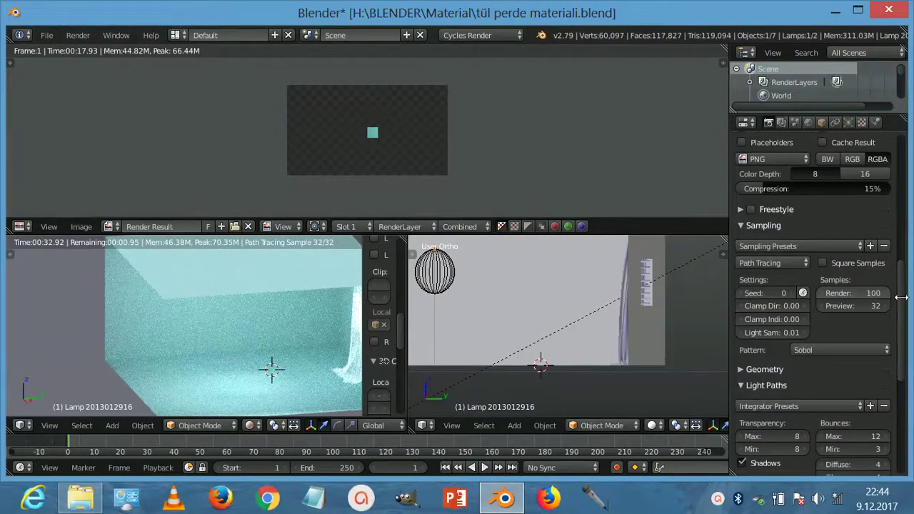
pyautogui.scroll(6, 787, 252)
pyautogui.scroll(6, 787, 252)
pyautogui.click(762, 184)
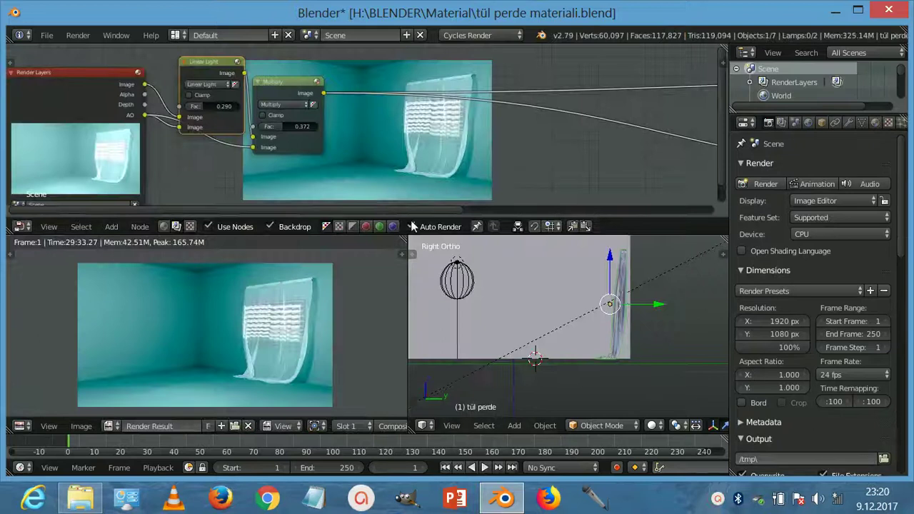
pyautogui.click(412, 226)
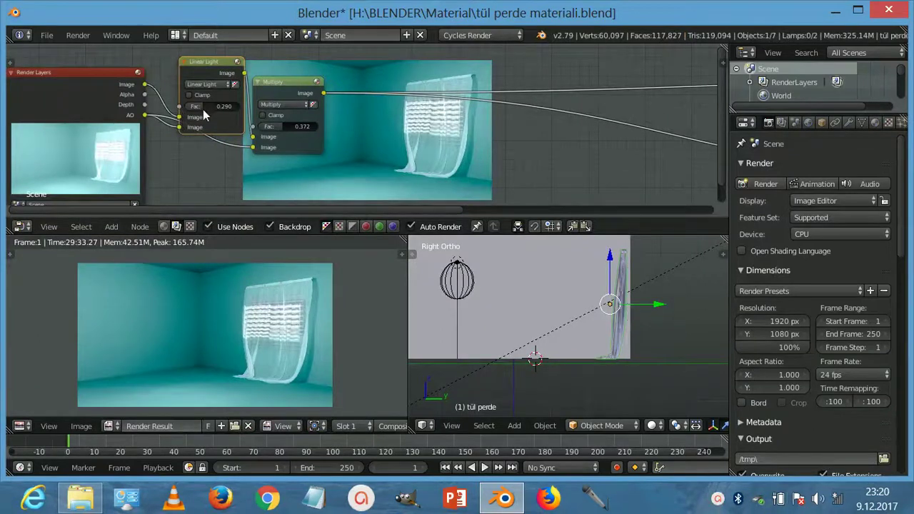
# Zoom the node editor and resize the compositor backdrop with V and Alt+V
pyautogui.scroll(2, 205, 114)
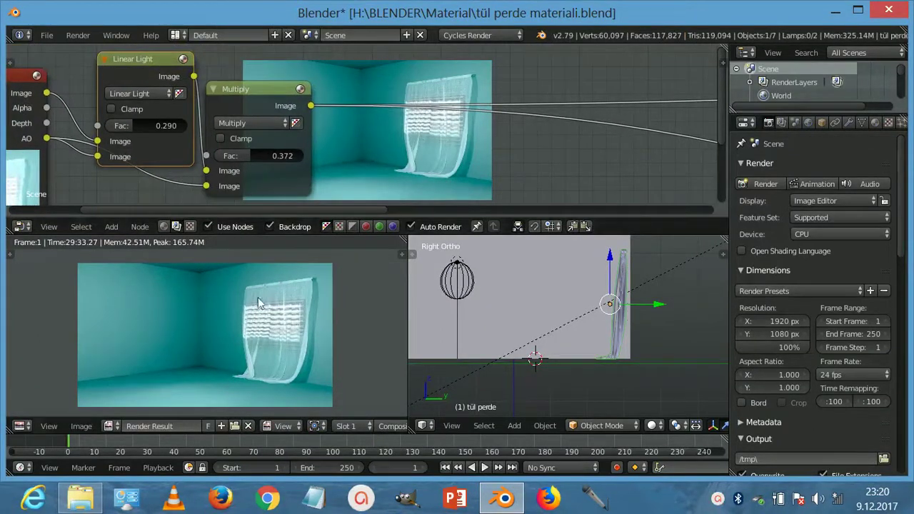
pyautogui.press('v')
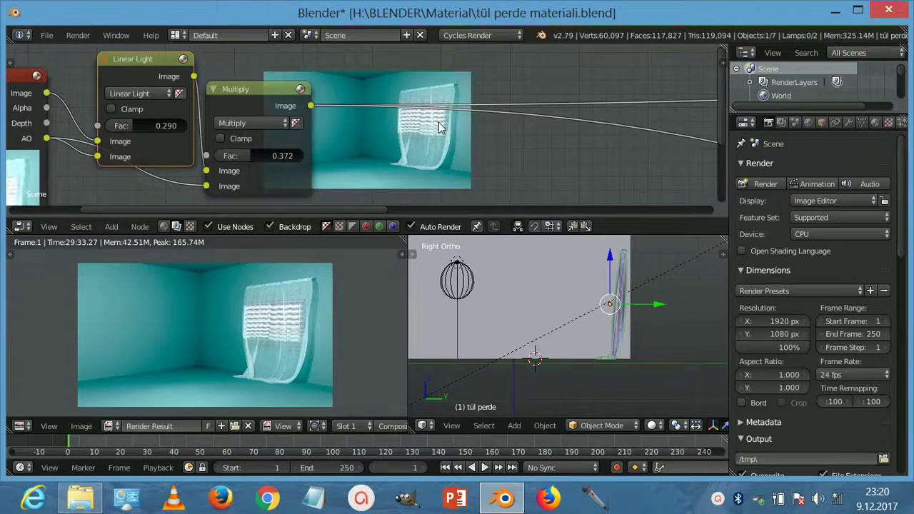
pyautogui.hotkey('alt', 'v')
pyautogui.hotkey('alt', 'v')
pyautogui.hotkey('alt', 'v')
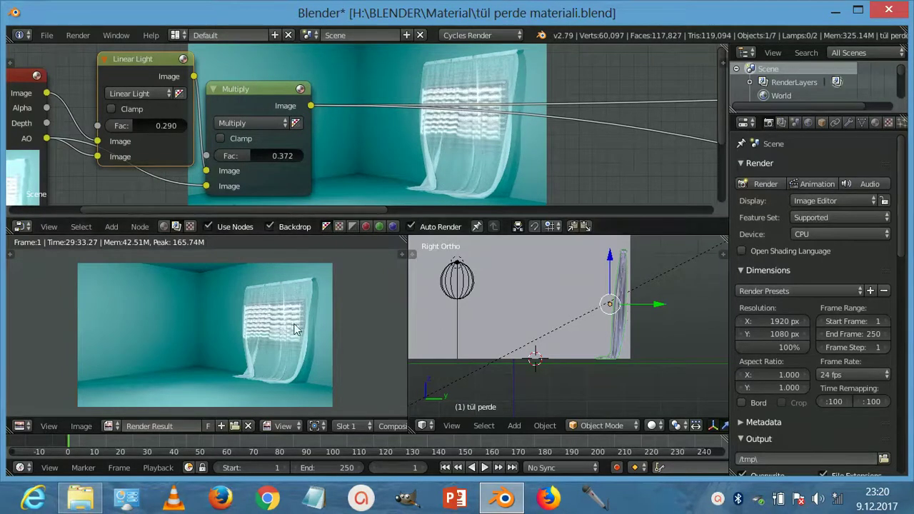